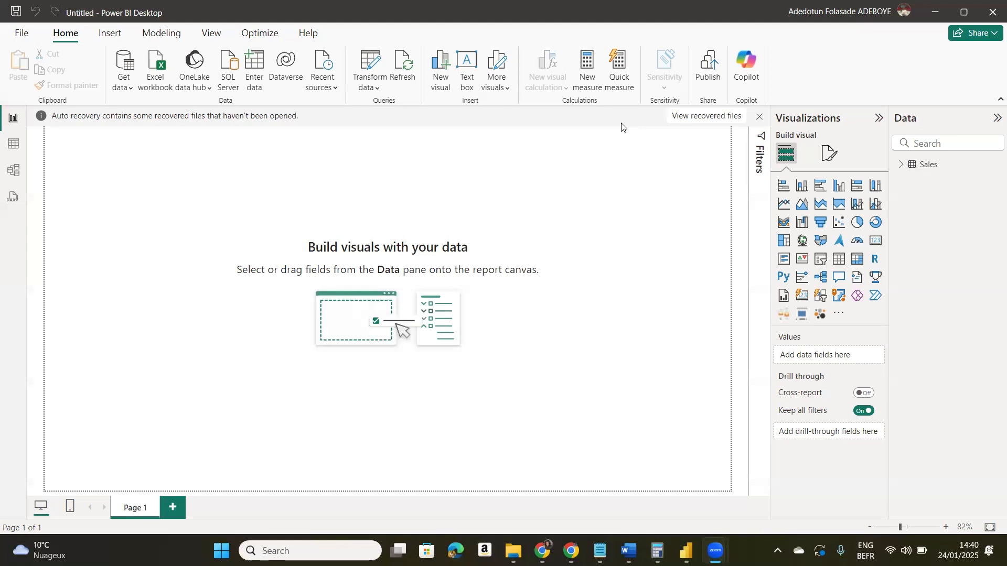
- Open the Power Query Editor and calculate the earliest date in the Sales query's OrderDate column
{"action": "left_click", "coordinate": [370, 65]}
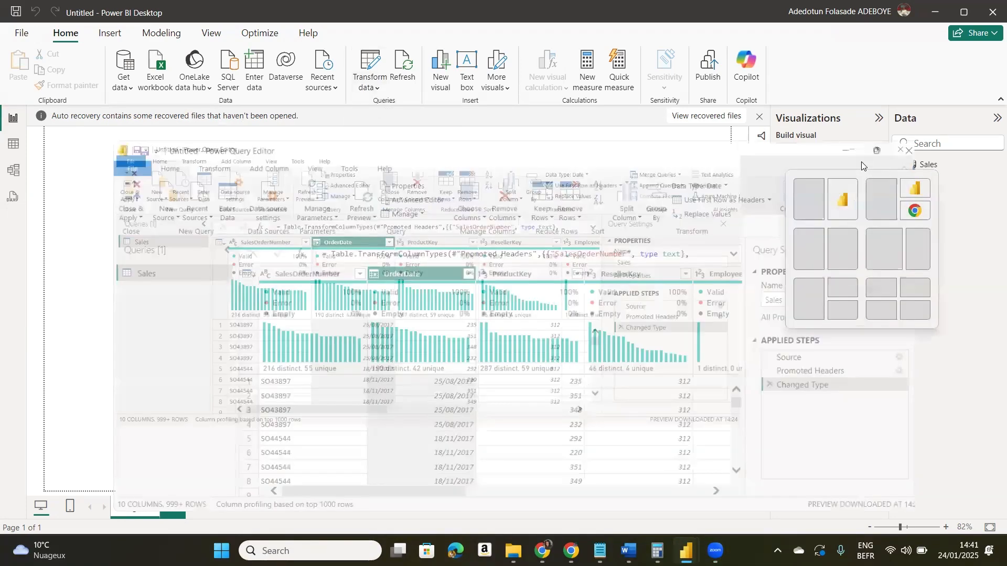
{"action": "left_click", "coordinate": [862, 166]}
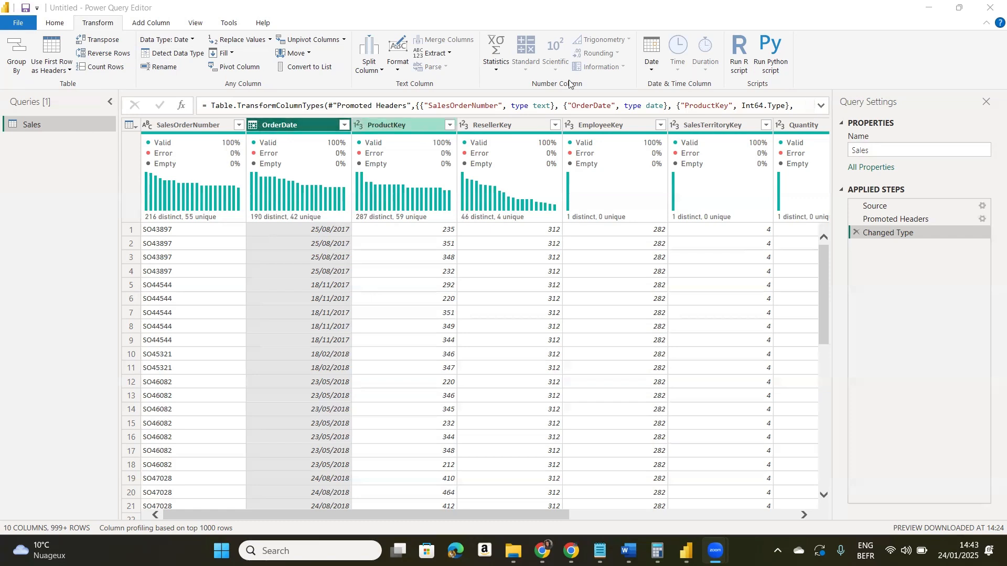
{"action": "left_click", "coordinate": [652, 70]}
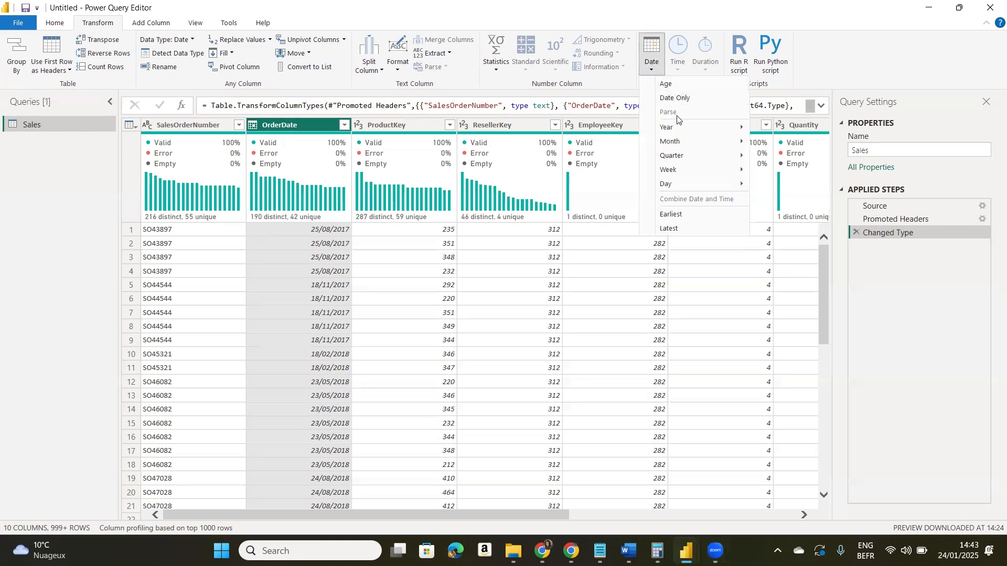
{"action": "left_click", "coordinate": [683, 214]}
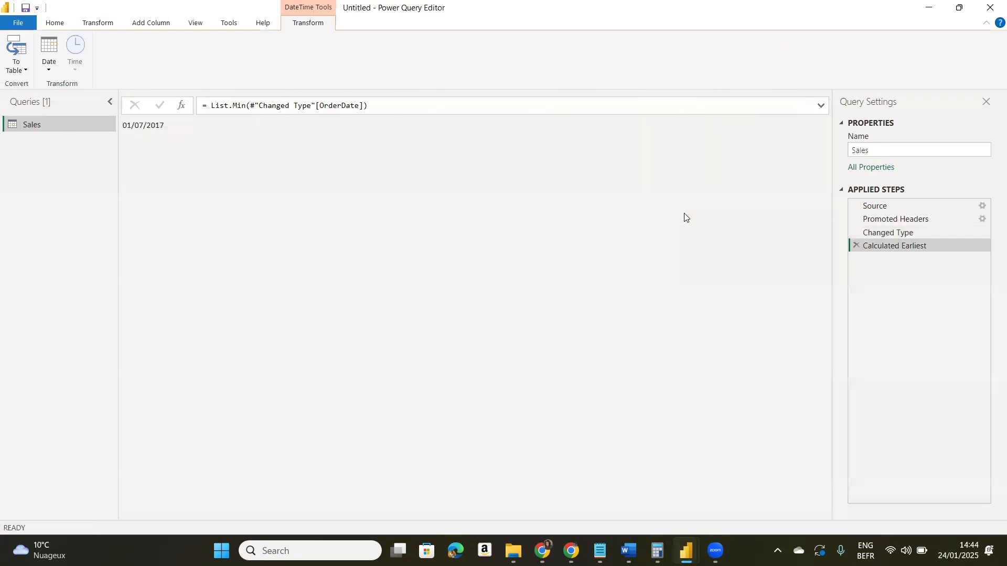
{"action": "double_click", "coordinate": [168, 130]}
{"action": "left_click_drag", "start_coordinate": [146, 129], "coordinate": [128, 131]}
{"action": "left_click", "coordinate": [163, 130]}
{"action": "double_click", "coordinate": [160, 129]}
{"action": "left_click", "coordinate": [180, 138]}
{"action": "left_click_drag", "start_coordinate": [164, 126], "coordinate": [118, 125]}
- Switch to Notepad and write the note "Earliest - 01/07/2017" in the empty document
{"action": "key", "text": "alt+Tab"}
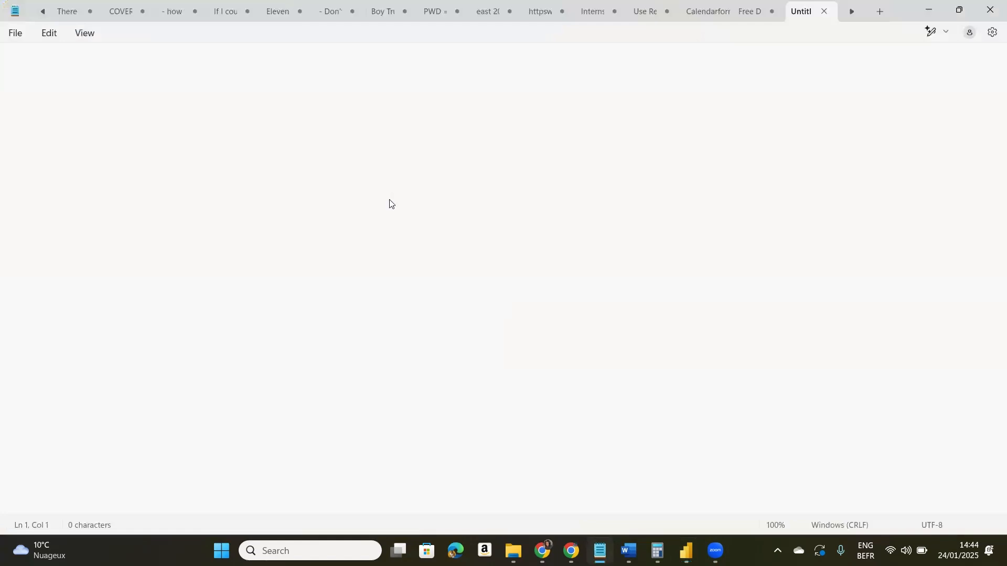
{"action": "type", "text": "Earliest - 01/07/2017"}
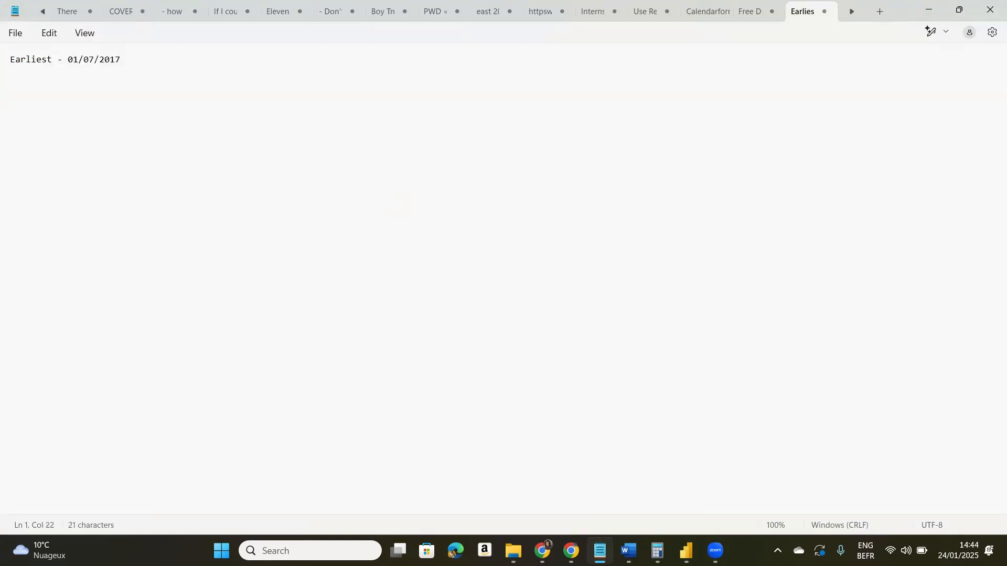
- Return to the Power Query Editor, remove the Calculated Earliest step from Sales and calculate the latest OrderDate
{"action": "key", "text": "alt+Tab"}
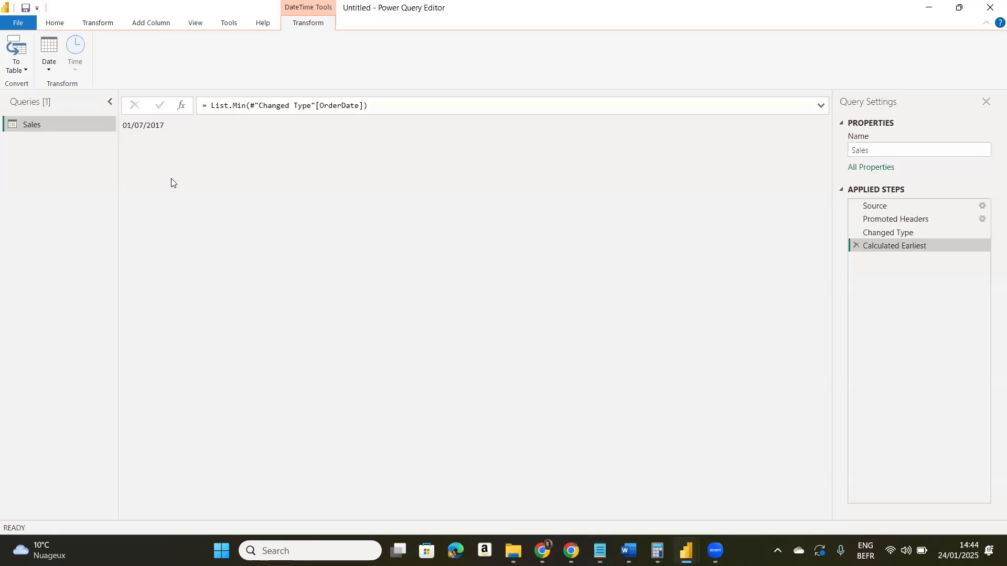
{"action": "left_click", "coordinate": [856, 246]}
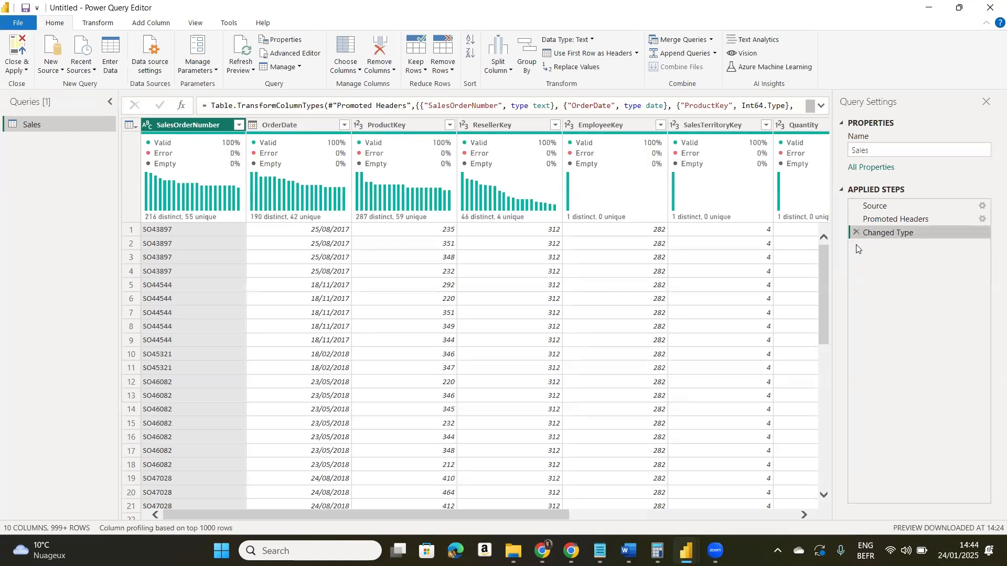
{"action": "left_click", "coordinate": [288, 126]}
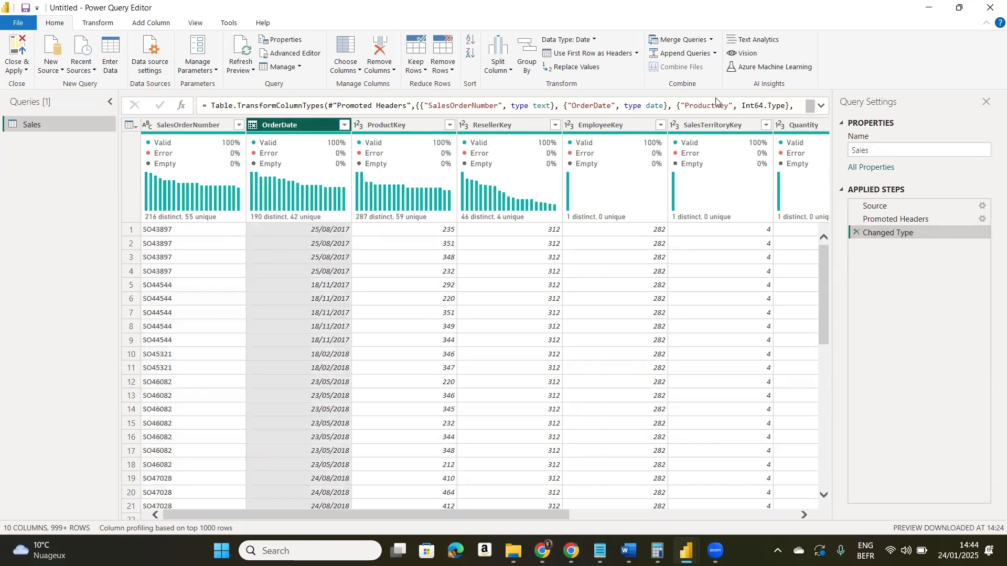
{"action": "left_click", "coordinate": [102, 26]}
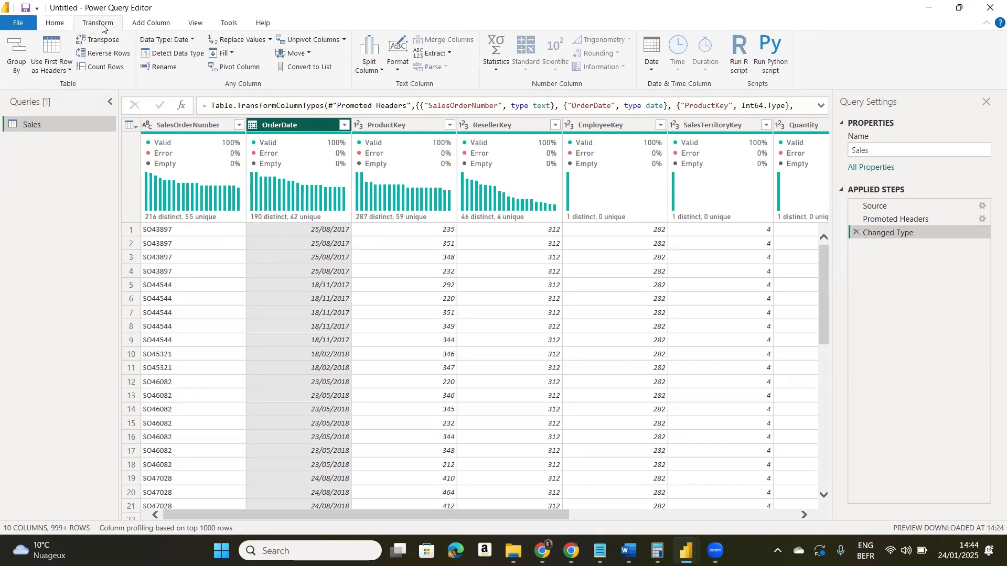
{"action": "left_click", "coordinate": [650, 70]}
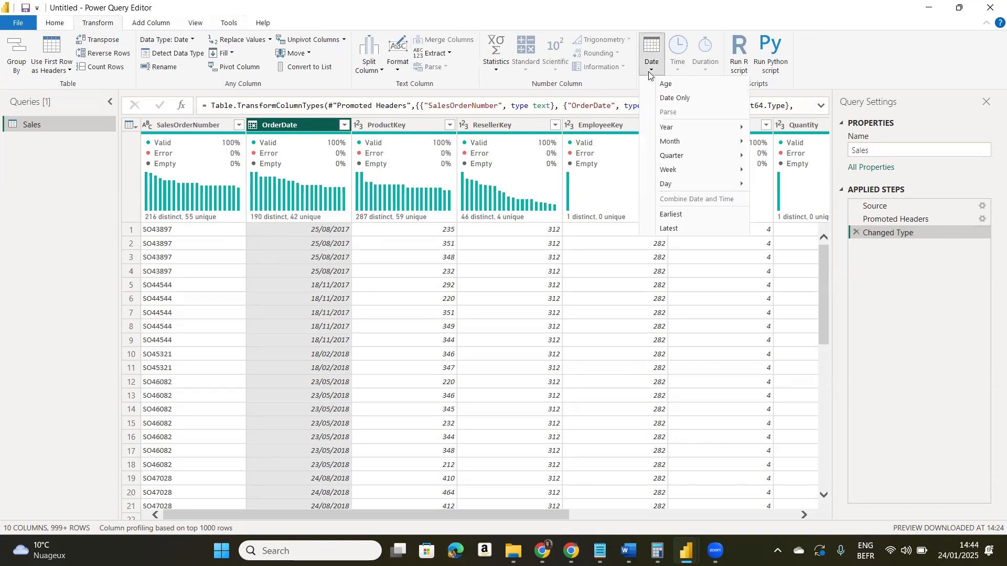
{"action": "left_click", "coordinate": [725, 229]}
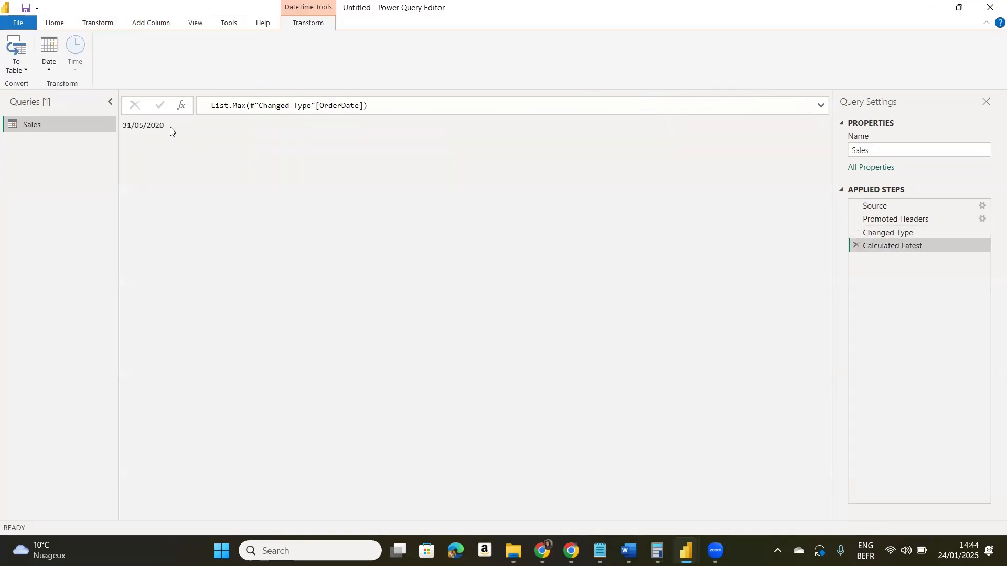
{"action": "left_click_drag", "start_coordinate": [171, 130], "coordinate": [122, 133]}
- Switch to Notepad and add a second line reading "Latest - 31/05/2020"
{"action": "left_click", "coordinate": [600, 551]}
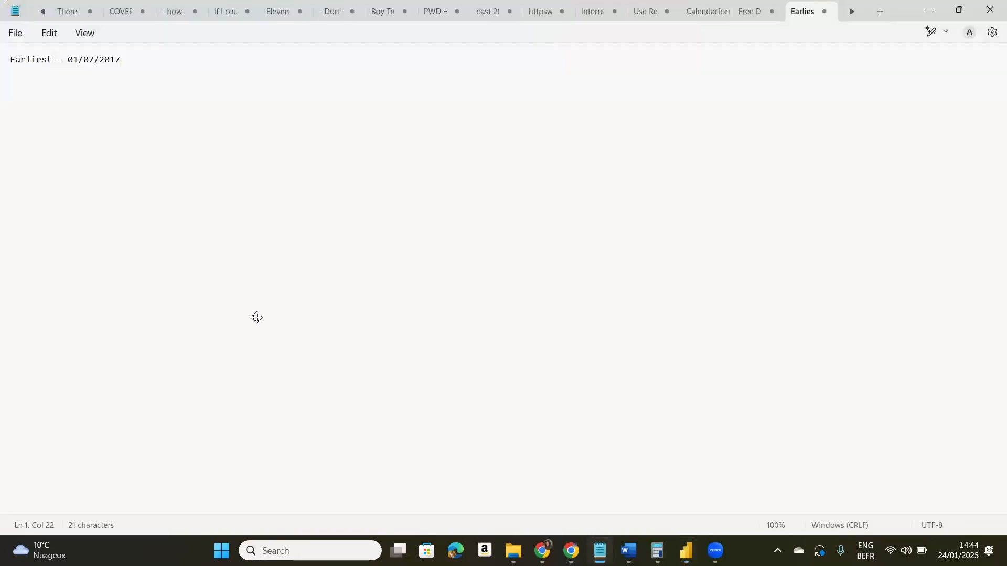
{"action": "key", "text": "Return"}
{"action": "type", "text": "Latest - 31/05/2020"}
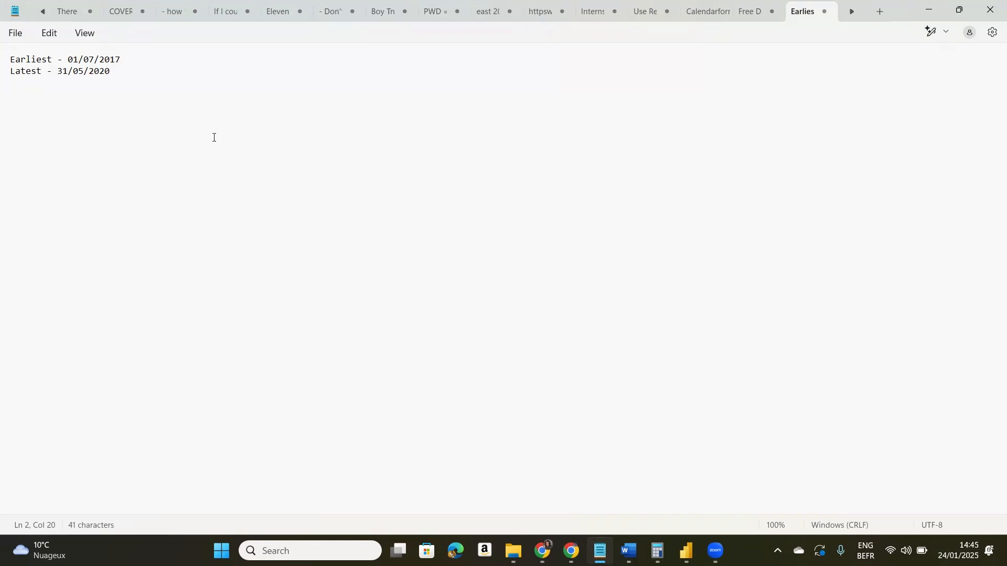
- Append "= 01/01/2017" to the Earliest line as the calendar start date
{"action": "left_click", "coordinate": [176, 60]}
{"action": "type", "text": "= 01/01/2017"}
- Append "= 31/12/2020" to the Latest line as the calendar end date
{"action": "left_click", "coordinate": [128, 71]}
{"action": "type", "text": "= 0"}
{"action": "key", "text": "BackSpace"}
{"action": "type", "text": "31/12/2020"}
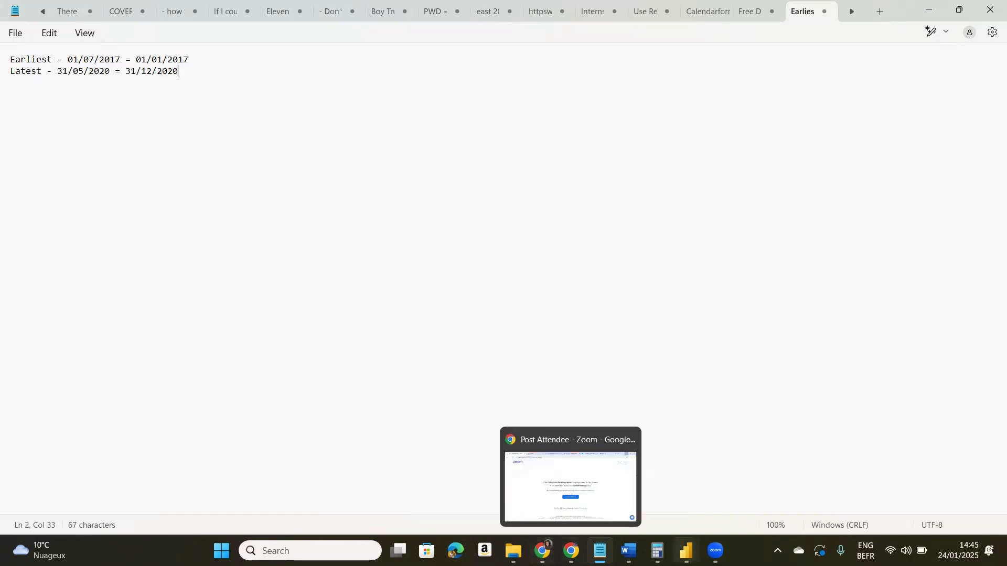
- Switch back to the Power Query Editor and remove the Calculated Latest step from the Sales query
{"action": "mouse_move", "coordinate": [686, 551]}
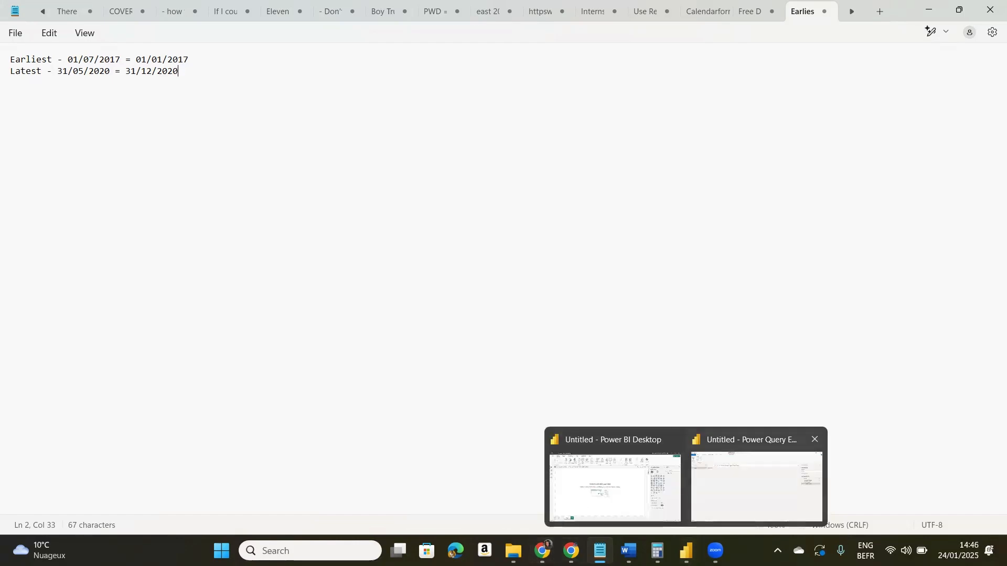
{"action": "left_click", "coordinate": [755, 477]}
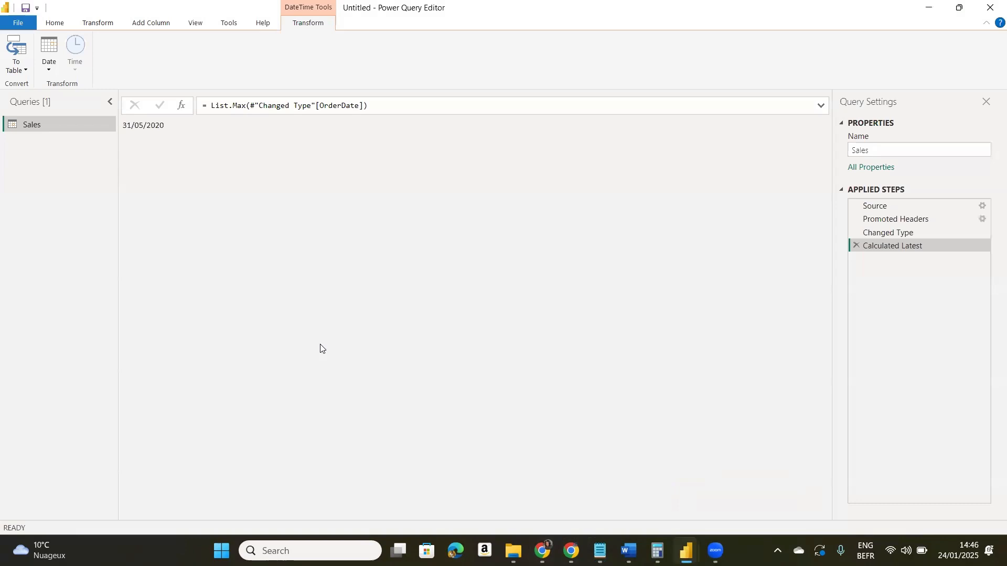
{"action": "left_click", "coordinate": [854, 246]}
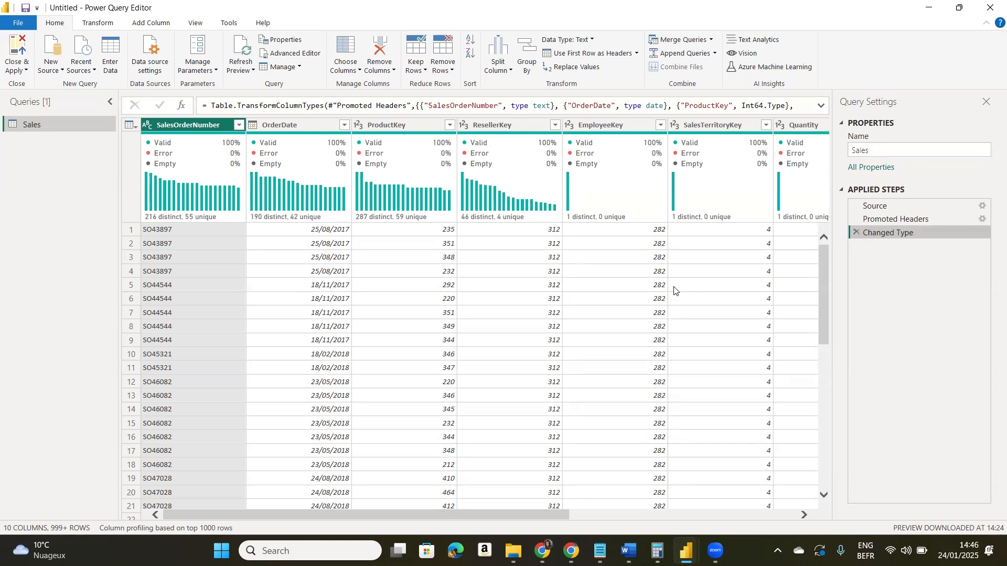
- Create a new blank query and rename it Dates
{"action": "left_click", "coordinate": [56, 74]}
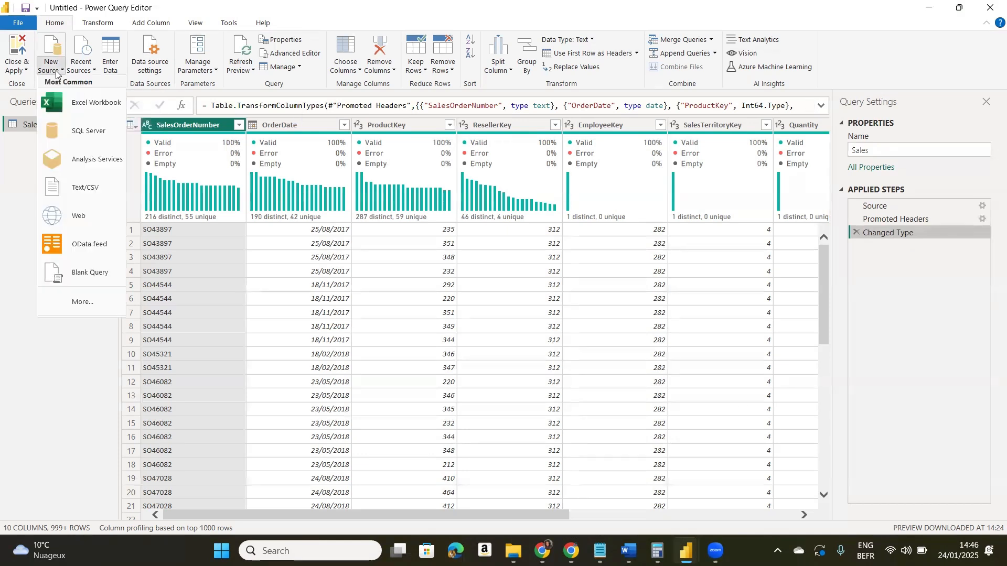
{"action": "left_click", "coordinate": [91, 273]}
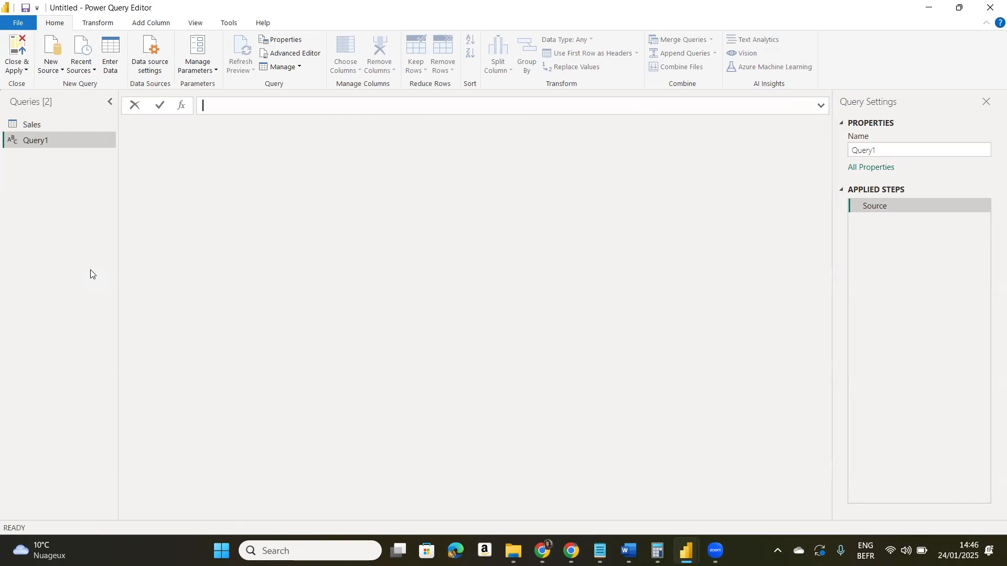
{"action": "left_click", "coordinate": [52, 143]}
{"action": "double_click", "coordinate": [52, 142]}
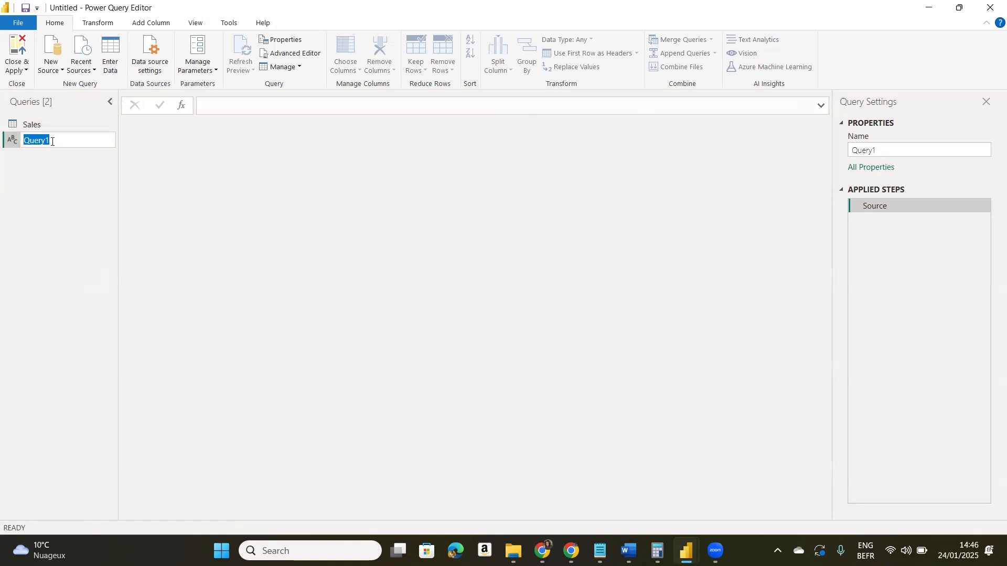
{"action": "type", "text": "Dates"}
{"action": "key", "text": "Return"}
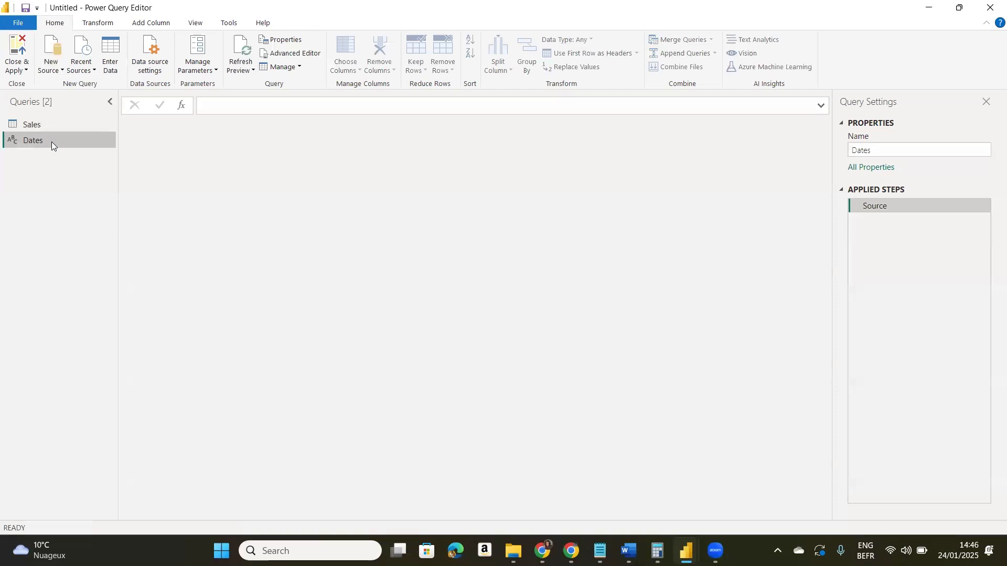
- Enter the DateTime.LocalNow function in the formula of the Dates query
{"action": "left_click", "coordinate": [212, 107]}
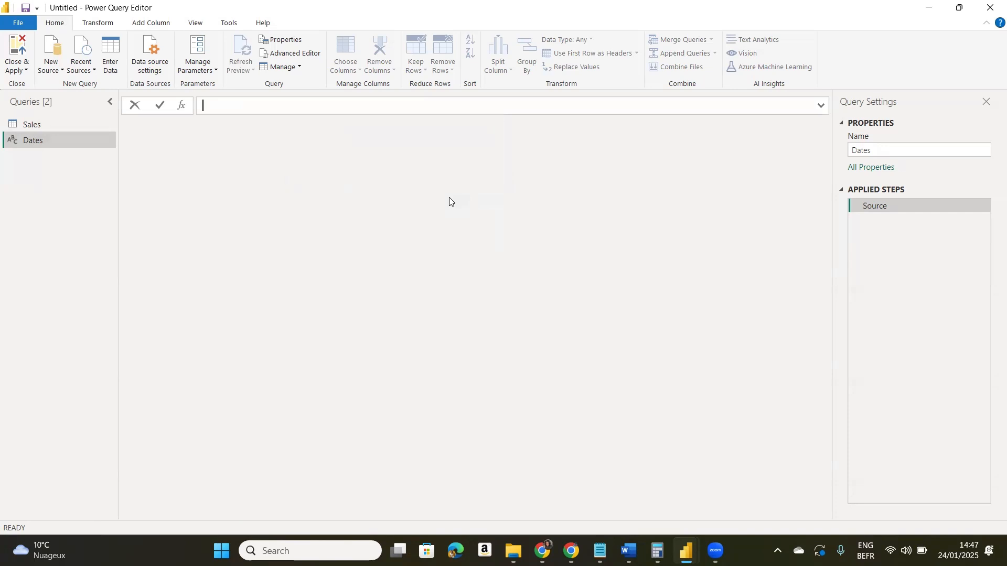
{"action": "type", "text": "Date"}
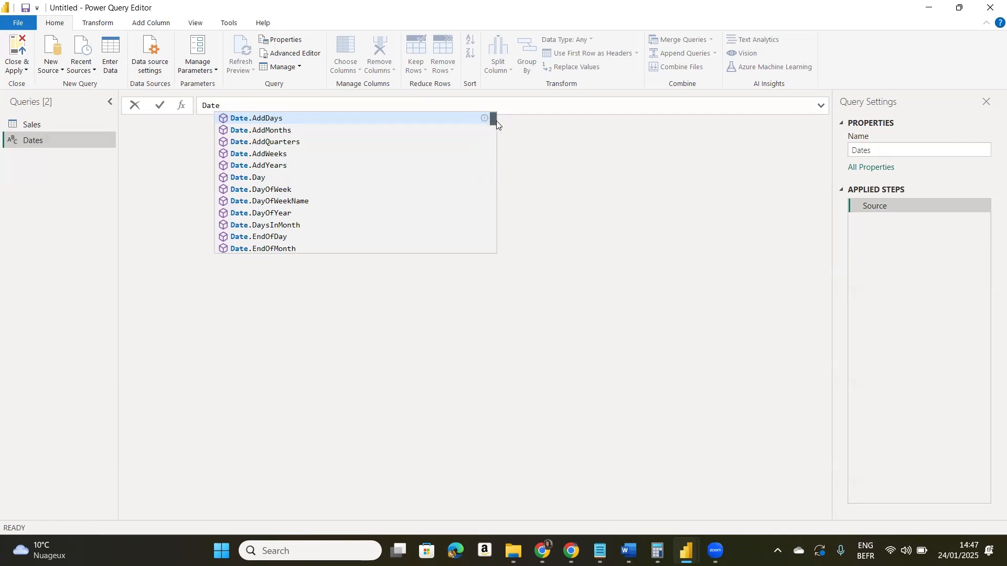
{"action": "left_click_drag", "start_coordinate": [497, 120], "coordinate": [494, 161]}
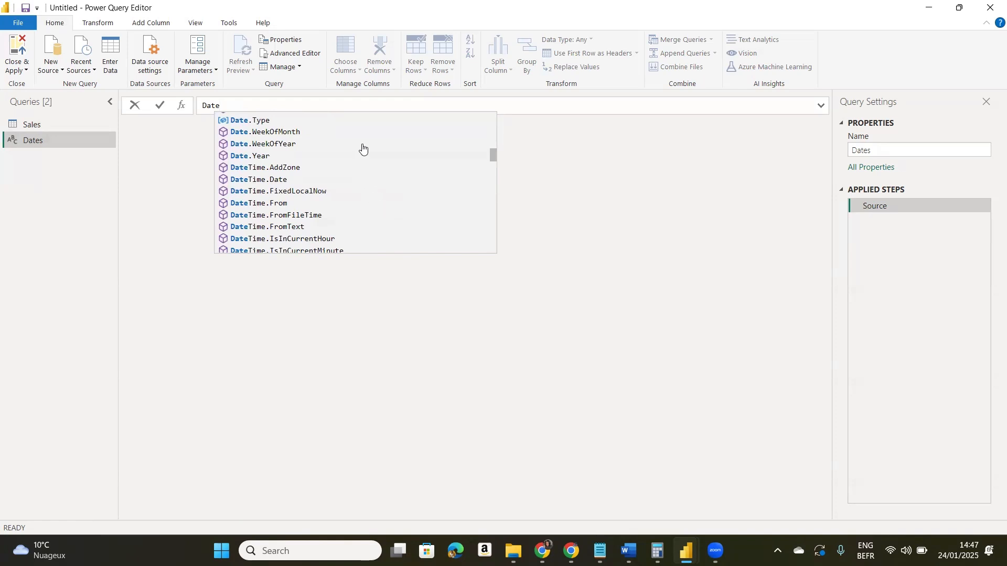
{"action": "type", "text": "Time"}
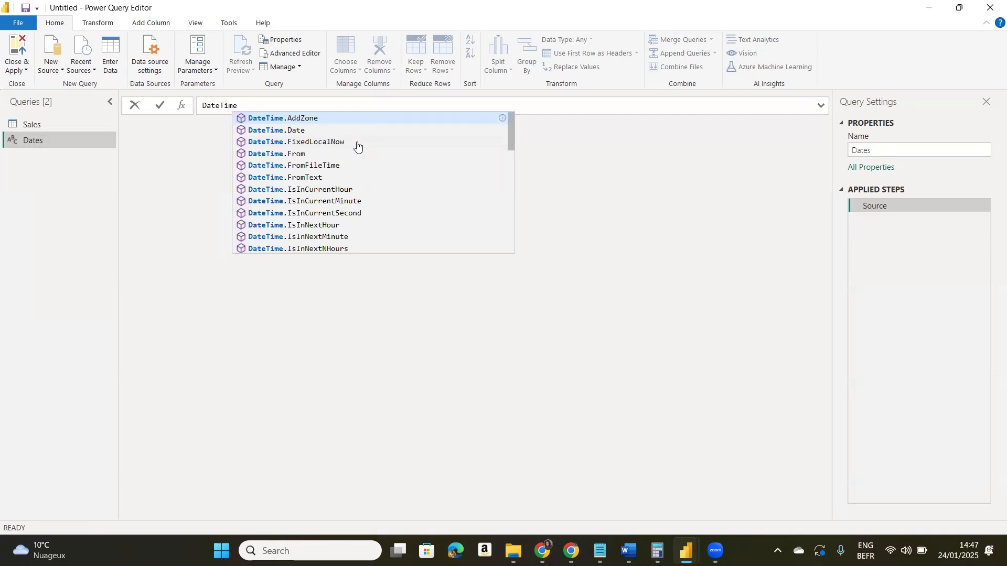
{"action": "type", "text": "."}
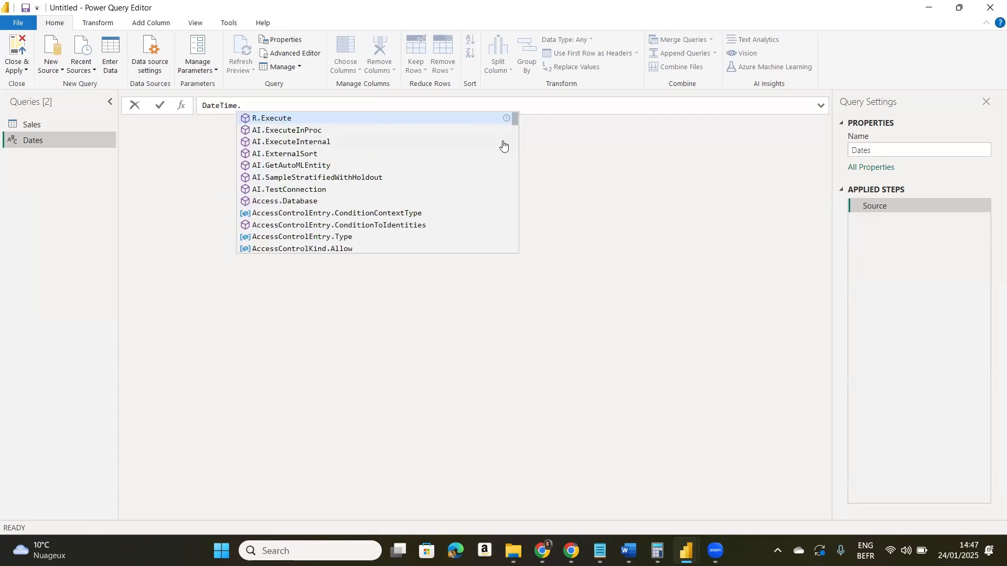
{"action": "left_click_drag", "start_coordinate": [513, 121], "coordinate": [508, 204]}
{"action": "type", "text": "Lo"}
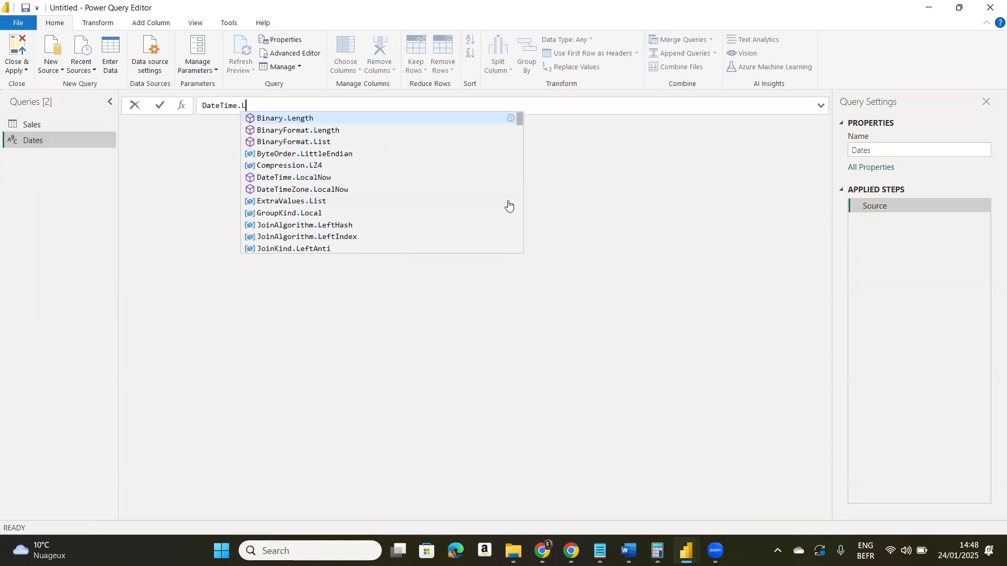
{"action": "left_click", "coordinate": [457, 117]}
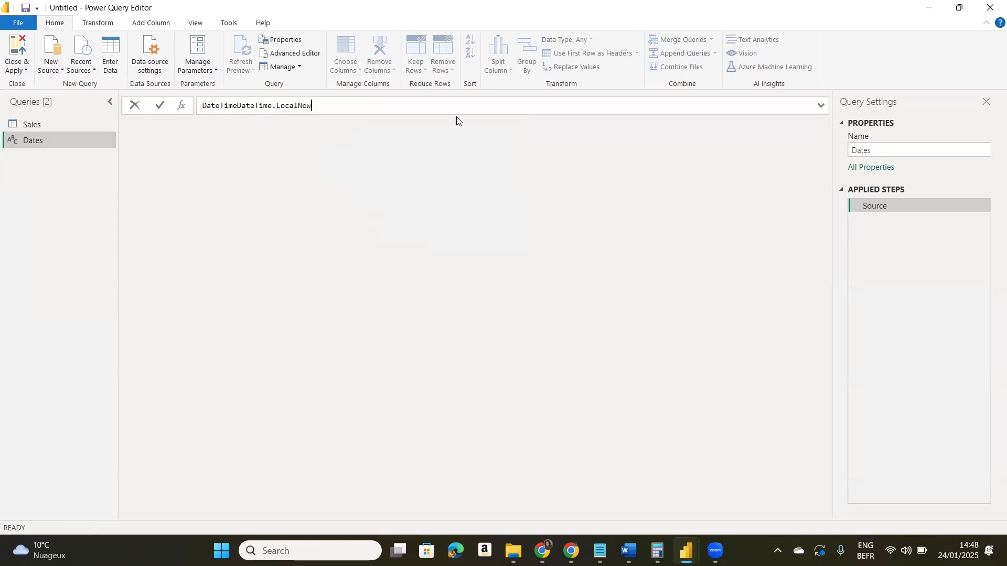
- Remove the duplicated DateTime prefix and complete the Dates formula as =DateTime.LocalNow()
{"action": "left_click", "coordinate": [240, 105]}
{"action": "key", "text": "BackSpace"}
{"action": "key", "text": "BackSpace"}
{"action": "key", "text": "BackSpace"}
{"action": "key", "text": "BackSpace"}
{"action": "key", "text": "BackSpace"}
{"action": "key", "text": "BackSpace"}
{"action": "key", "text": "BackSpace"}
{"action": "key", "text": "BackSpace"}
{"action": "type", "text": "="}
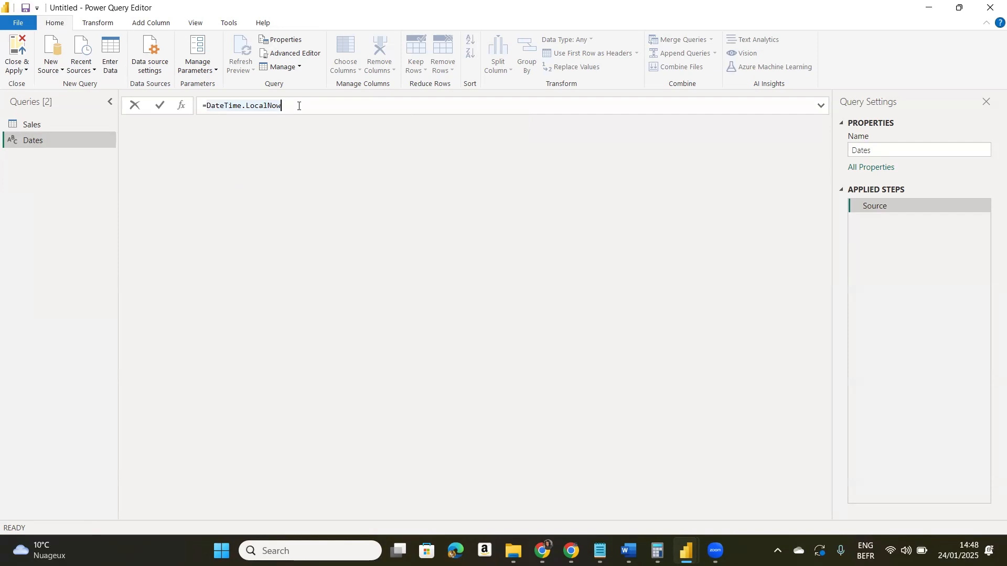
{"action": "type", "text": "()"}
{"action": "key", "text": "Return"}
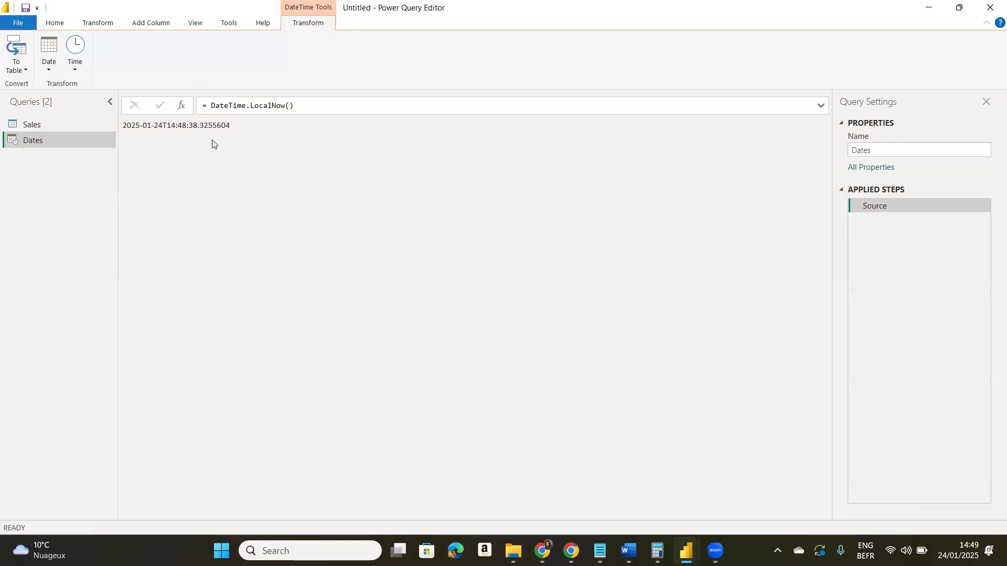
- Convert the Dates query result to a table and rename its column TodaysDate
{"action": "left_click", "coordinate": [23, 69]}
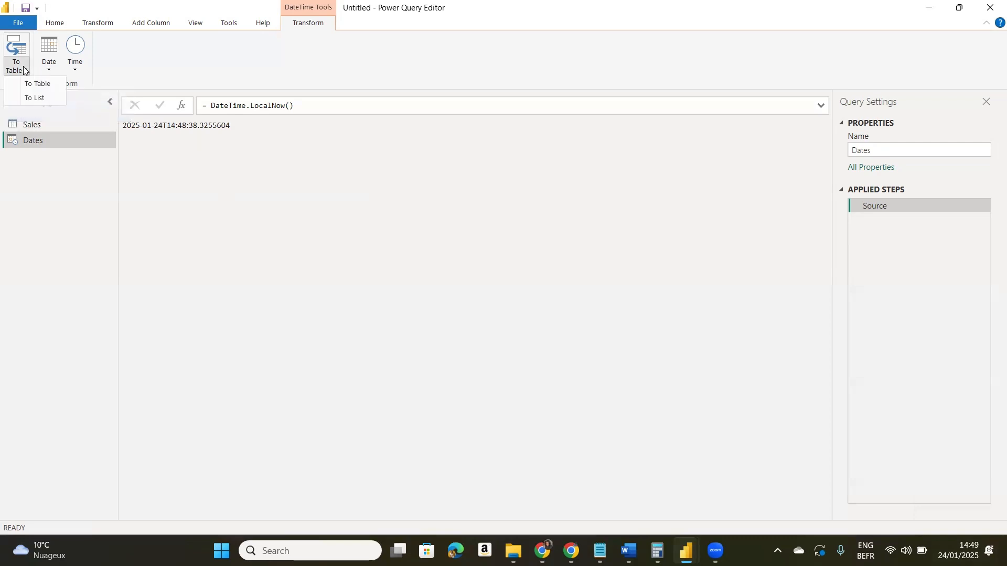
{"action": "left_click", "coordinate": [31, 85]}
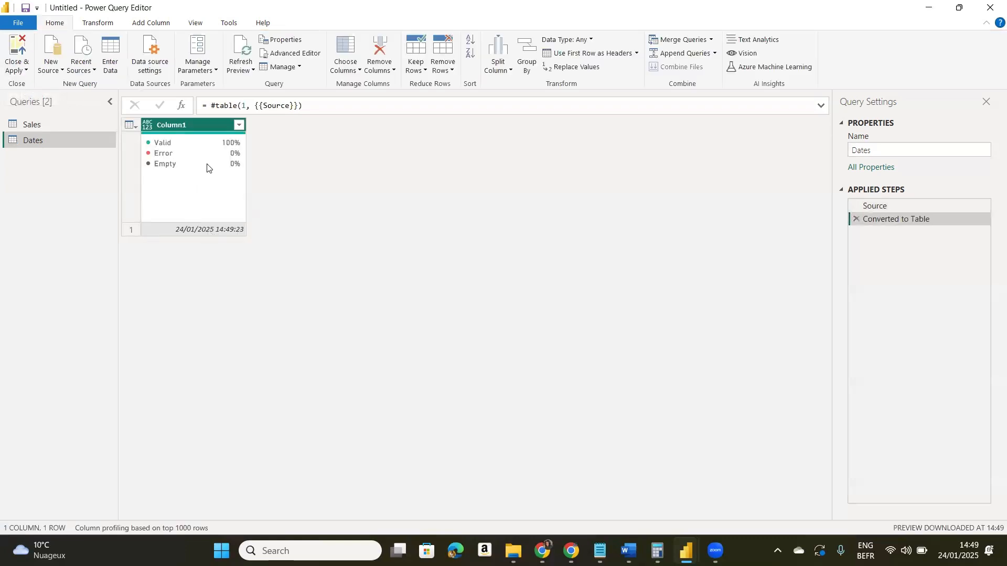
{"action": "double_click", "coordinate": [192, 125]}
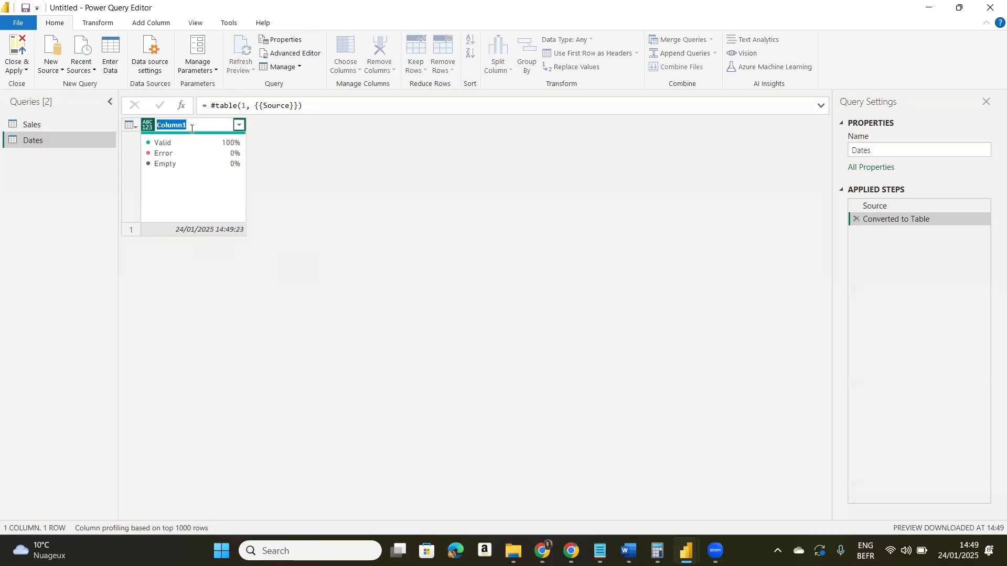
{"action": "type", "text": "TodaysDate"}
{"action": "key", "text": "Return"}
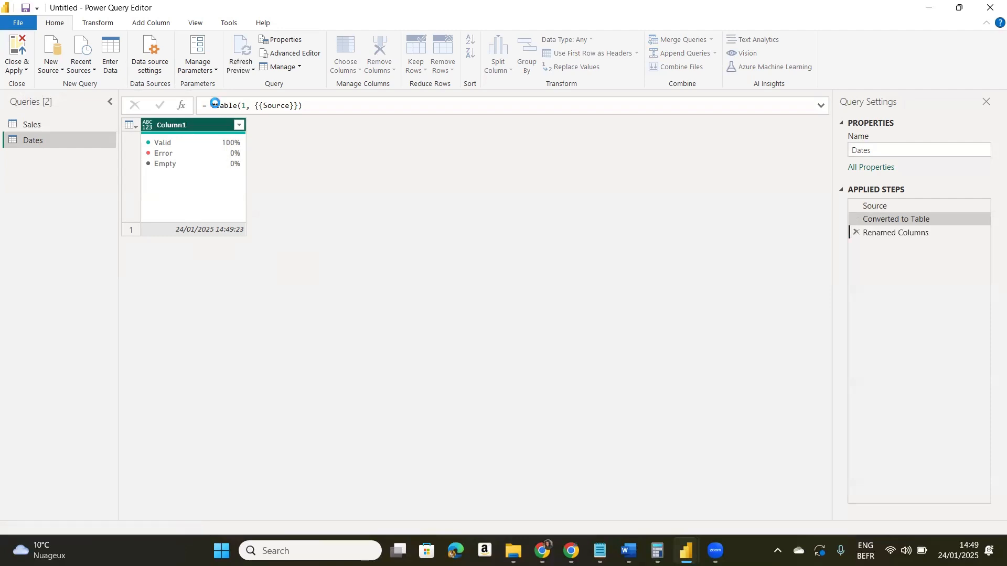
- Set the TodaysDate column's data type to Date, and check the earliest and latest dates in the Notepad notes before returning to Power Query Editor
{"action": "left_click", "coordinate": [148, 125]}
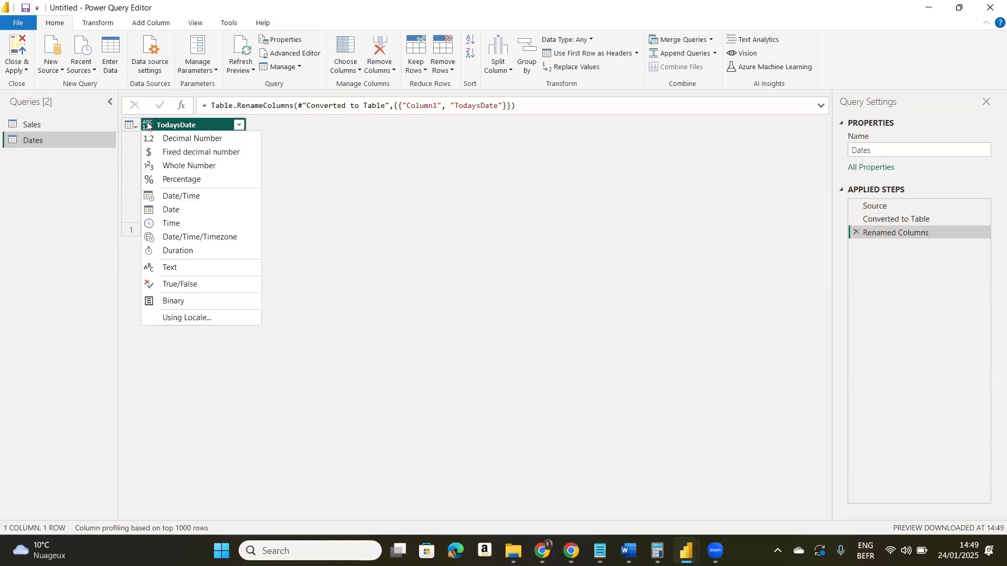
{"action": "left_click", "coordinate": [168, 210]}
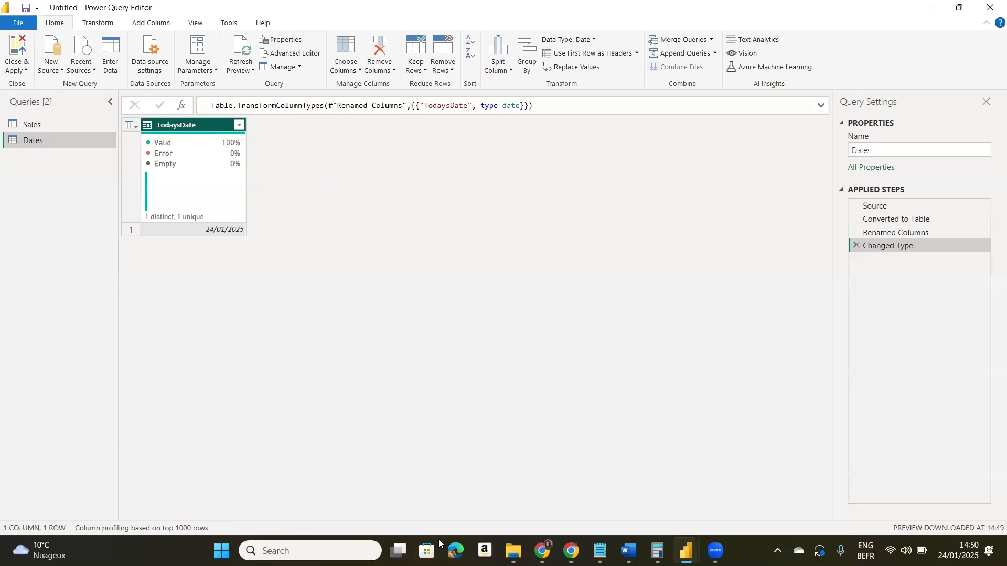
{"action": "key", "text": "alt+Tab"}
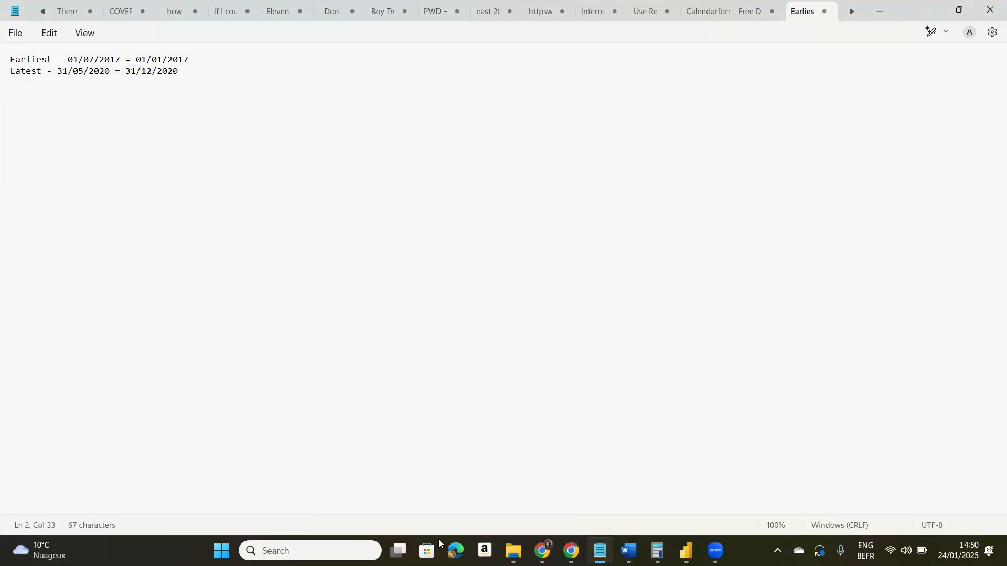
{"action": "mouse_move", "coordinate": [572, 552]}
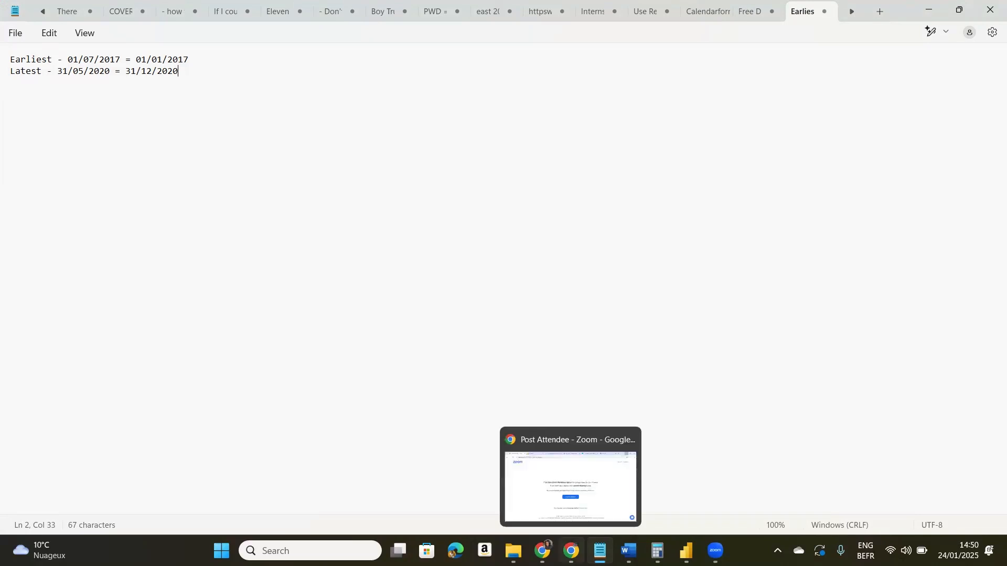
{"action": "left_click", "coordinate": [686, 551]}
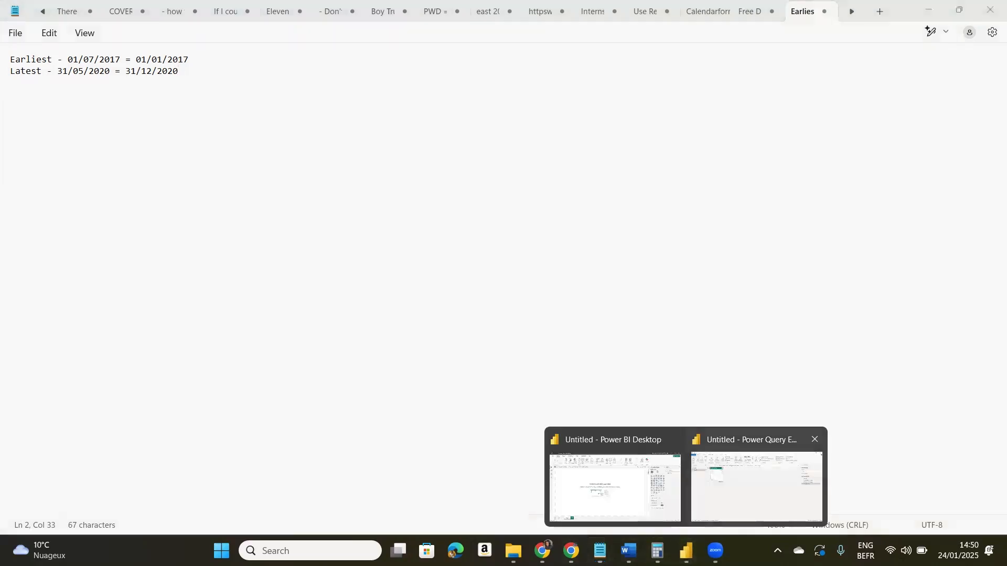
{"action": "left_click", "coordinate": [757, 487]}
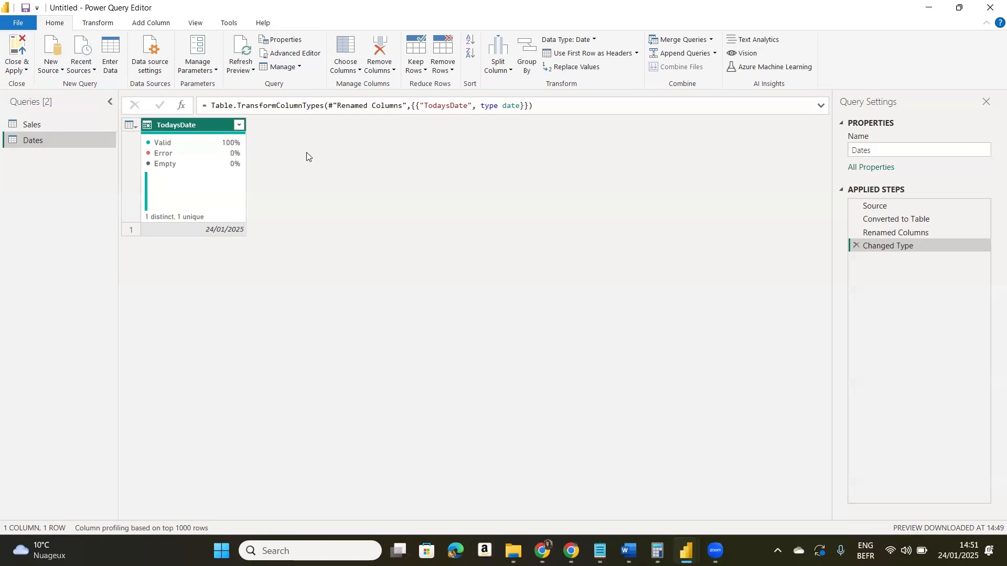
- Start a new custom column in the Dates query and name it BeginDate
{"action": "left_click", "coordinate": [139, 28]}
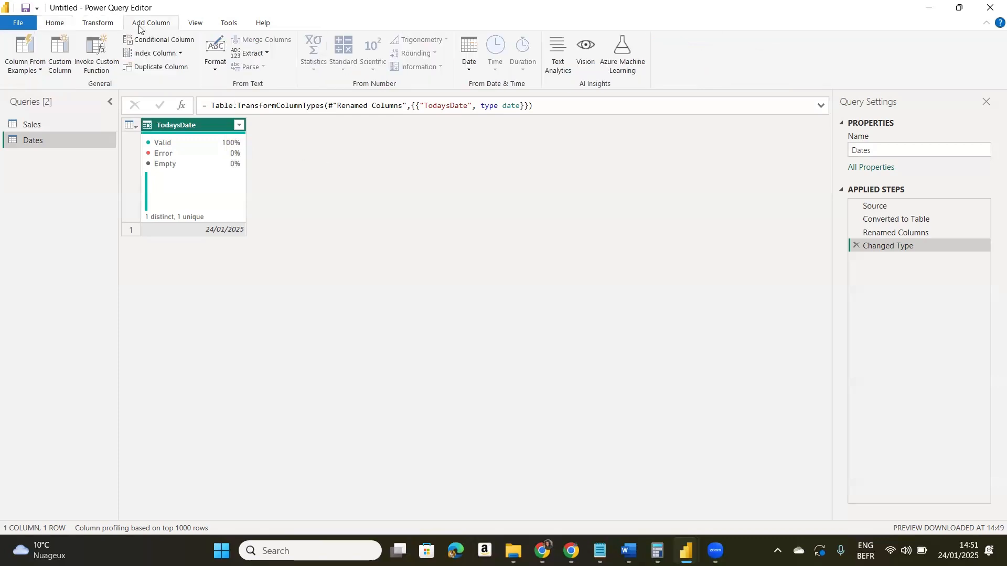
{"action": "left_click", "coordinate": [64, 67]}
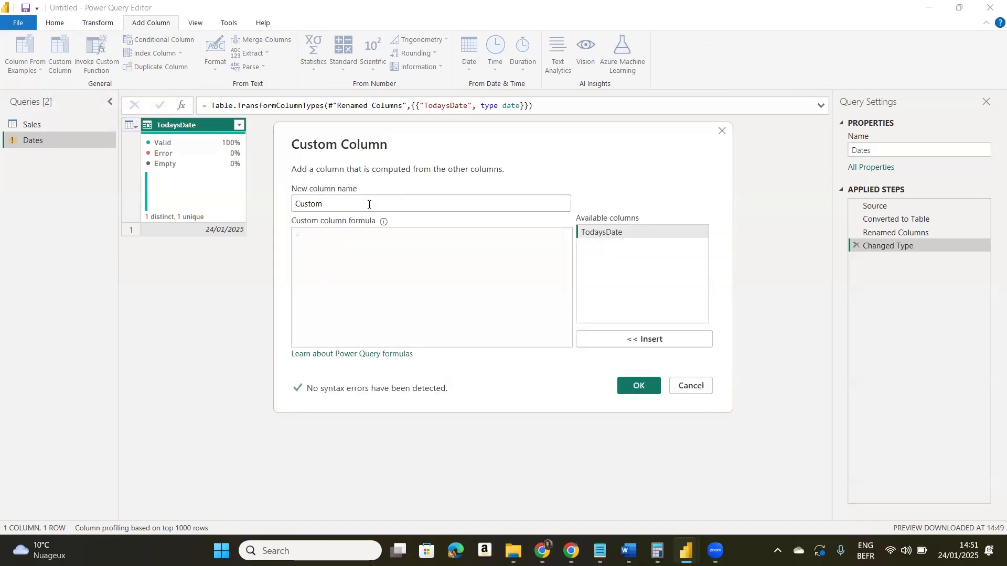
{"action": "left_click", "coordinate": [369, 205]}
{"action": "key", "text": "BackSpace"}
{"action": "key", "text": "BackSpace"}
{"action": "key", "text": "BackSpace"}
{"action": "key", "text": "BackSpace"}
{"action": "key", "text": "BackSpace"}
{"action": "key", "text": "BackSpace"}
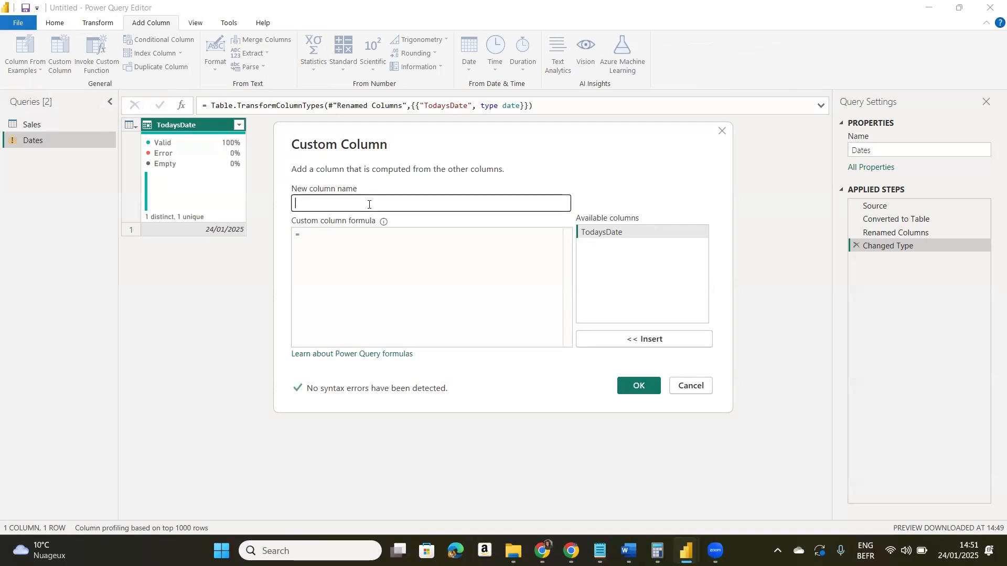
{"action": "type", "text": "Begi"}
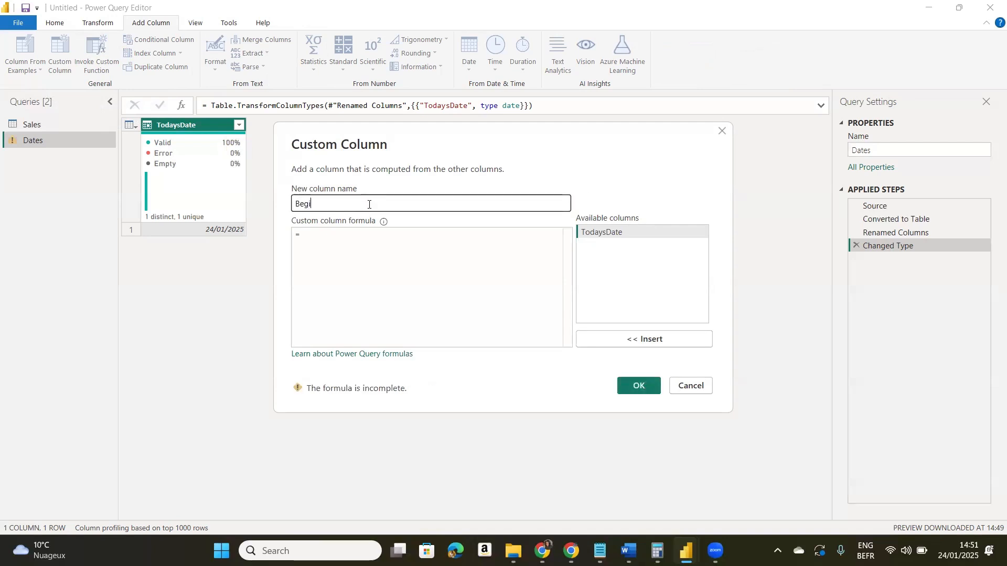
{"action": "type", "text": "nDate"}
- Enter the BeginDate formula as Date.AddYears([TodaysDate], -8) and add the column
{"action": "left_click", "coordinate": [329, 235]}
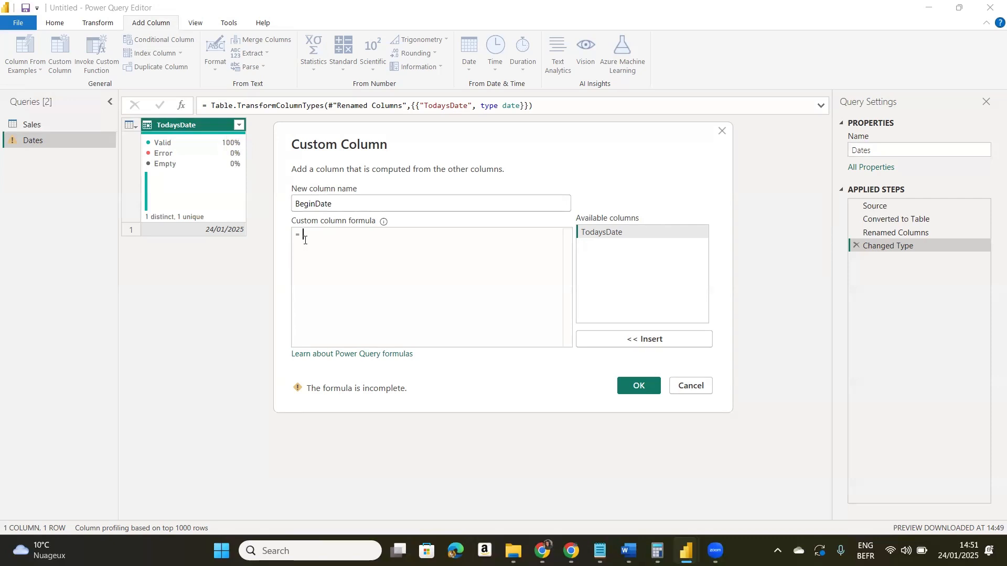
{"action": "type", "text": "Date"}
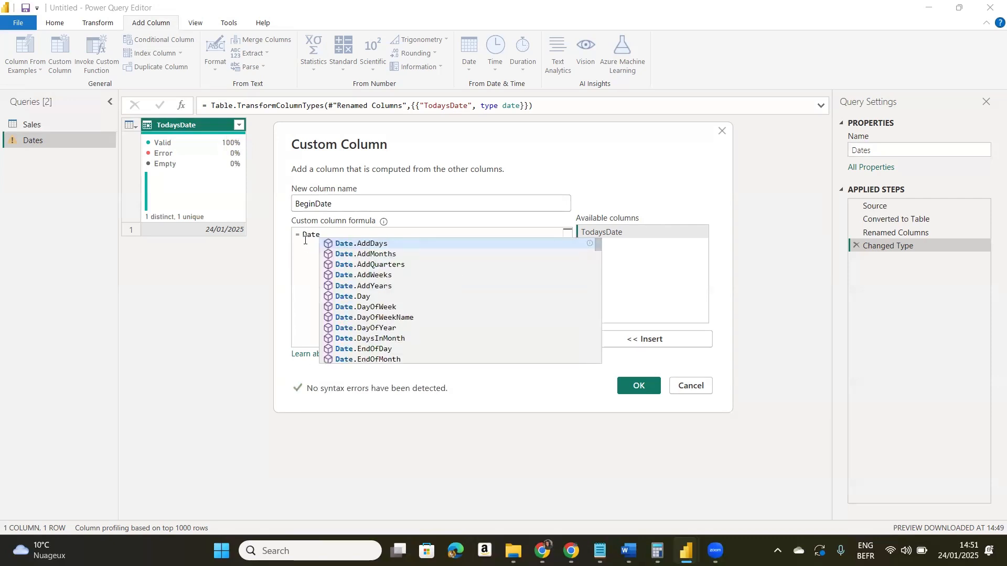
{"action": "left_click", "coordinate": [353, 286]}
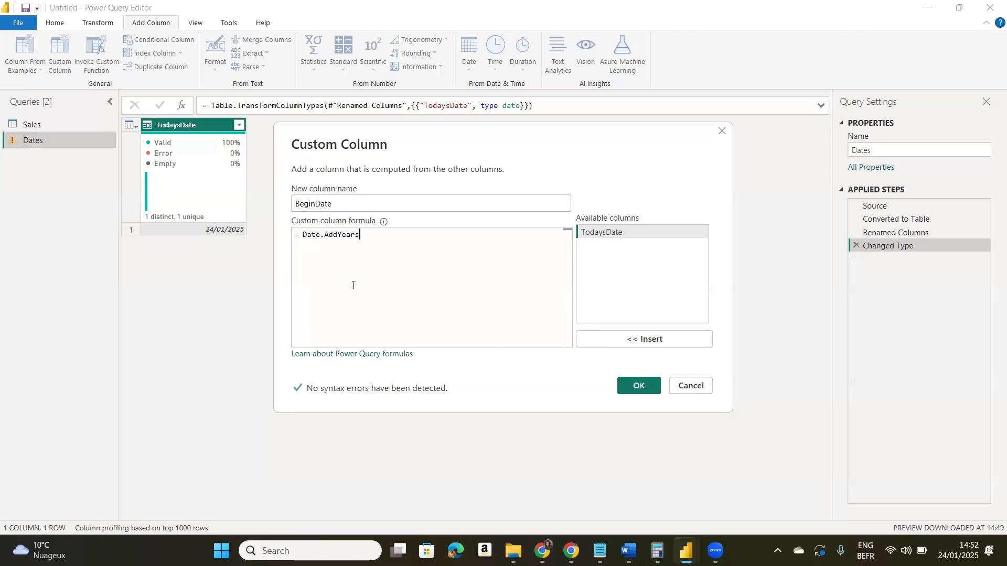
{"action": "type", "text": "("}
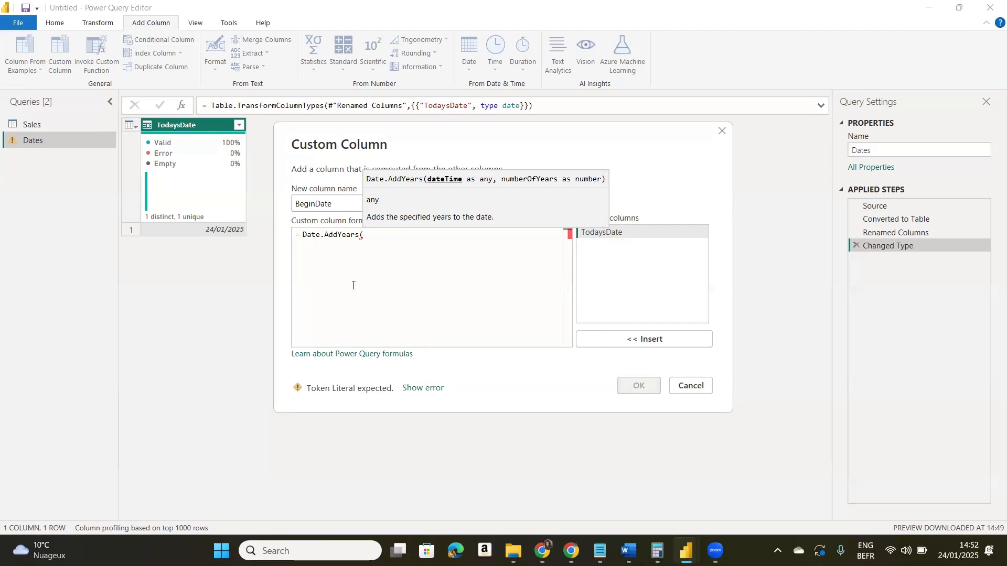
{"action": "type", "text": "T"}
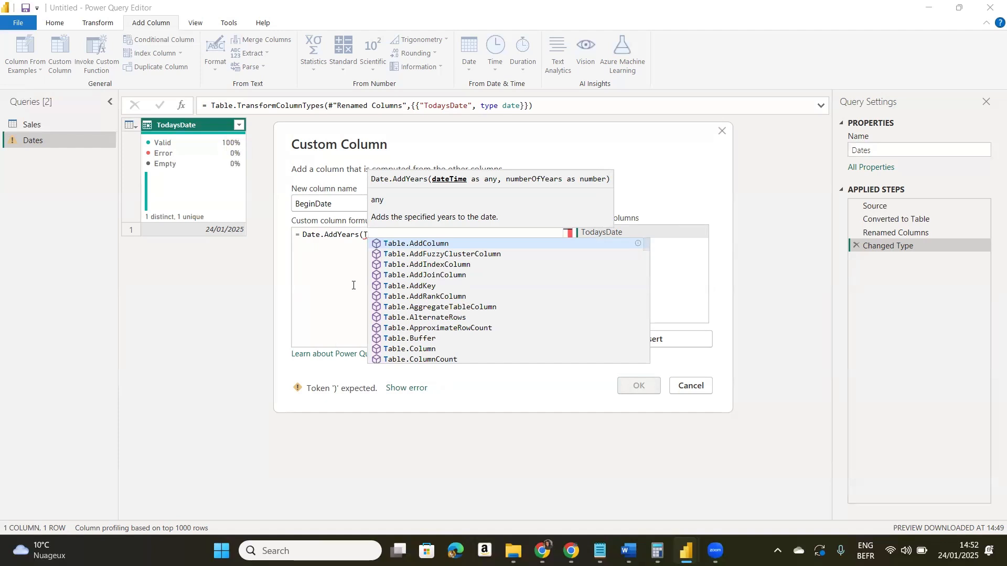
{"action": "type", "text": "od"}
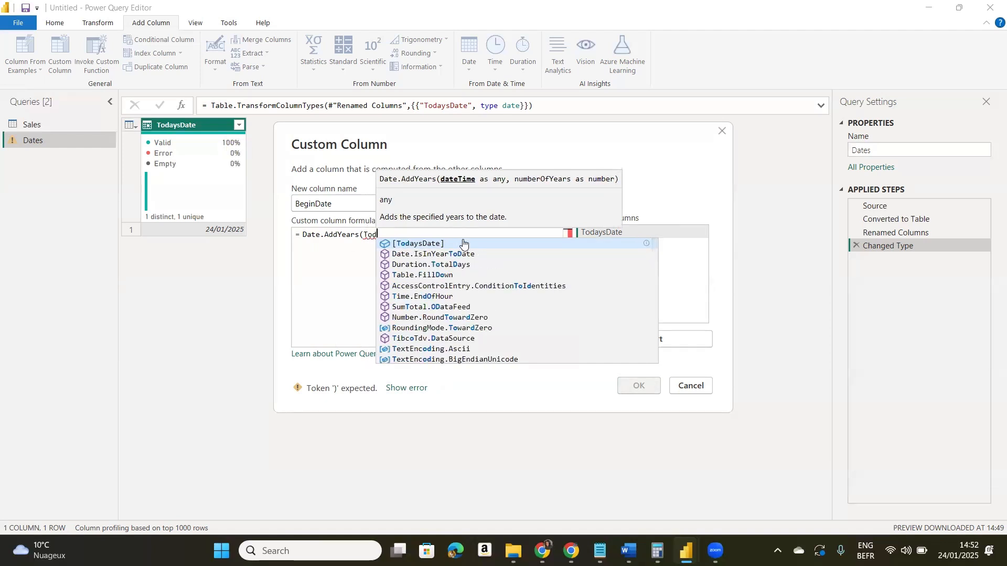
{"action": "left_click", "coordinate": [466, 244]}
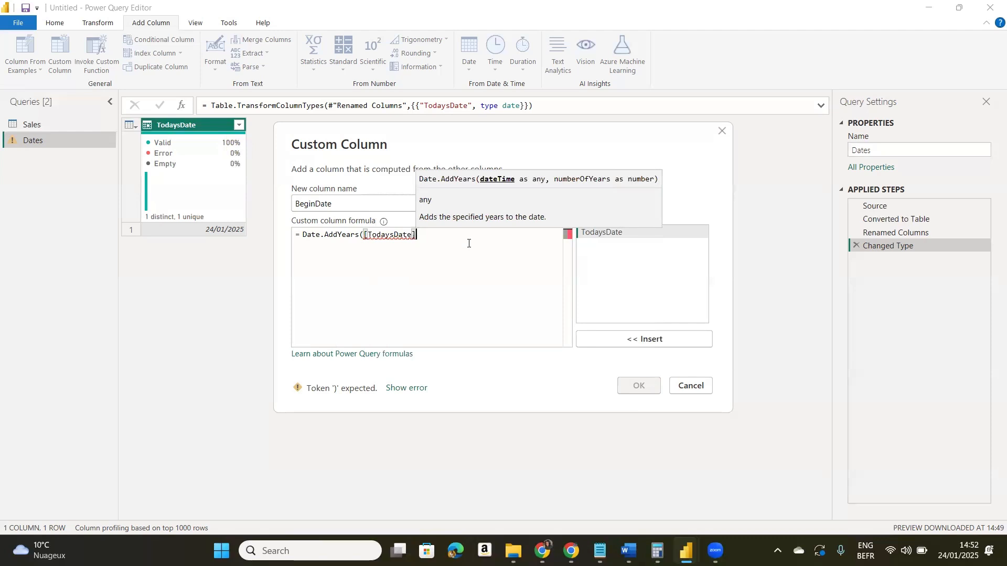
{"action": "type", "text": ","}
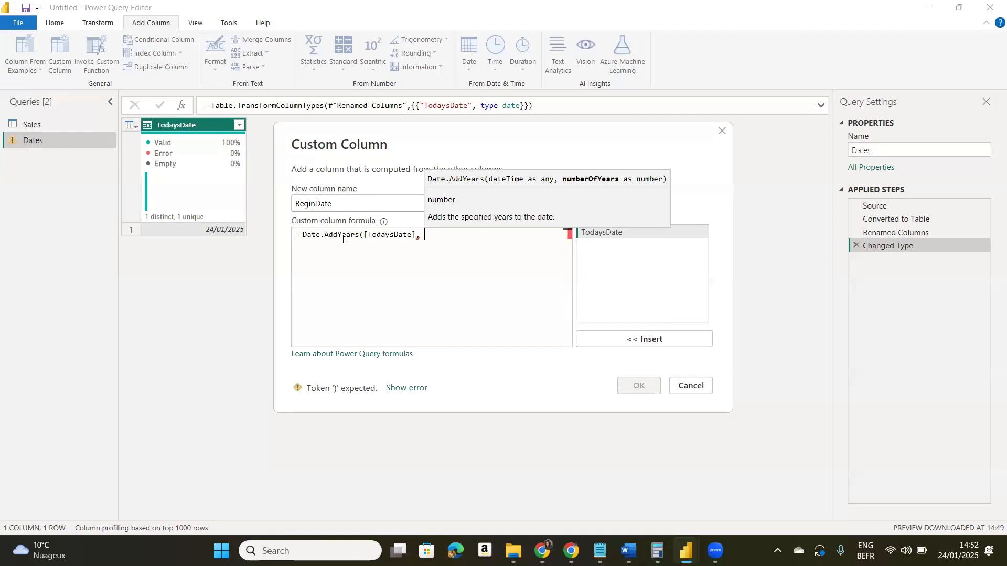
{"action": "type", "text": "-"}
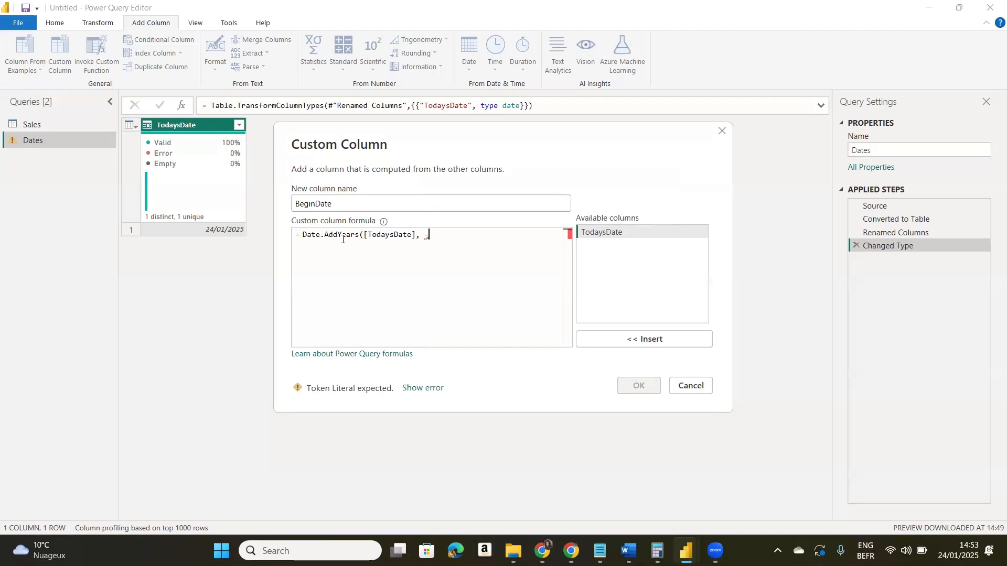
{"action": "type", "text": "8"}
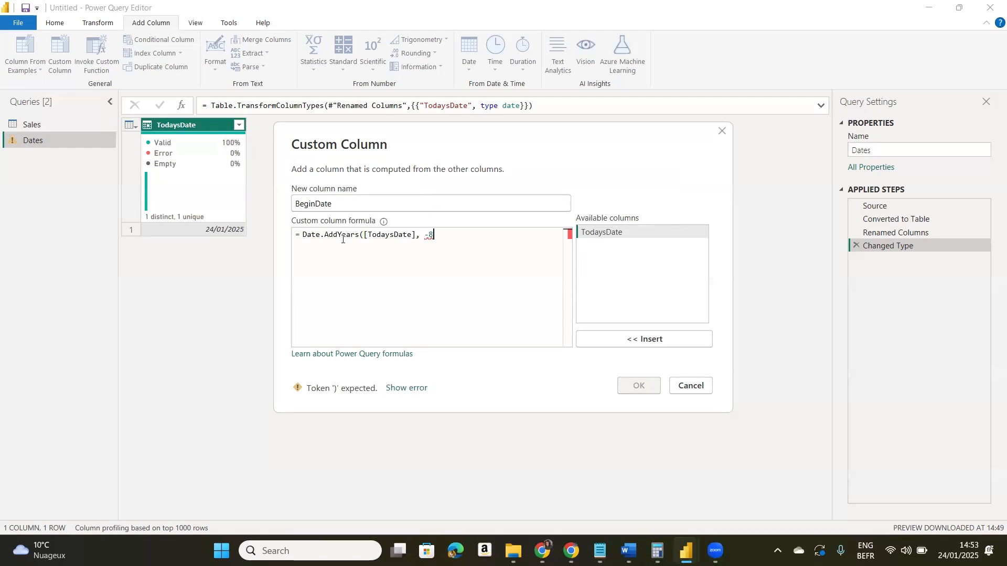
{"action": "type", "text": ")"}
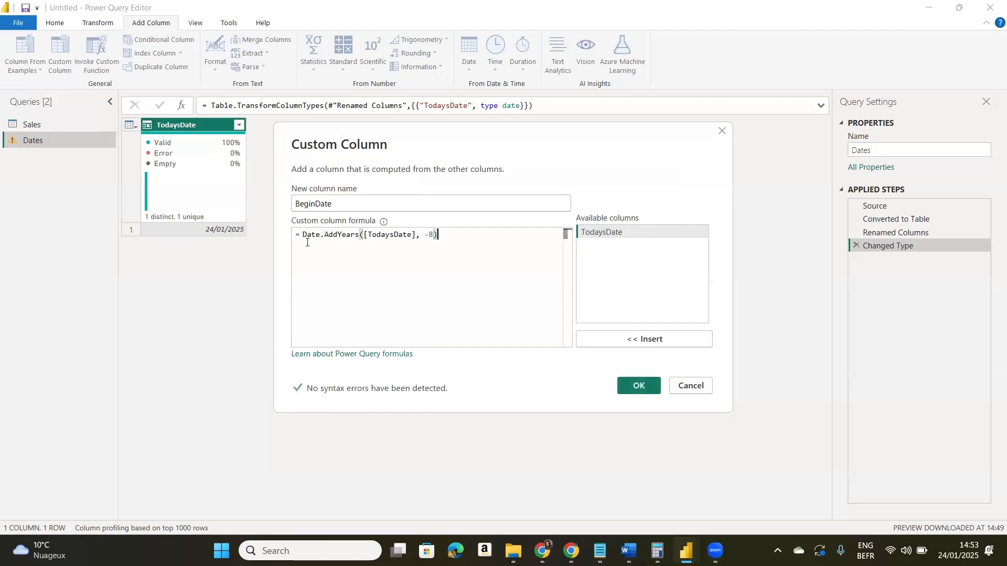
{"action": "left_click", "coordinate": [638, 386]}
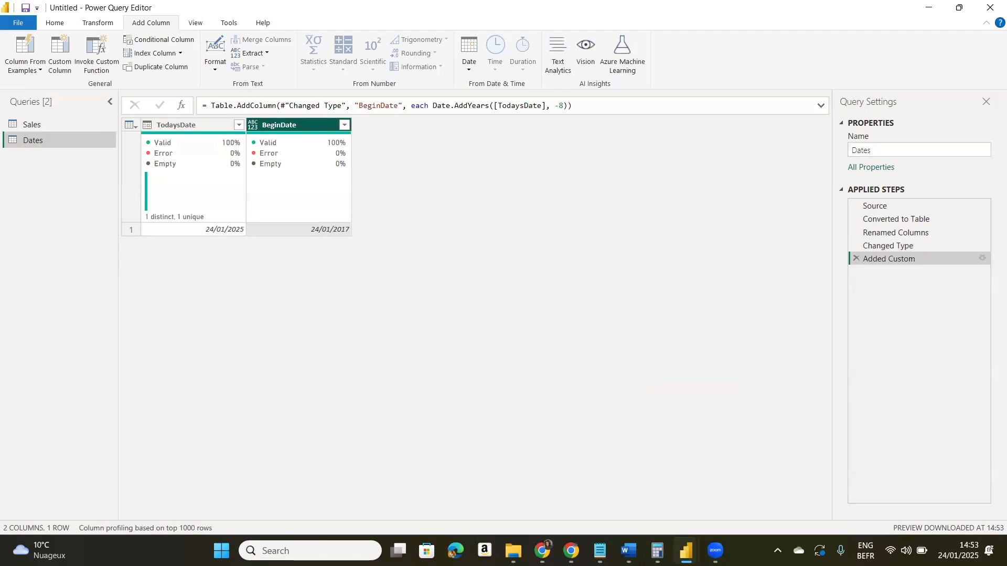
- Check the required calendar dates in the Notepad notes, return to Power Query Editor, and set the BeginDate column's data type to Date
{"action": "mouse_move", "coordinate": [599, 551]}
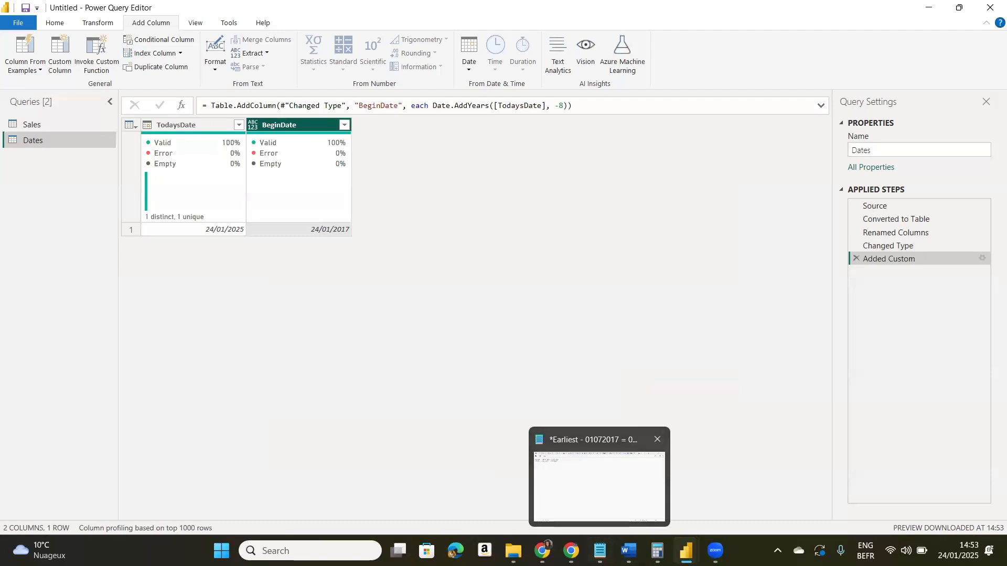
{"action": "left_click", "coordinate": [599, 482]}
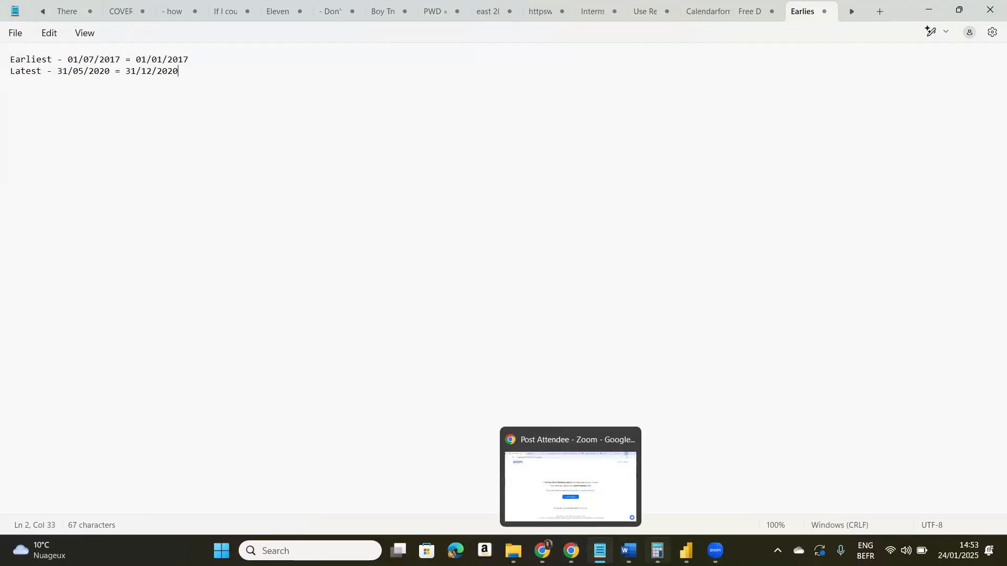
{"action": "mouse_move", "coordinate": [686, 551]}
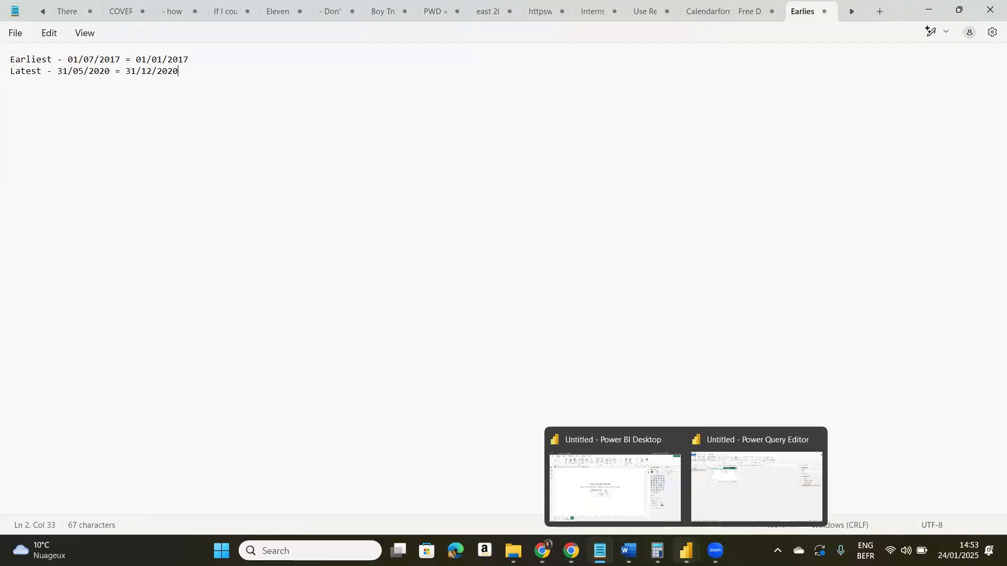
{"action": "key", "text": "alt+Tab"}
{"action": "left_click", "coordinate": [256, 125]}
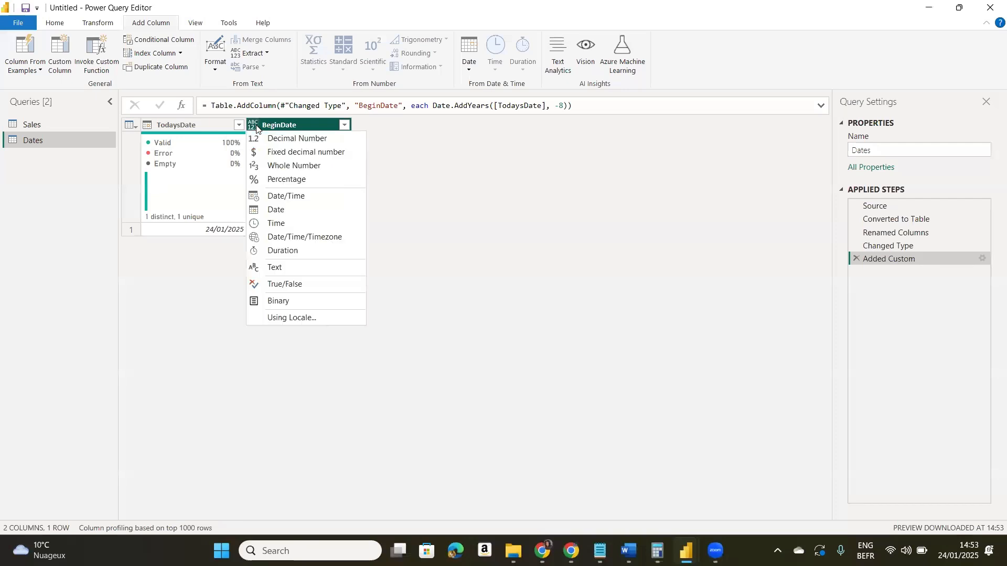
{"action": "left_click", "coordinate": [273, 210]}
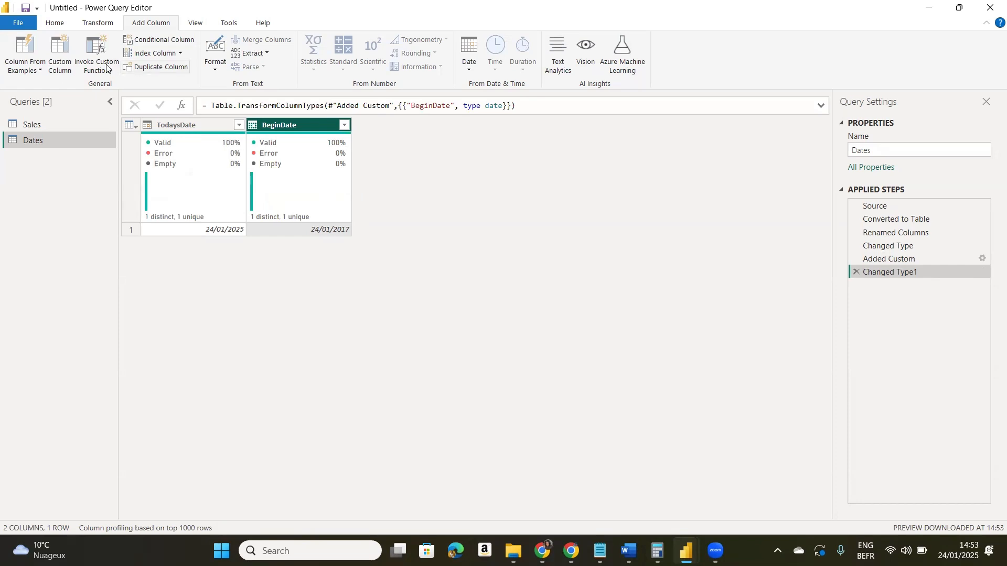
- Start another custom column in the Dates query and name it StartDate
{"action": "left_click", "coordinate": [71, 61]}
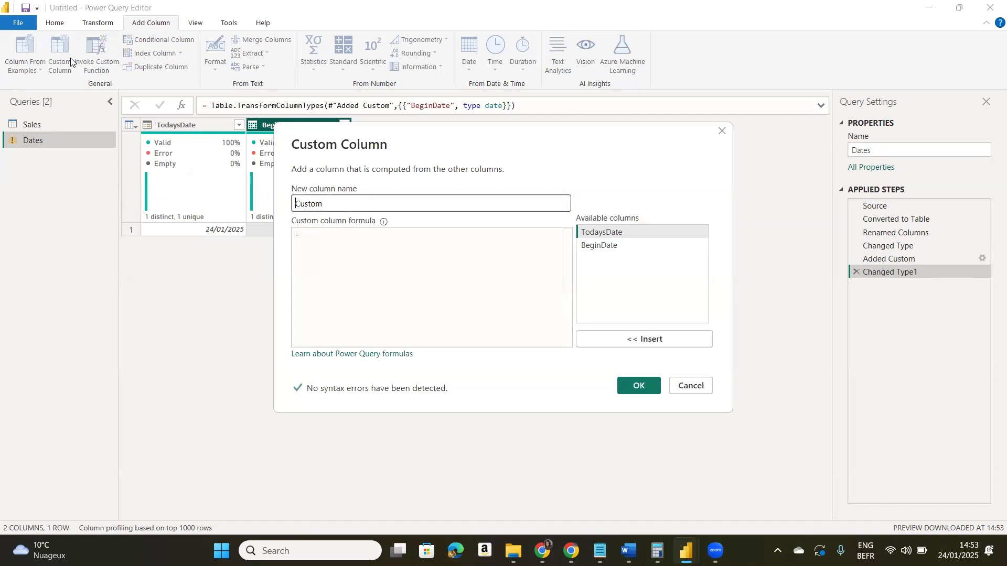
{"action": "type", "text": "Start"}
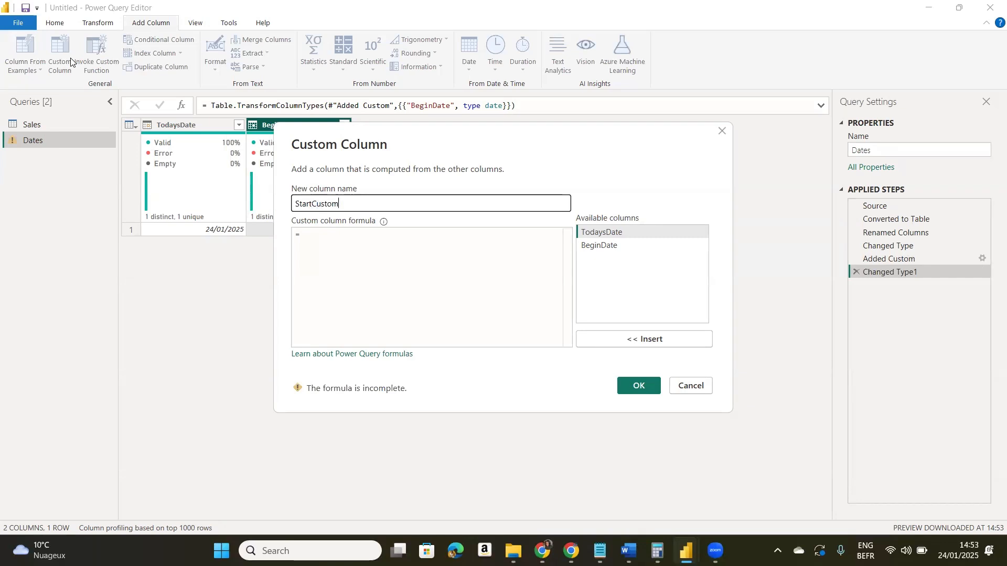
{"action": "key", "text": "BackSpace"}
{"action": "key", "text": "BackSpace"}
{"action": "key", "text": "BackSpace"}
{"action": "key", "text": "BackSpace"}
{"action": "key", "text": "BackSpace"}
{"action": "key", "text": "BackSpace"}
{"action": "type", "text": "Date"}
- Begin the StartDate formula with Date.StartOfYear(, check the required calendar dates in the Notepad notes, and return to Power Query Editor
{"action": "left_click", "coordinate": [319, 235]}
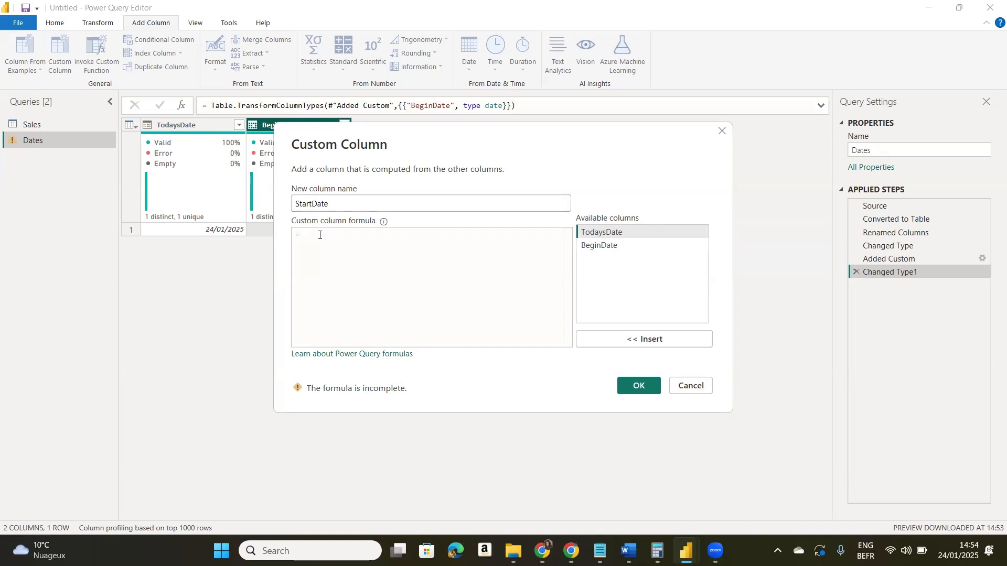
{"action": "type", "text": "DAte."}
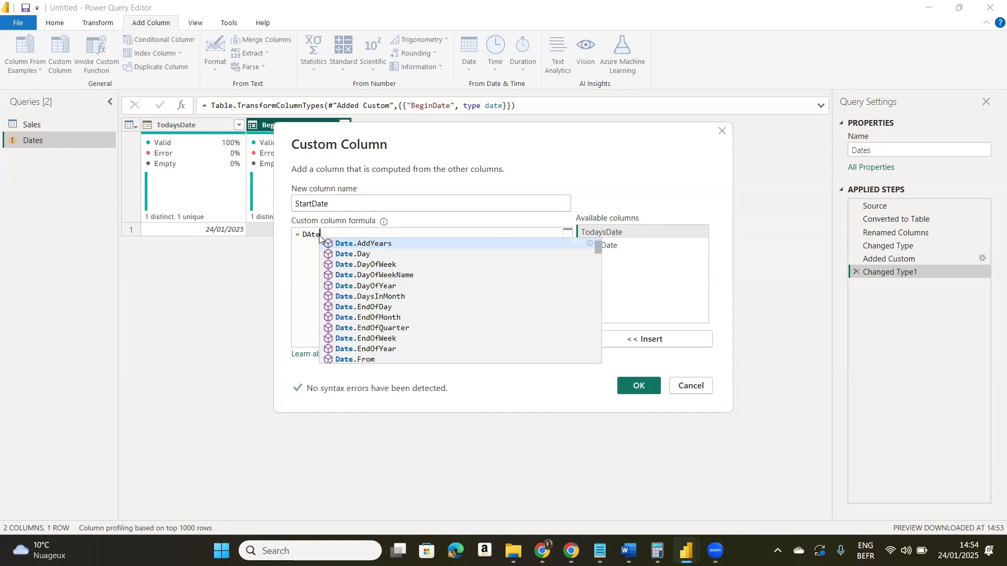
{"action": "type", "text": "Start"}
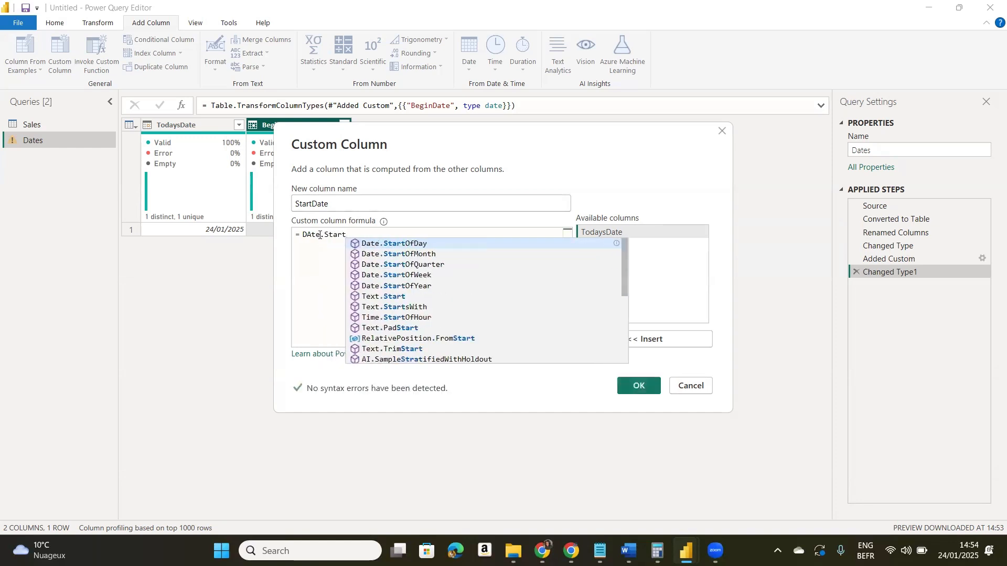
{"action": "left_click", "coordinate": [427, 286]}
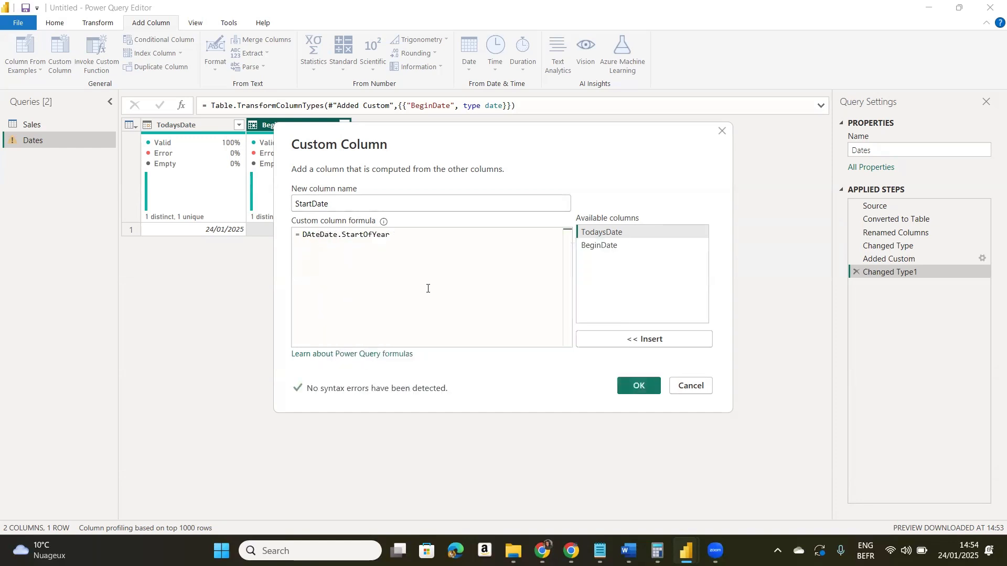
{"action": "type", "text": "("}
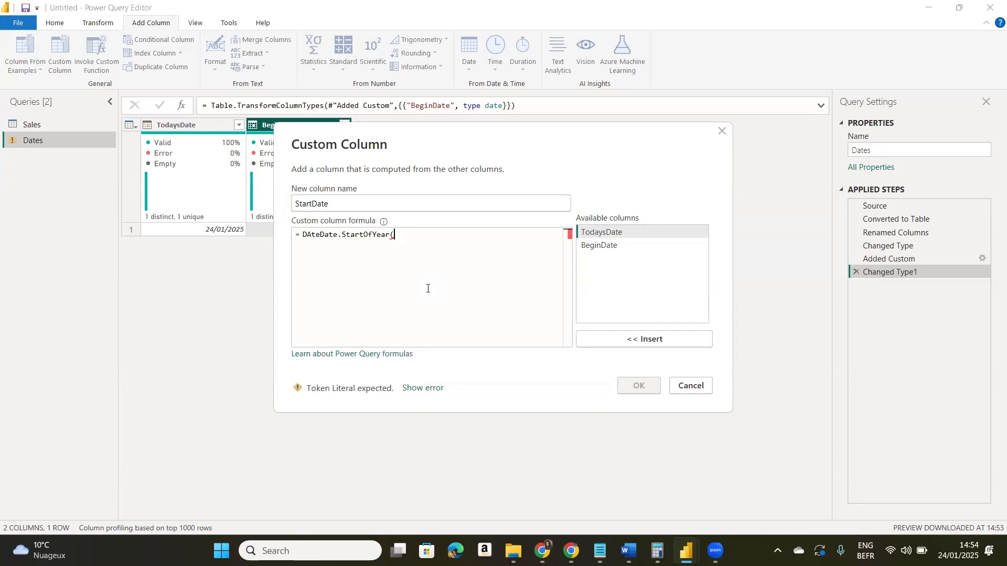
{"action": "mouse_move", "coordinate": [600, 551]}
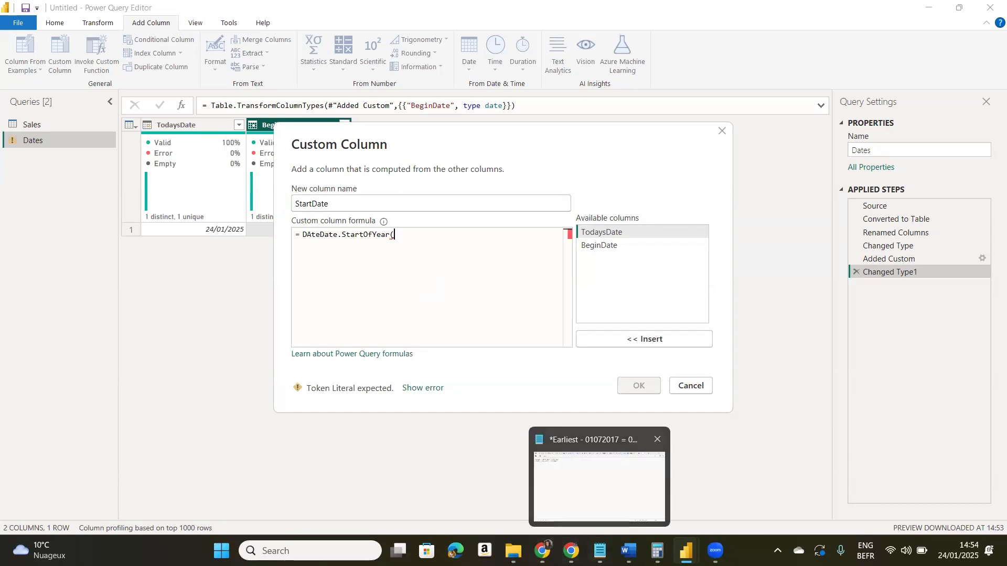
{"action": "left_click", "coordinate": [599, 485]}
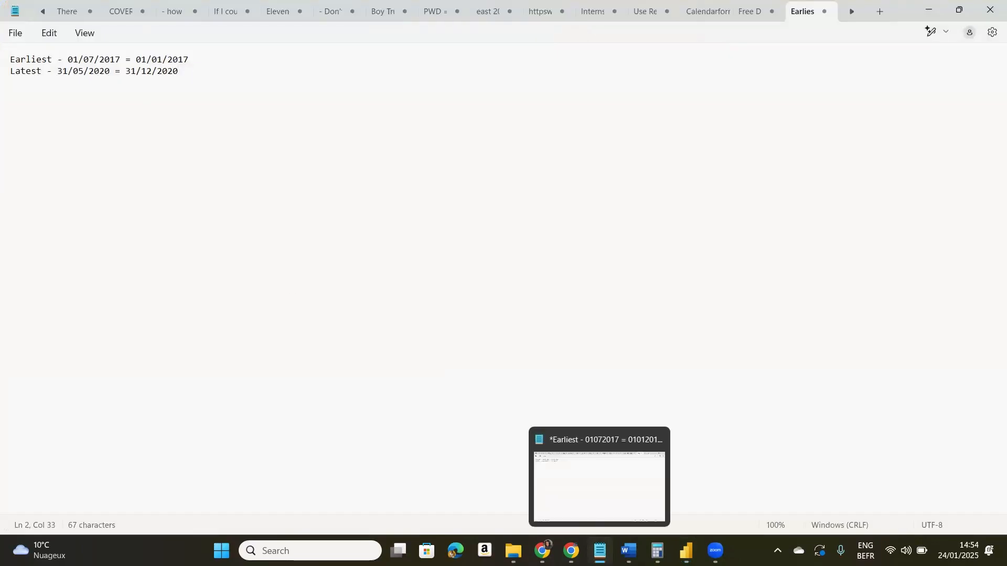
{"action": "mouse_move", "coordinate": [619, 542]}
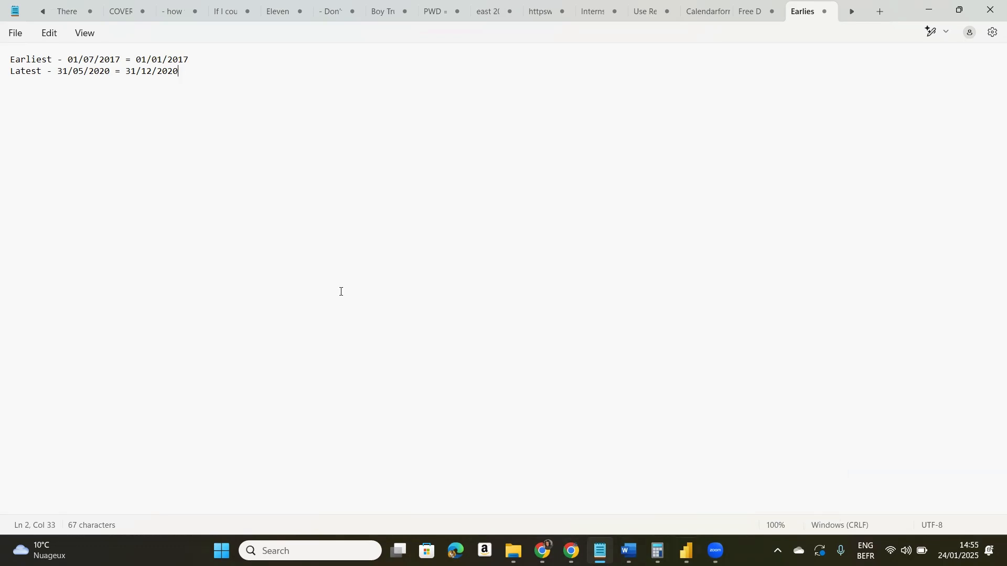
{"action": "key", "text": "alt+Tab"}
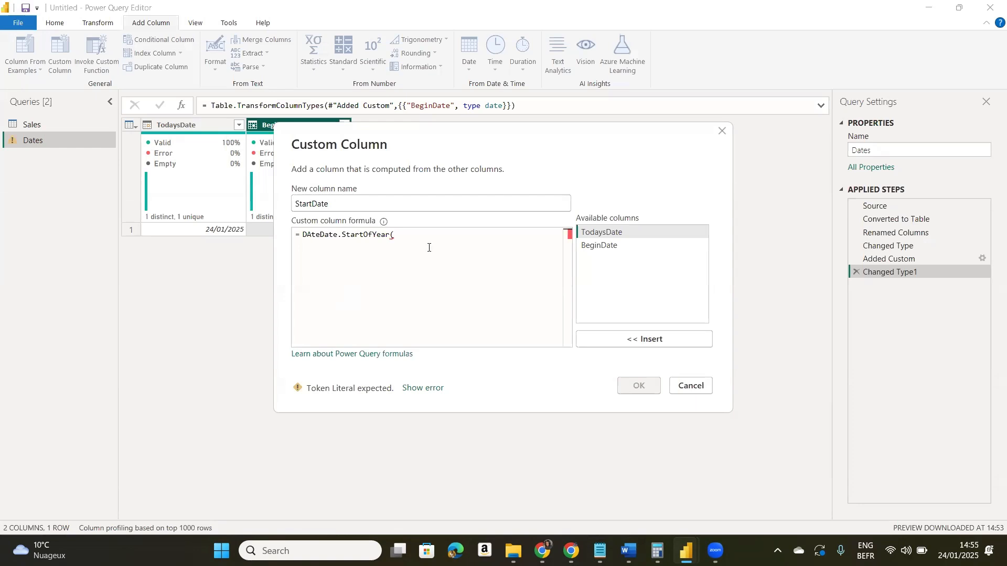
- Complete the StartDate formula as Date.StartOfYear([BeginDate]), removing the duplicated prefix, and add the column
{"action": "type", "text": "begin"}
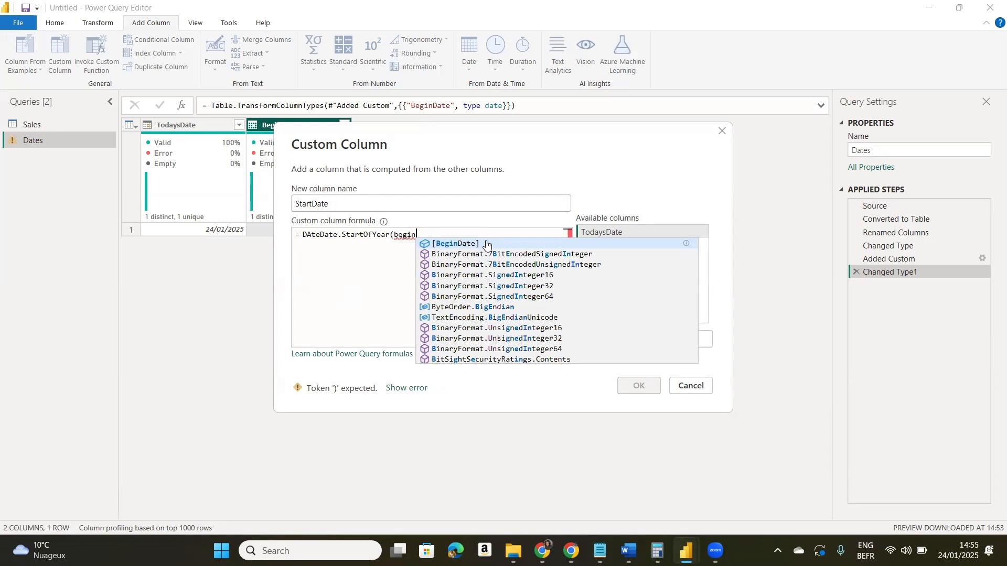
{"action": "left_click", "coordinate": [486, 244]}
{"action": "type", "text": ")"}
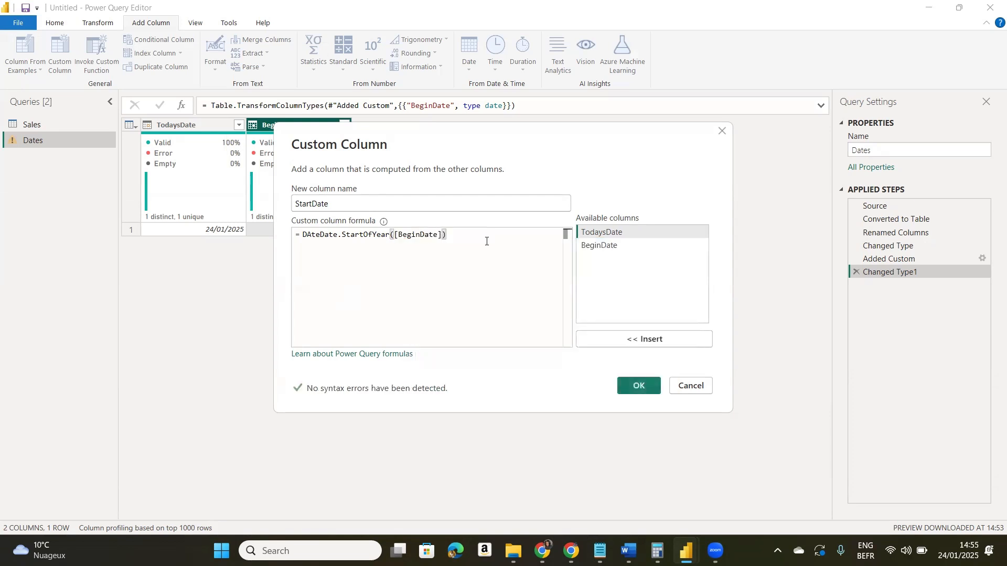
{"action": "left_click", "coordinate": [320, 234]}
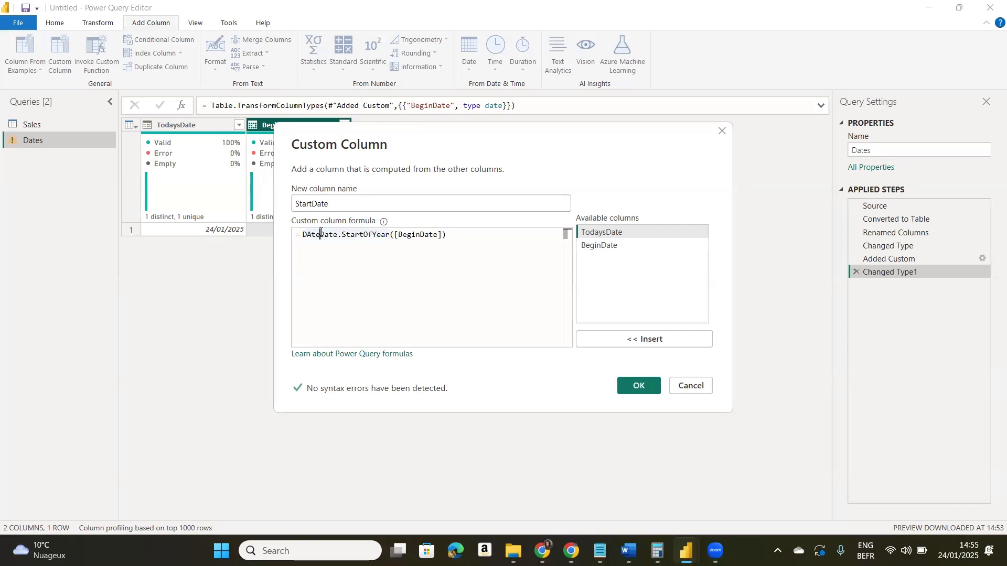
{"action": "key", "text": "BackSpace"}
{"action": "key", "text": "BackSpace"}
{"action": "key", "text": "BackSpace"}
{"action": "key", "text": "BackSpace"}
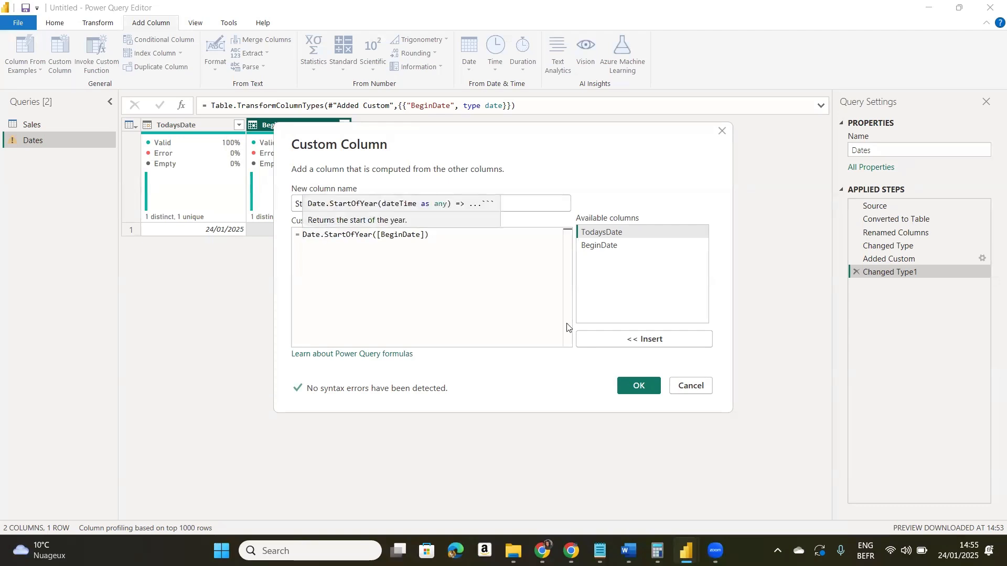
{"action": "left_click", "coordinate": [630, 385]}
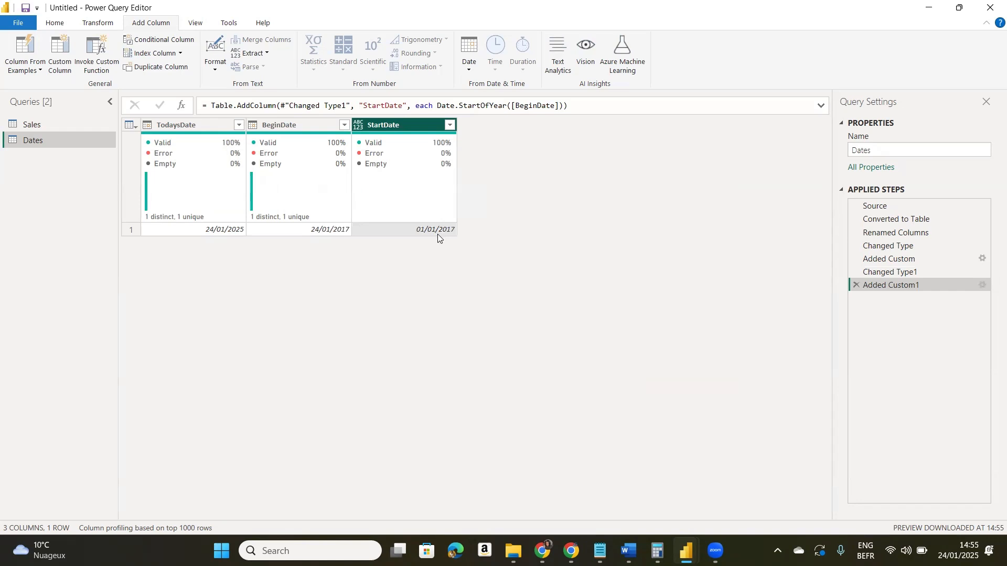
- Set the StartDate column's data type to Date, then review the required end date in the Notepad notes and return to Power Query Editor
{"action": "left_click", "coordinate": [358, 128]}
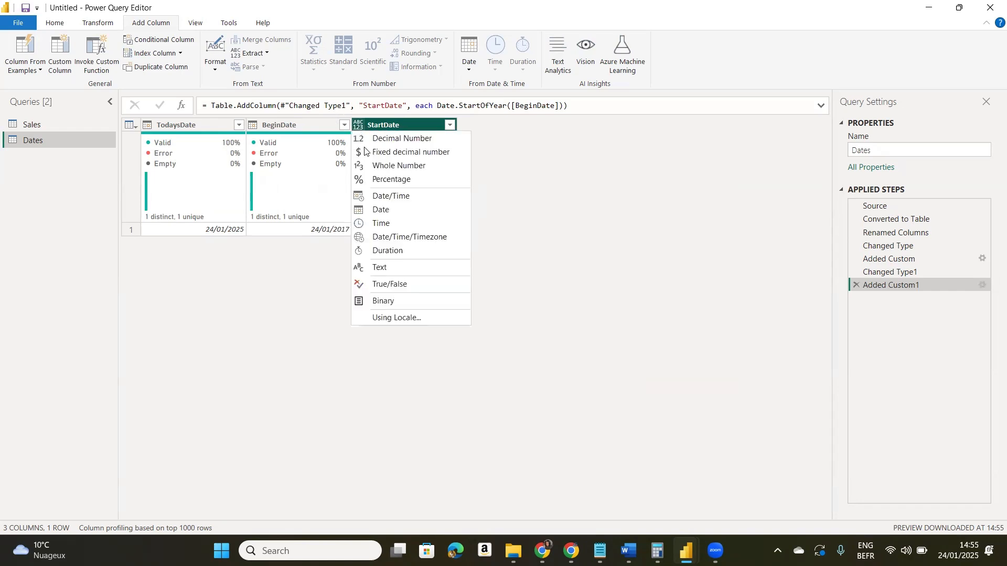
{"action": "left_click", "coordinate": [383, 209]}
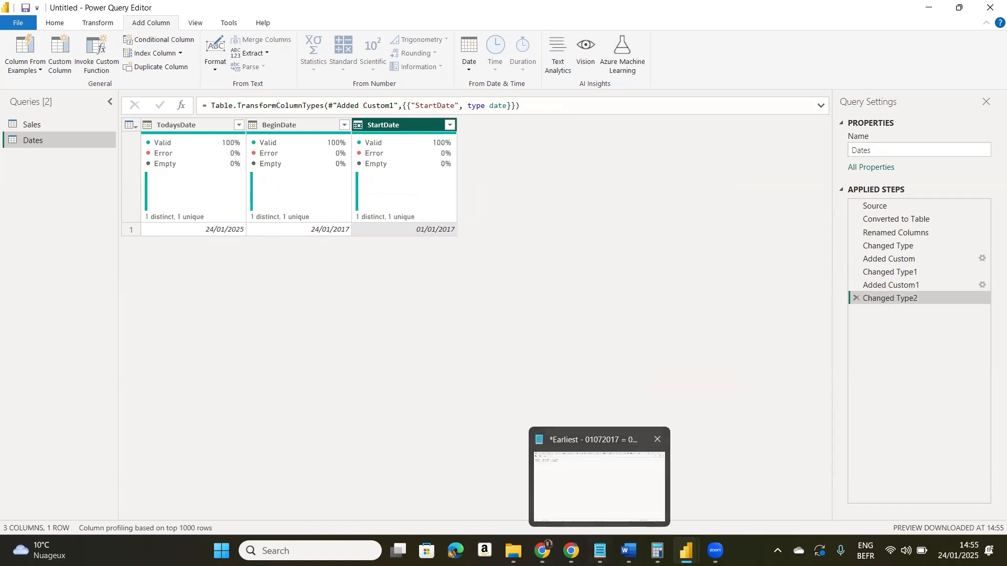
{"action": "left_click", "coordinate": [600, 485]}
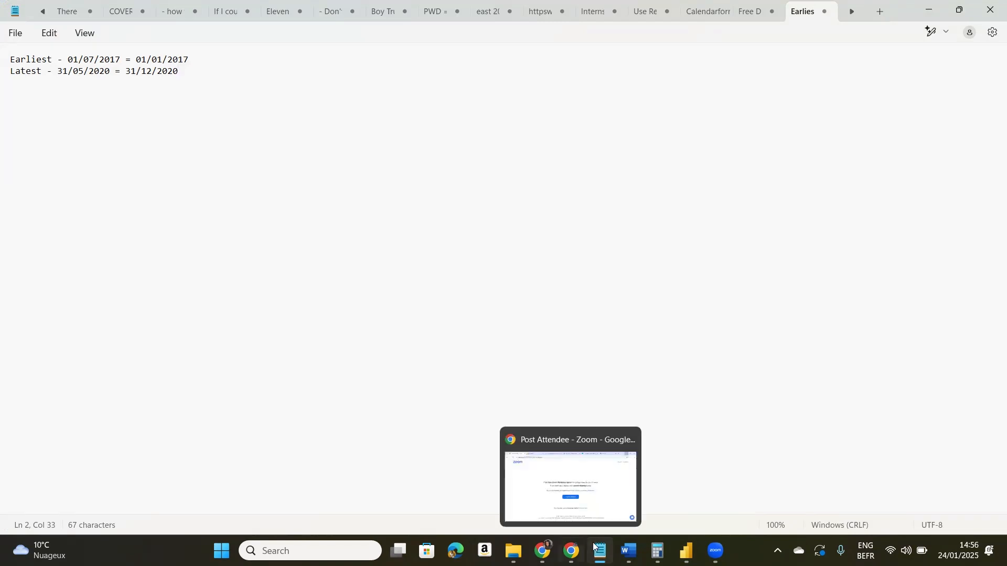
{"action": "mouse_move", "coordinate": [686, 551]}
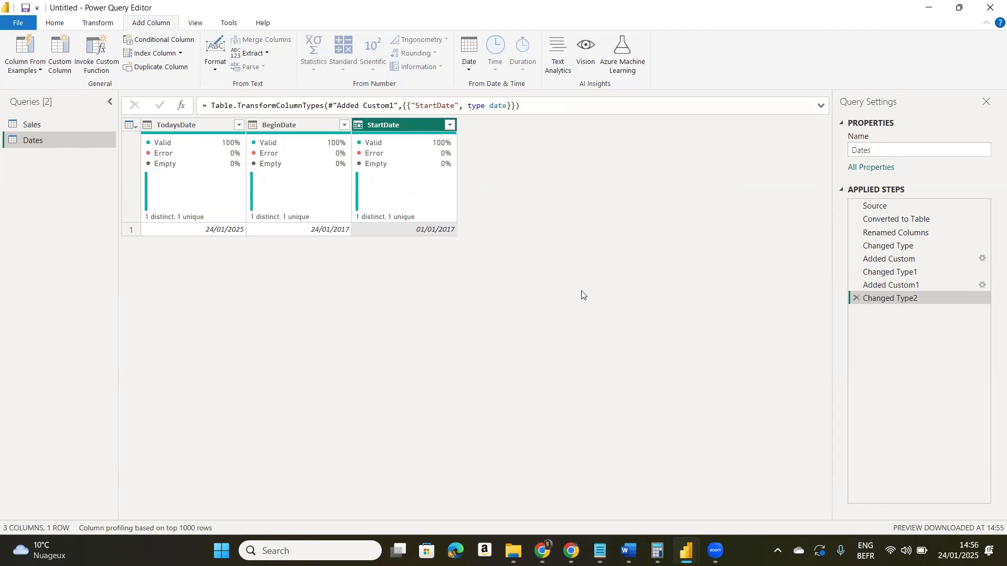
- Start another custom column in the Dates query and name it EndDate
{"action": "left_click", "coordinate": [57, 67]}
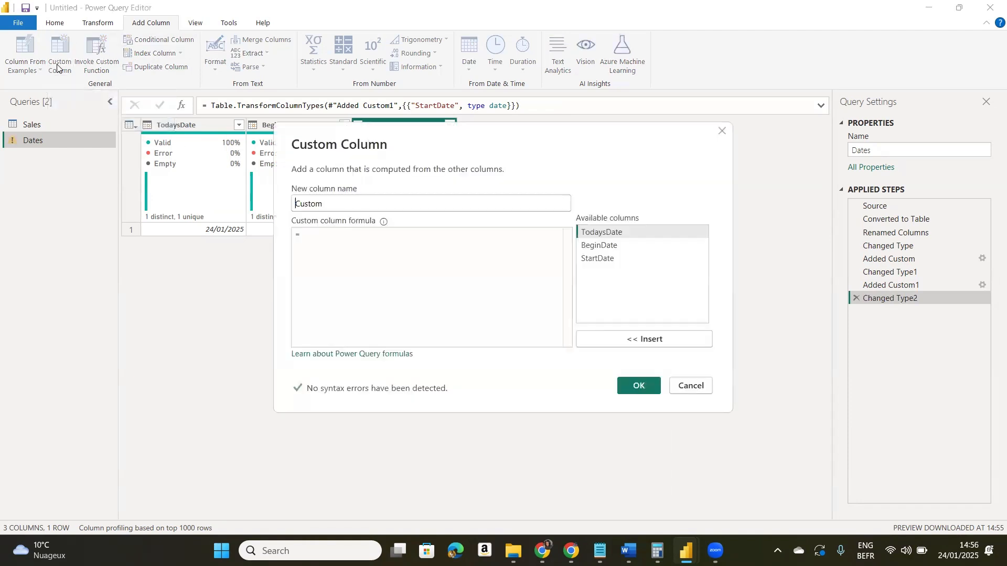
{"action": "left_click", "coordinate": [349, 206]}
{"action": "key", "text": "BackSpace"}
{"action": "key", "text": "BackSpace"}
{"action": "key", "text": "BackSpace"}
{"action": "key", "text": "BackSpace"}
{"action": "key", "text": "BackSpace"}
{"action": "key", "text": "BackSpace"}
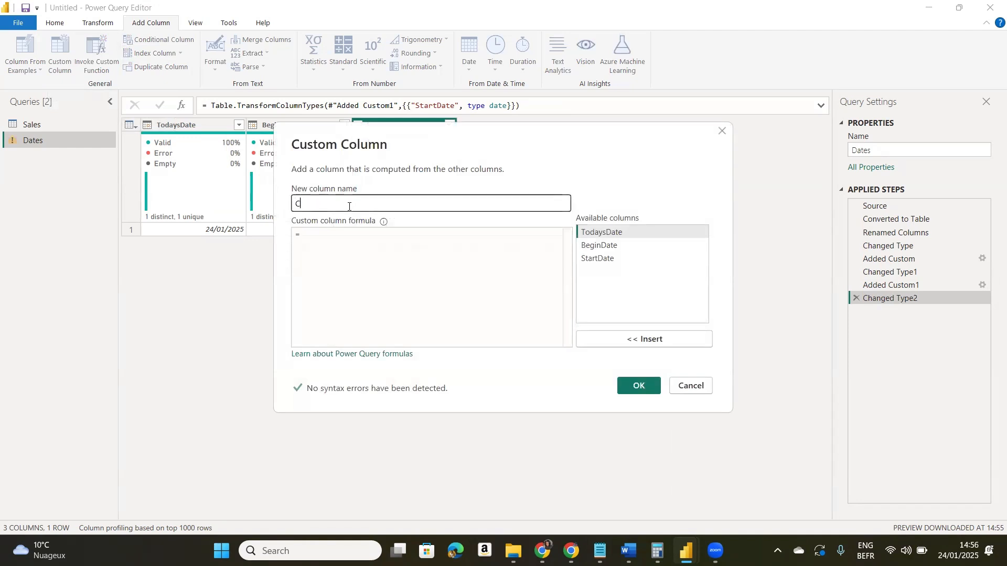
{"action": "type", "text": "EndDate"}
- Begin the EndDate formula with the Date.EndOfYear function, removing the duplicated Date prefix
{"action": "left_click", "coordinate": [351, 234]}
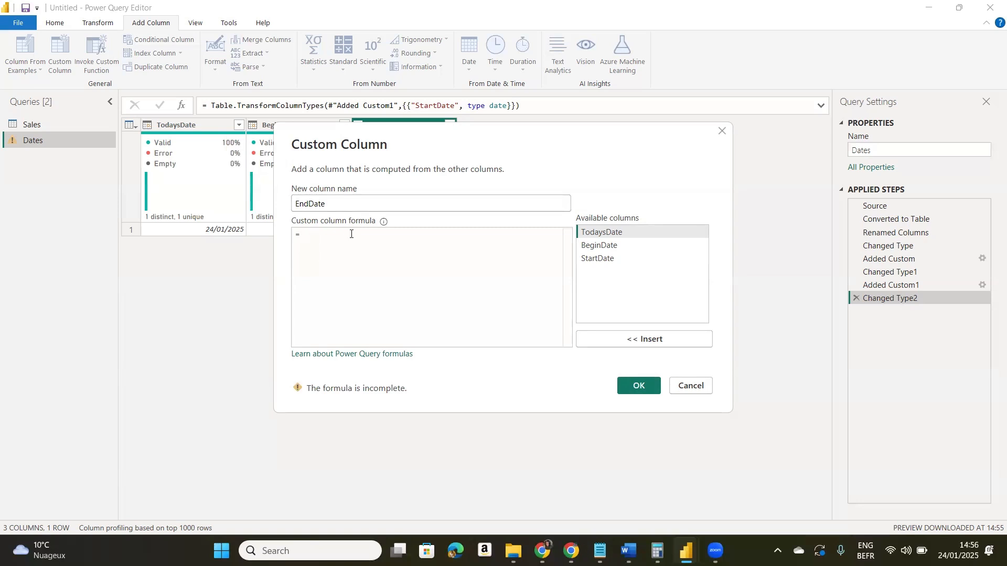
{"action": "type", "text": "Date"}
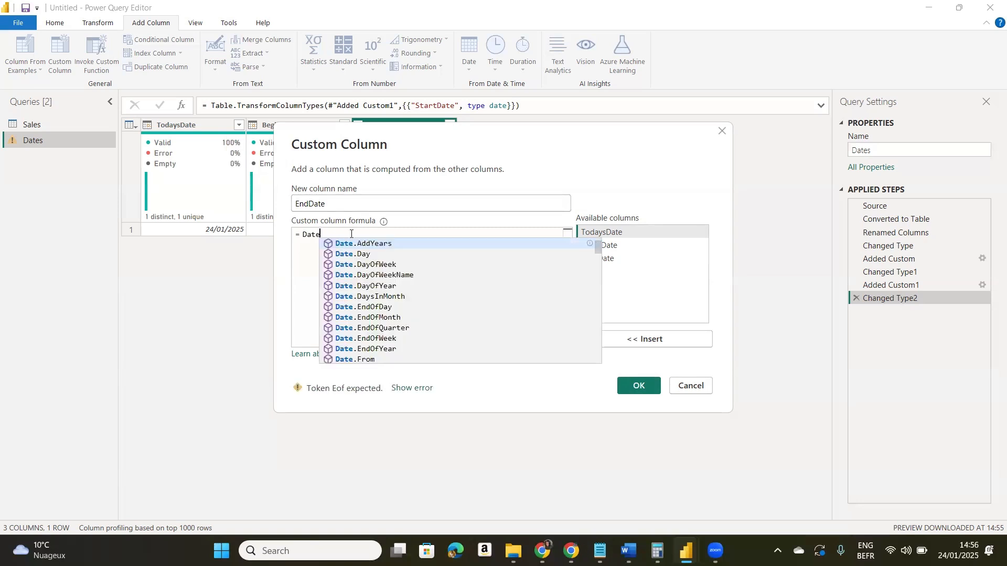
{"action": "type", "text": ".End"}
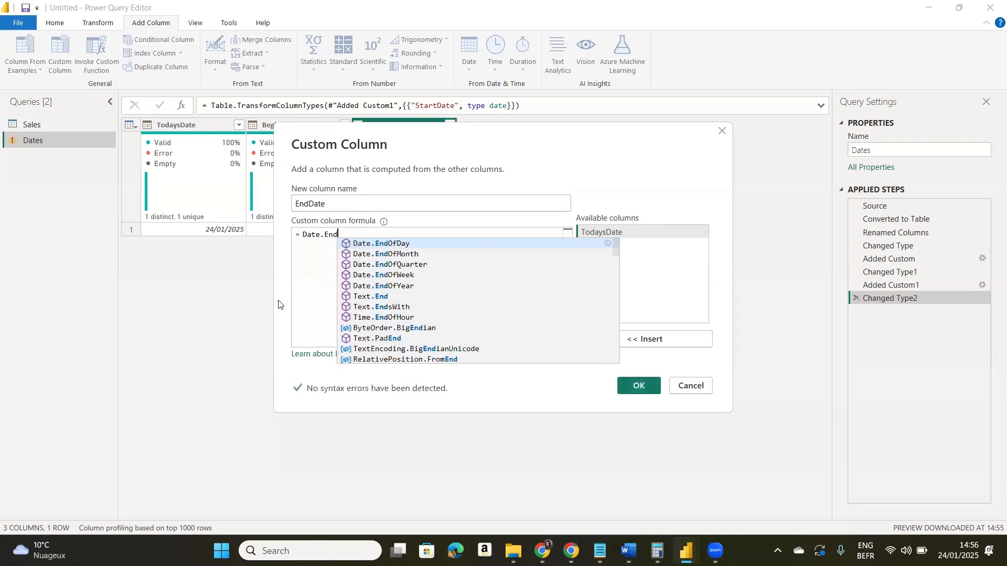
{"action": "left_click", "coordinate": [409, 286]}
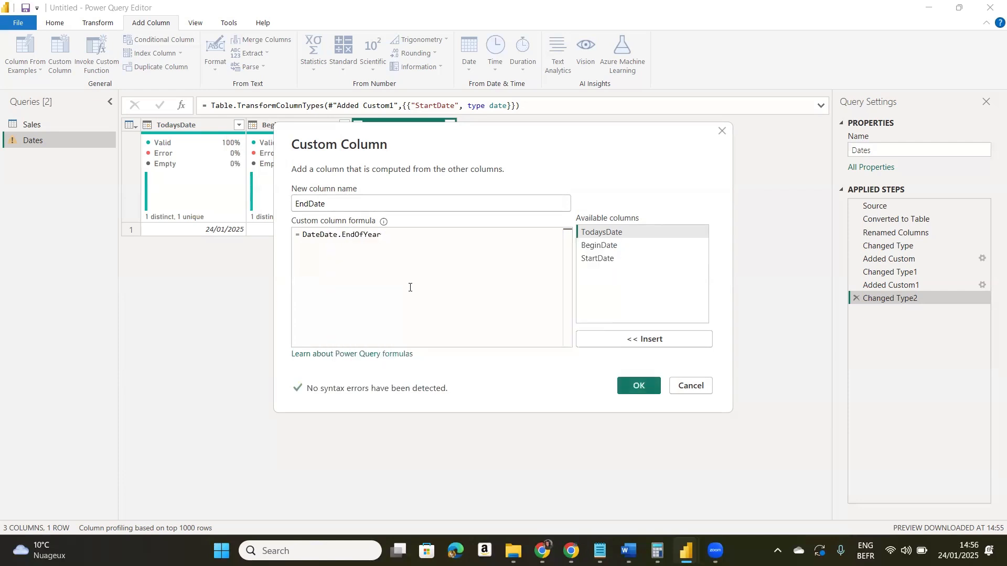
{"action": "left_click", "coordinate": [320, 235]}
{"action": "key", "text": "BackSpace"}
{"action": "key", "text": "BackSpace"}
{"action": "key", "text": "BackSpace"}
{"action": "key", "text": "BackSpace"}
- Complete the EndDate formula with ([BeginDate]) as the Date.EndOfYear argument and add the column
{"action": "left_click", "coordinate": [365, 235]}
{"action": "type", "text": "("}
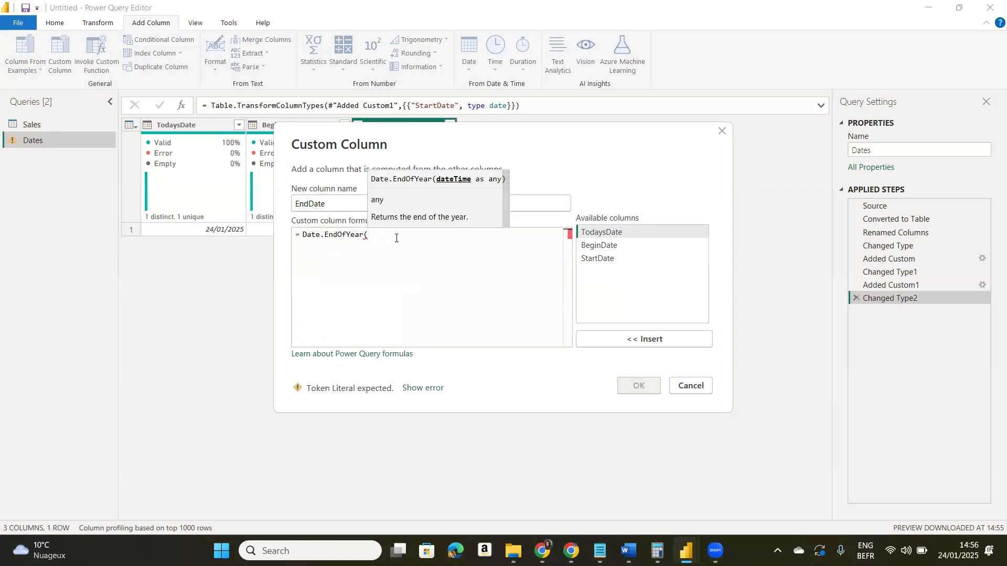
{"action": "type", "text": "Begi"}
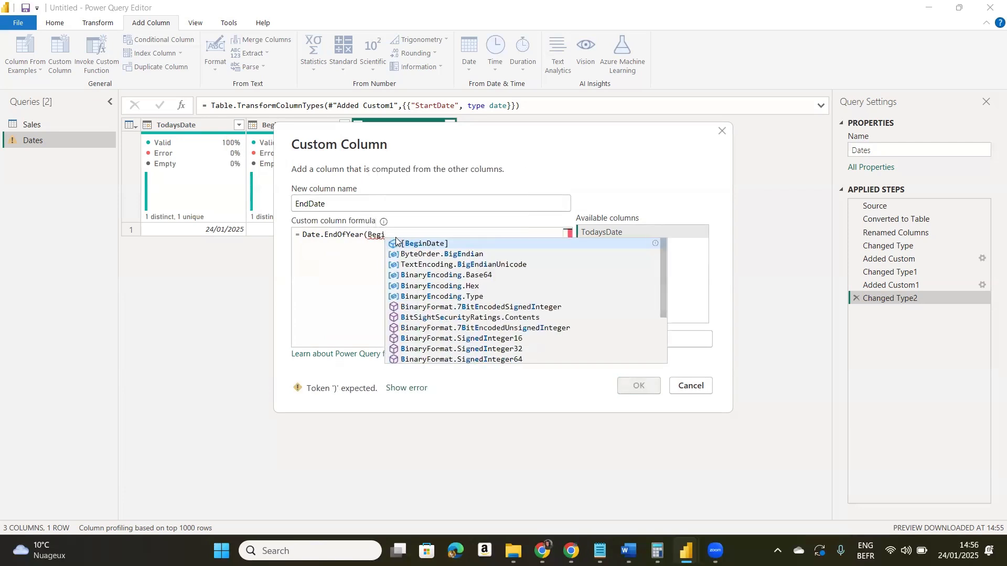
{"action": "left_click", "coordinate": [427, 245]}
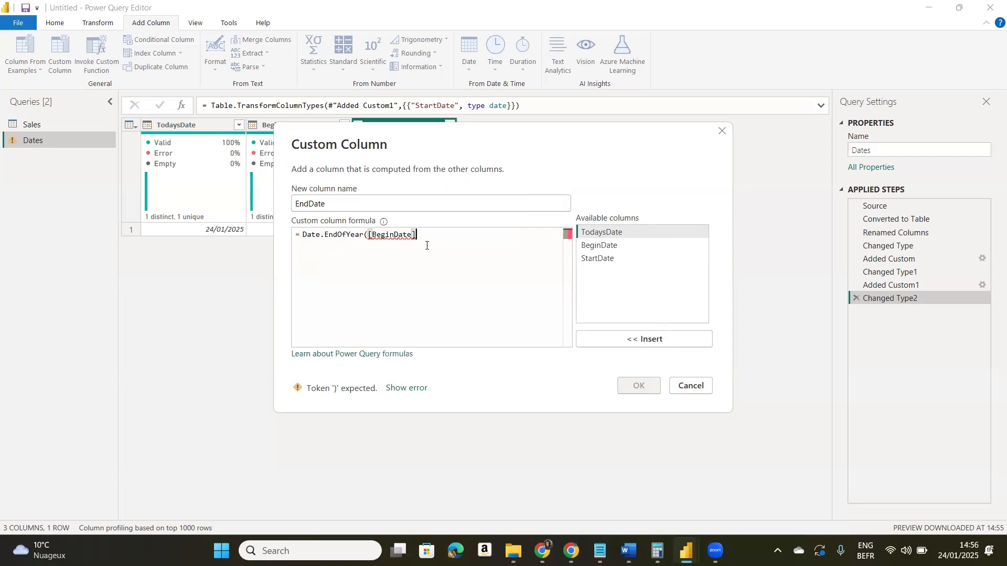
{"action": "type", "text": ")"}
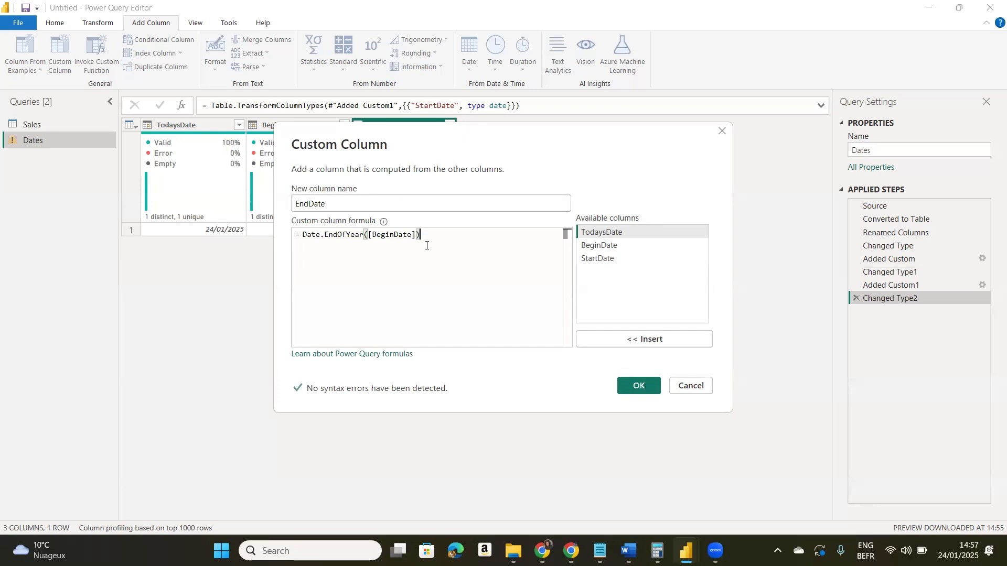
{"action": "left_click", "coordinate": [632, 387]}
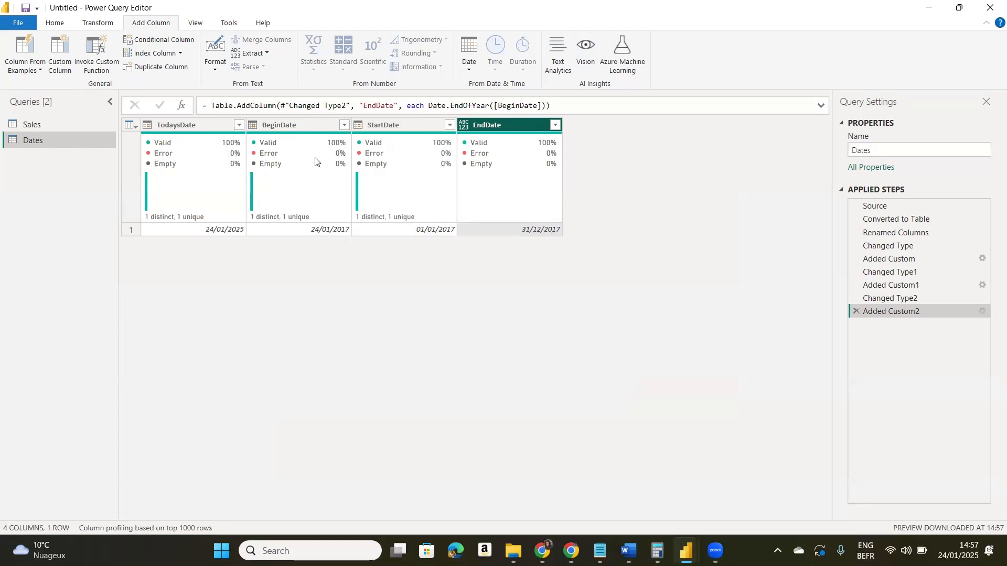
- Expand the formula bar and wrap the EndDate column's Date.EndOfYear([BeginDate]) expression in a Date.AddYears function
{"action": "mouse_move", "coordinate": [298, 172]}
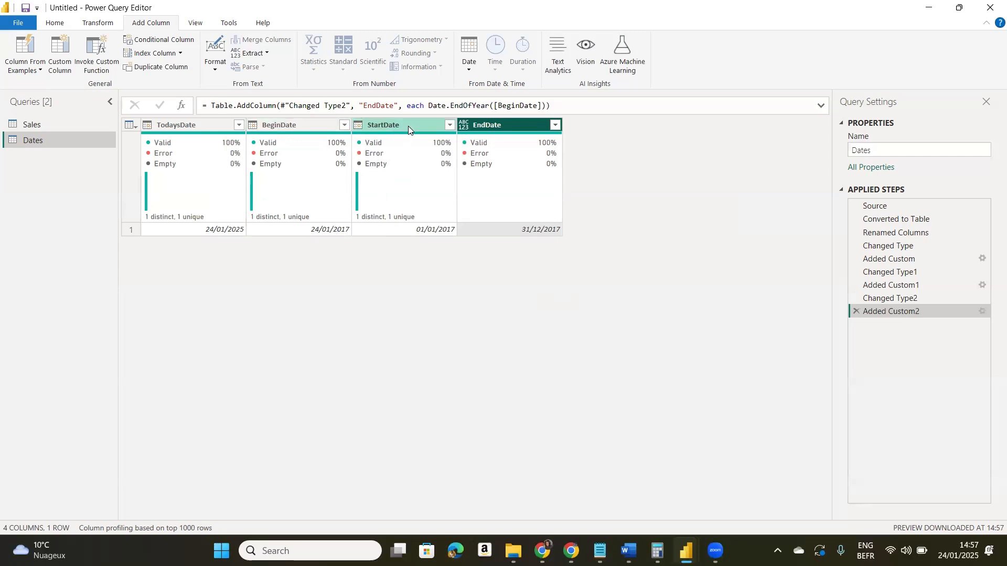
{"action": "mouse_move", "coordinate": [483, 131]}
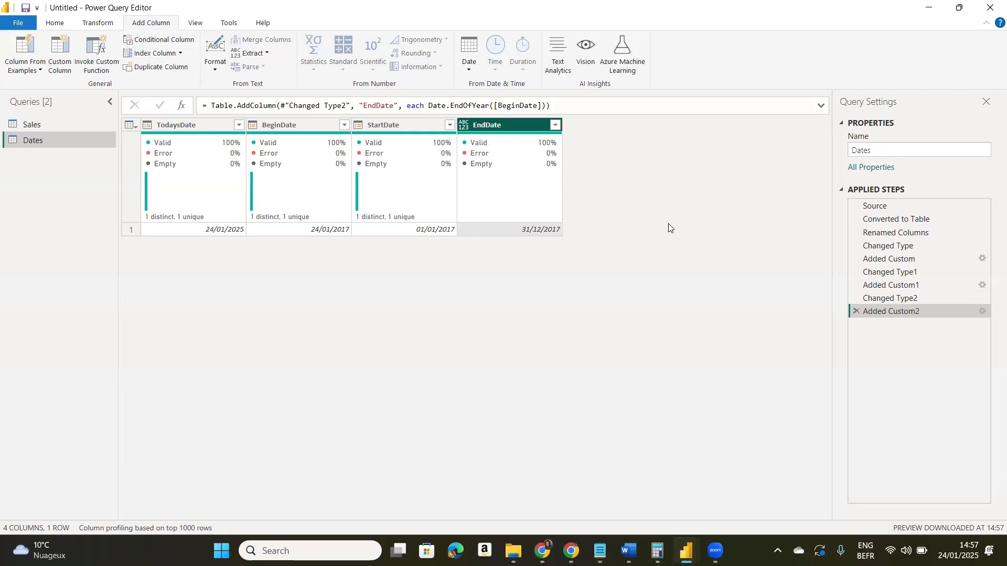
{"action": "left_click", "coordinate": [821, 107]}
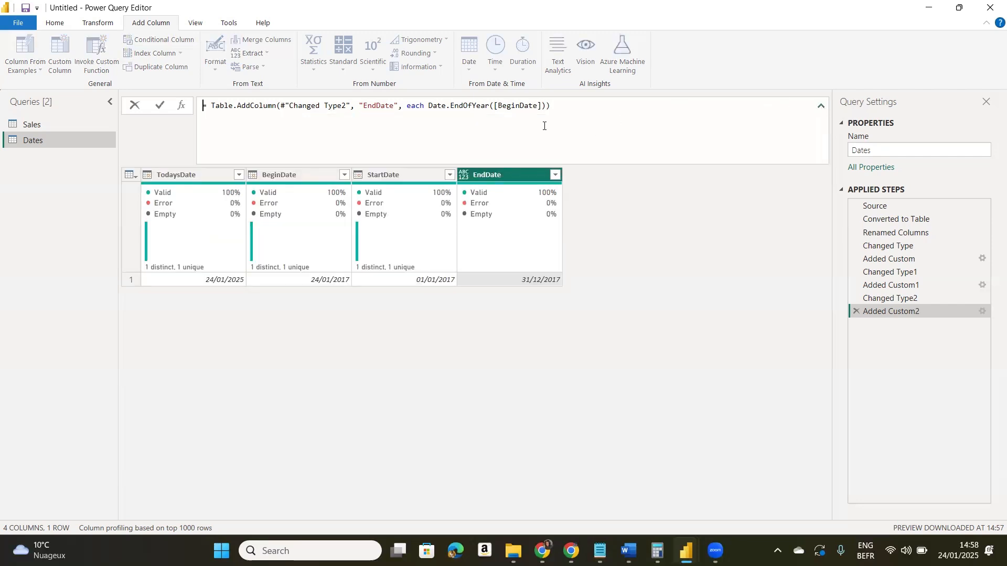
{"action": "left_click", "coordinate": [429, 105]}
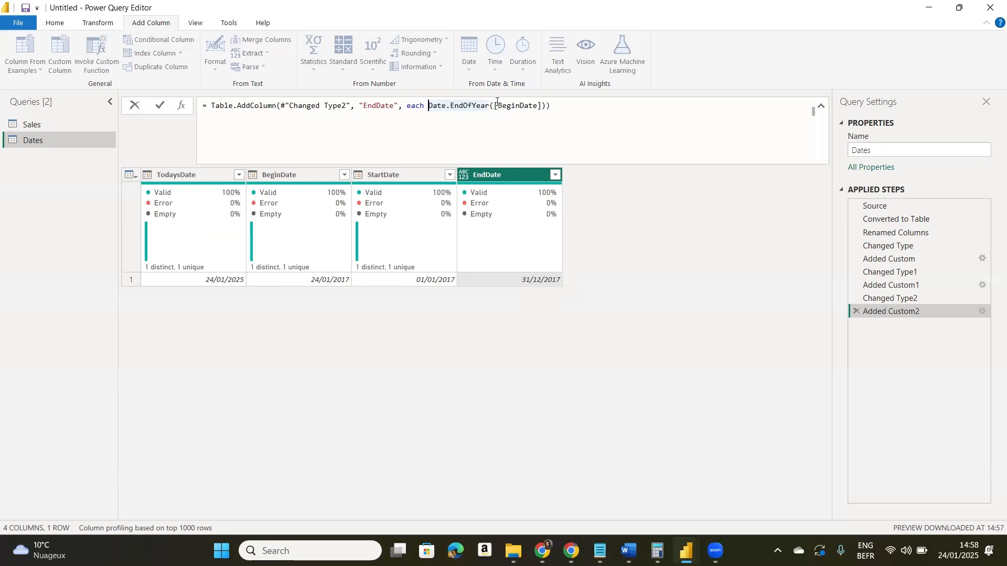
{"action": "type", "text": "("}
{"action": "key", "text": "Left"}
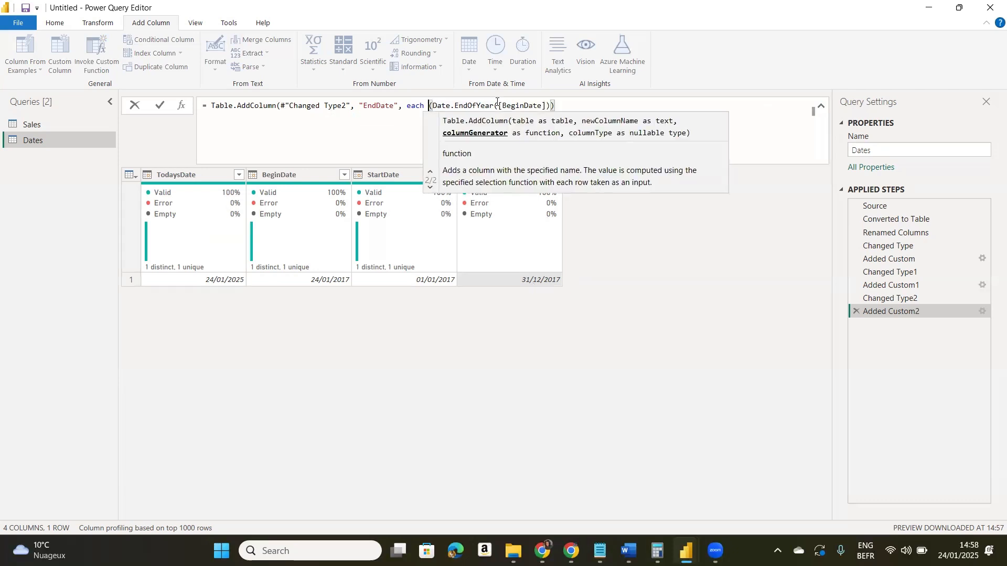
{"action": "type", "text": "Date"}
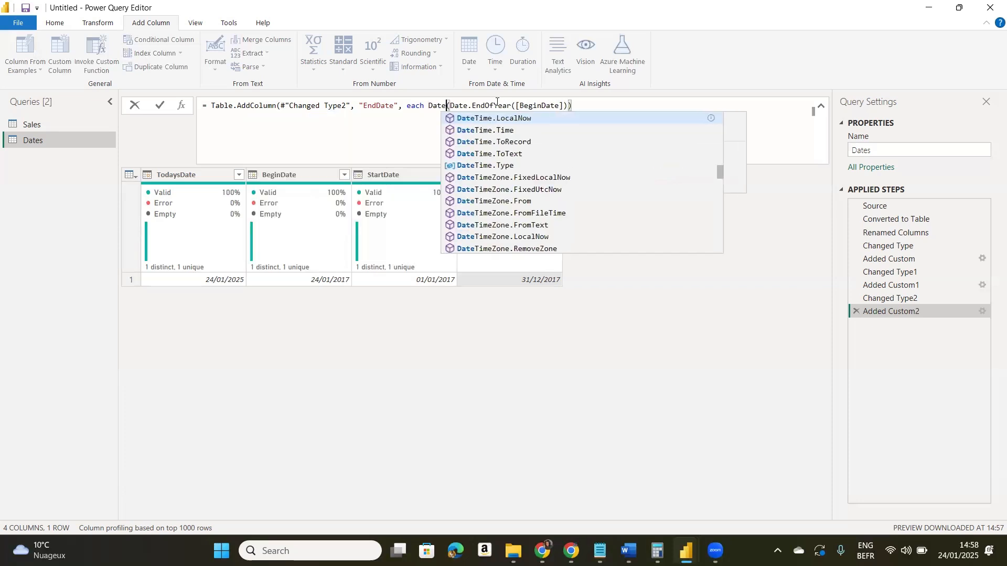
{"action": "type", "text": ".Add"}
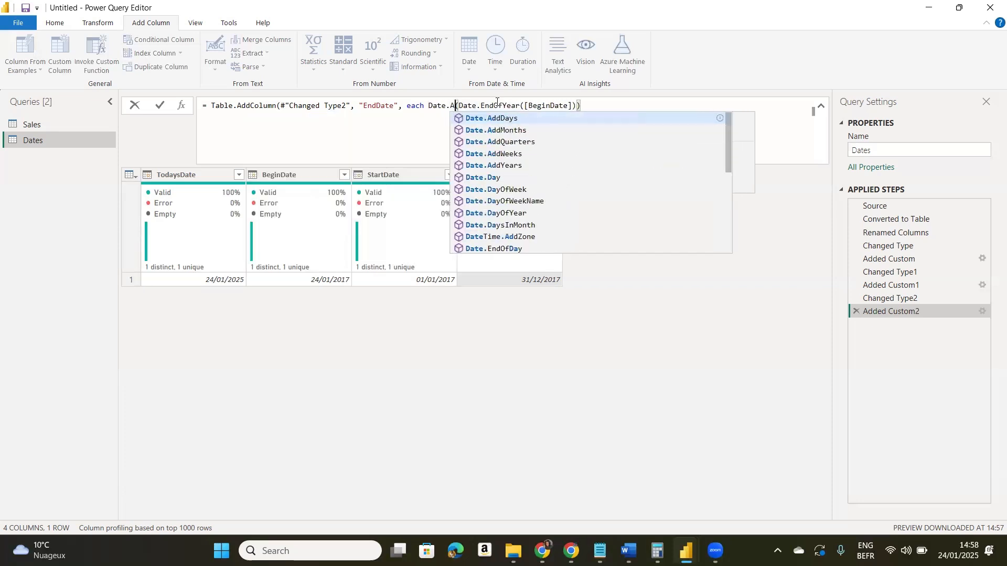
{"action": "left_click", "coordinate": [506, 165]}
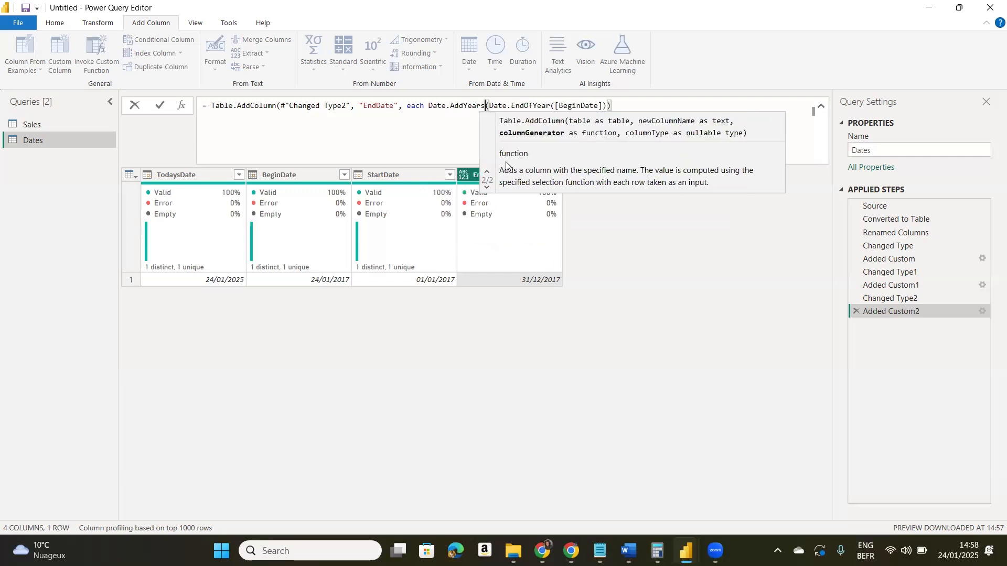
- Complete the Date.AddYears call with +3 as the number of years and commit the EndDate formula
{"action": "left_click", "coordinate": [623, 103]}
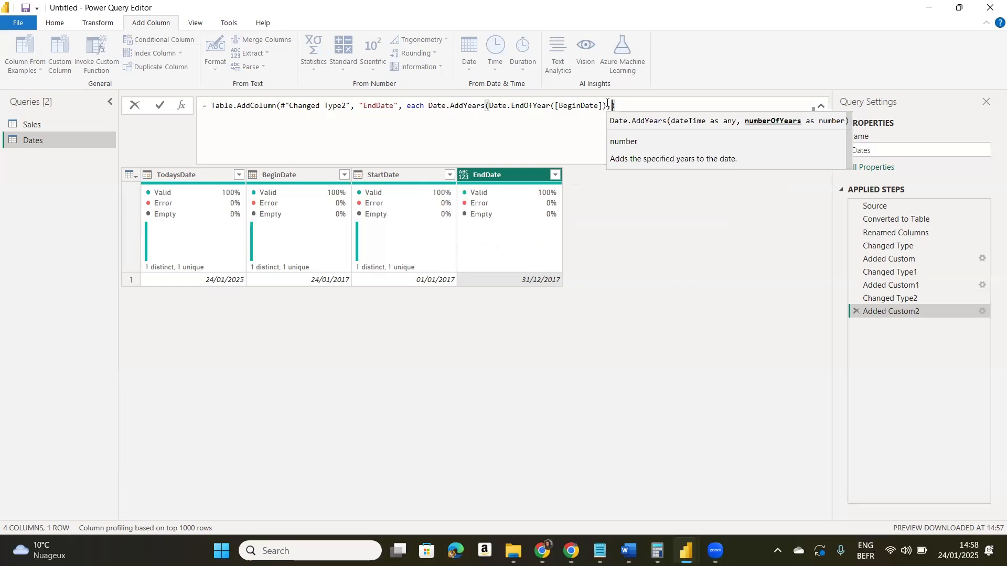
{"action": "type", "text": "+3"}
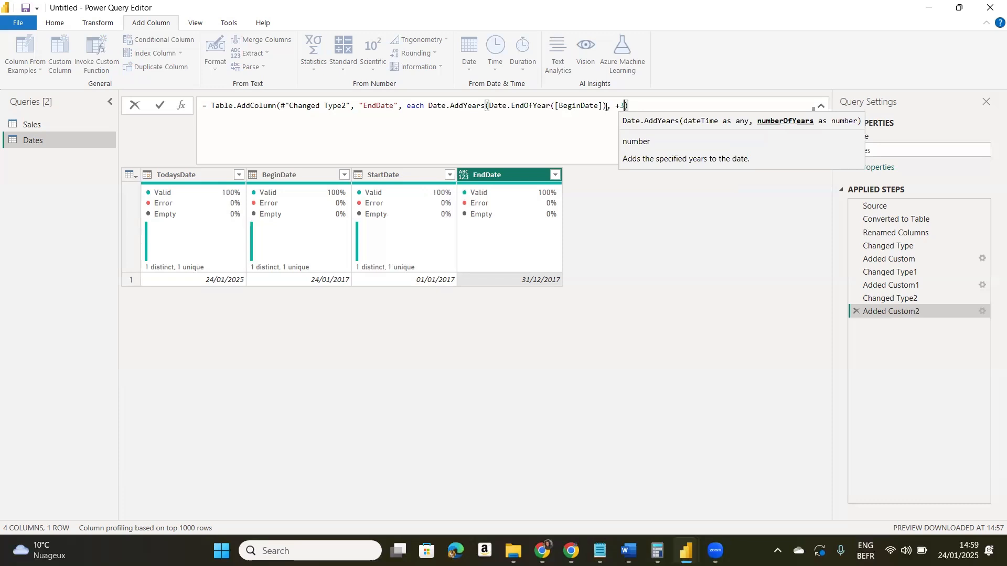
{"action": "left_click", "coordinate": [641, 105]}
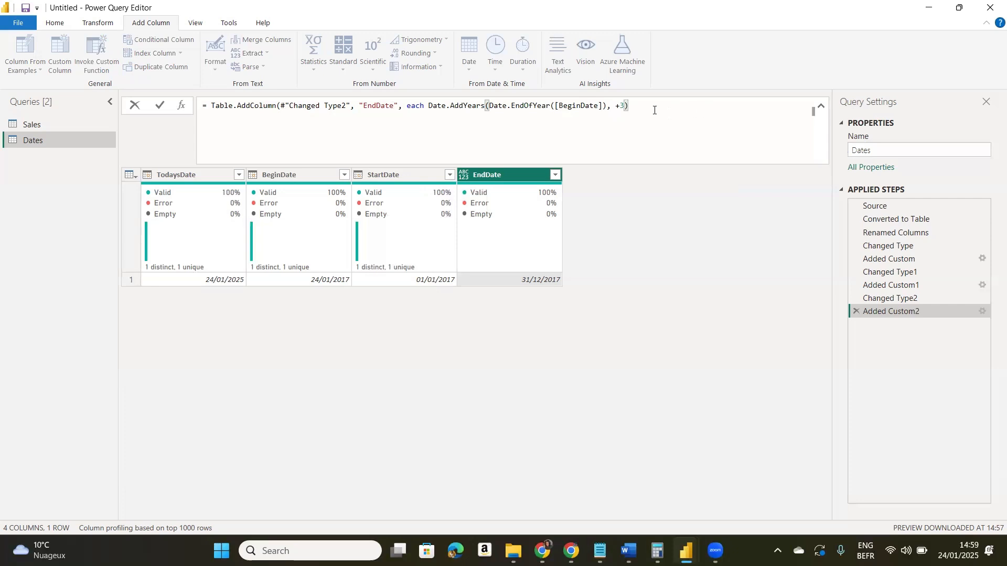
{"action": "type", "text": ")"}
{"action": "left_click", "coordinate": [160, 109]}
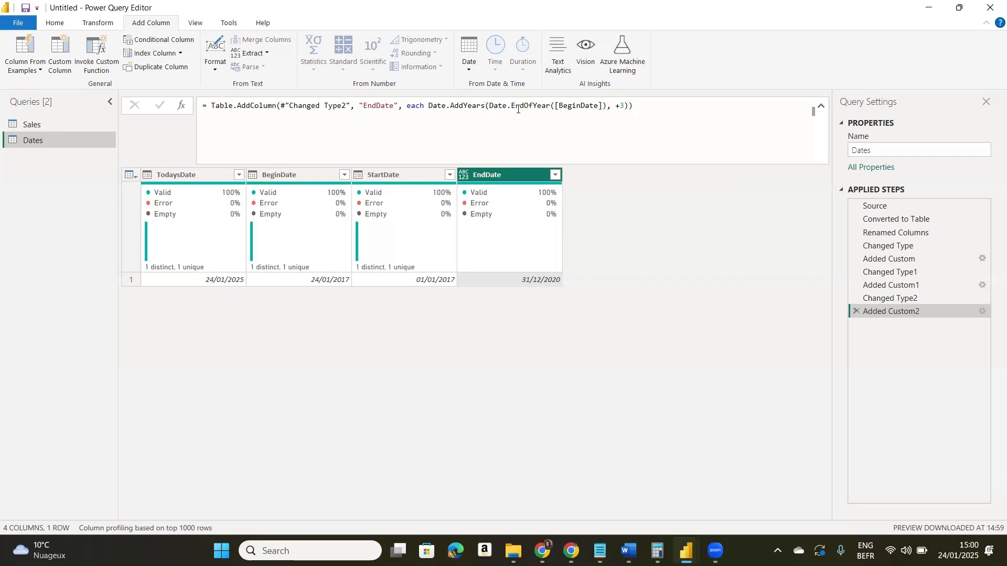
- Collapse the formula bar and set the EndDate column's data type to Date
{"action": "left_click", "coordinate": [605, 106]}
{"action": "type", "text": ")"}
{"action": "left_click", "coordinate": [489, 104]}
{"action": "left_click", "coordinate": [821, 107]}
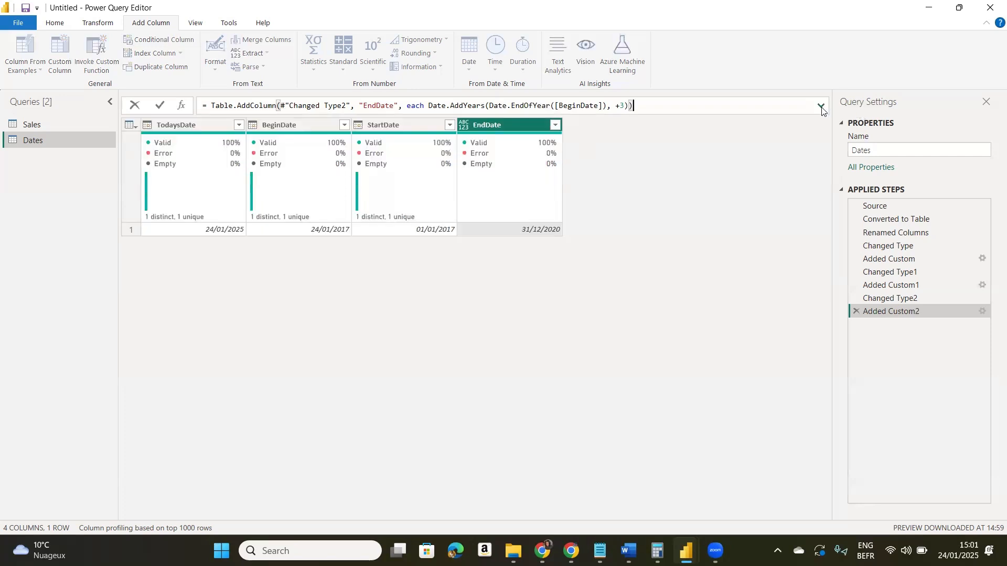
{"action": "left_click", "coordinate": [461, 128]}
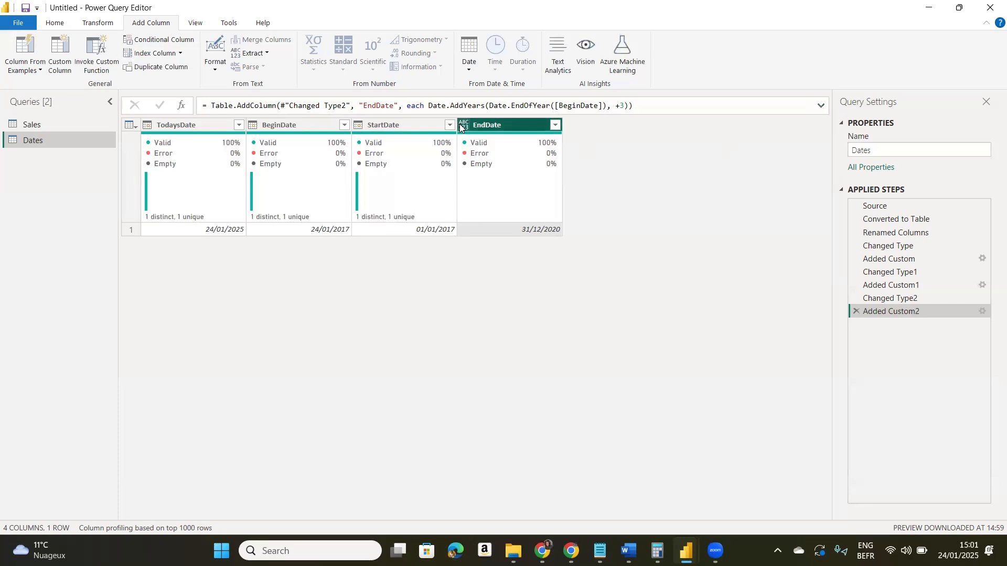
{"action": "left_click", "coordinate": [462, 127]}
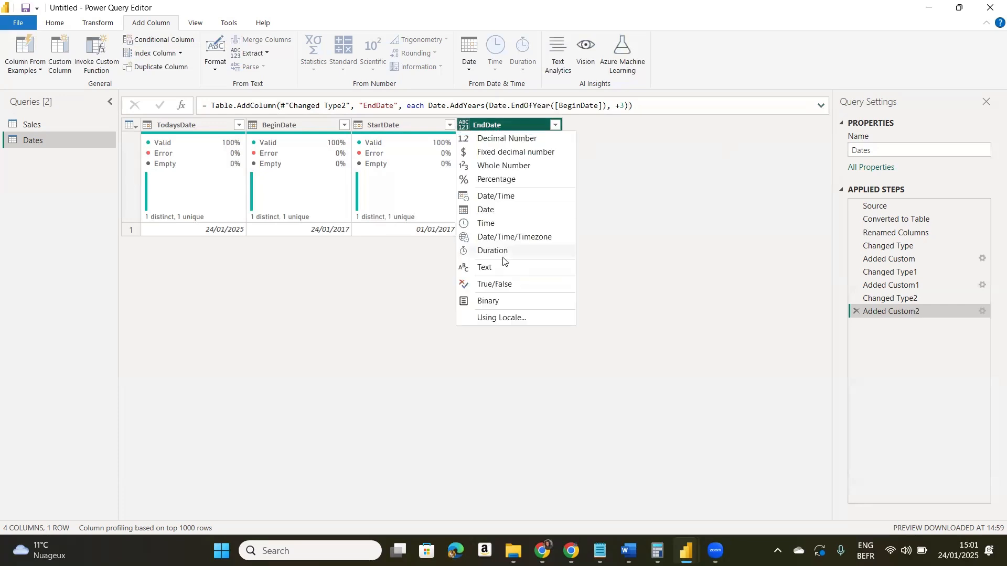
{"action": "left_click", "coordinate": [491, 209]}
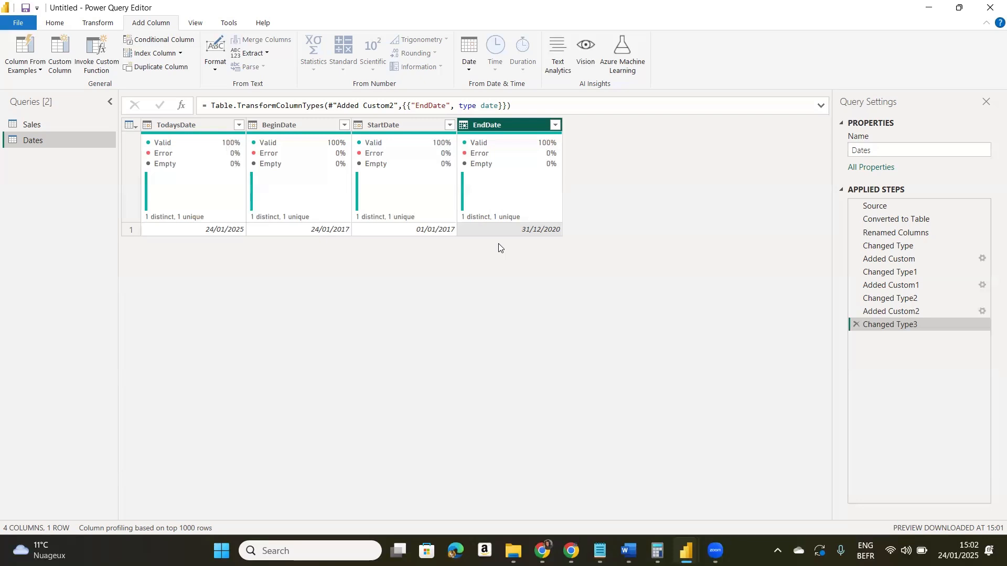
- Start another custom column in the Dates query and name it Date
{"action": "left_click", "coordinate": [68, 60]}
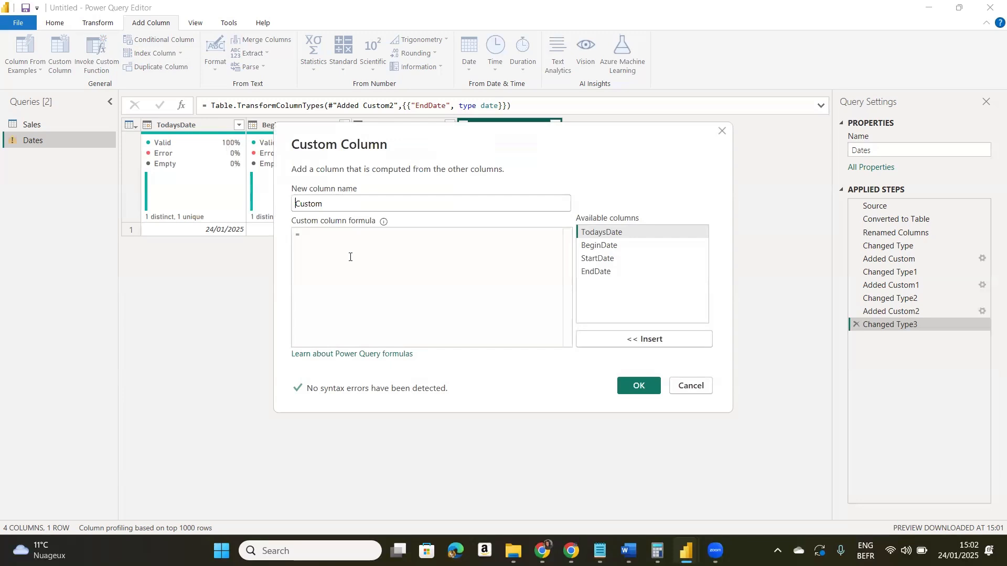
{"action": "type", "text": "Date"}
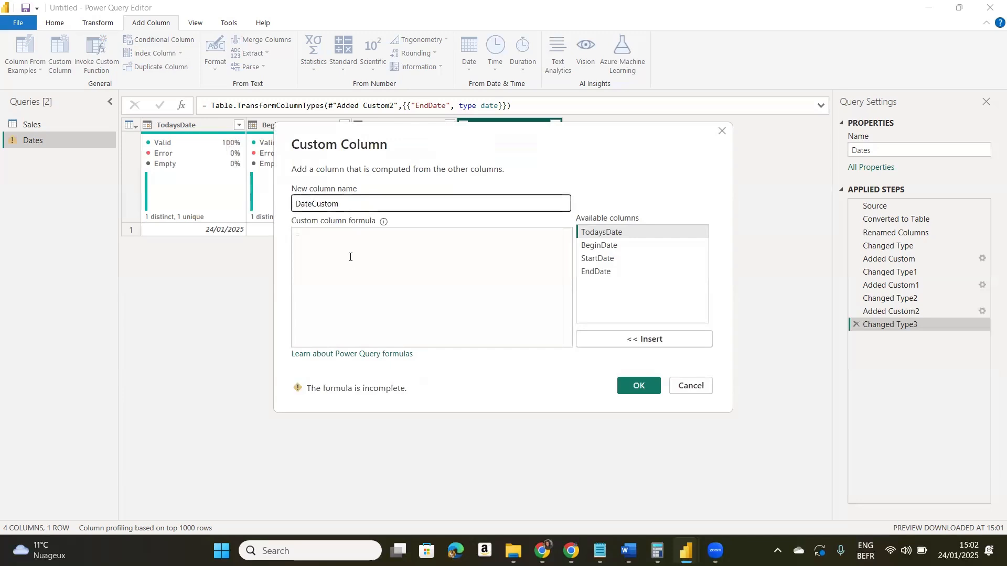
{"action": "key", "text": "Right"}
{"action": "key", "text": "Right"}
{"action": "key", "text": "Right"}
{"action": "key", "text": "Right"}
{"action": "key", "text": "Right"}
{"action": "key", "text": "Right"}
{"action": "key", "text": "BackSpace"}
{"action": "key", "text": "BackSpace"}
{"action": "key", "text": "BackSpace"}
{"action": "key", "text": "BackSpace"}
{"action": "key", "text": "BackSpace"}
{"action": "key", "text": "BackSpace"}
- Begin the Date column formula with curly braces enclosing Number.From([StartDate] as the start of the list
{"action": "left_click", "coordinate": [314, 236]}
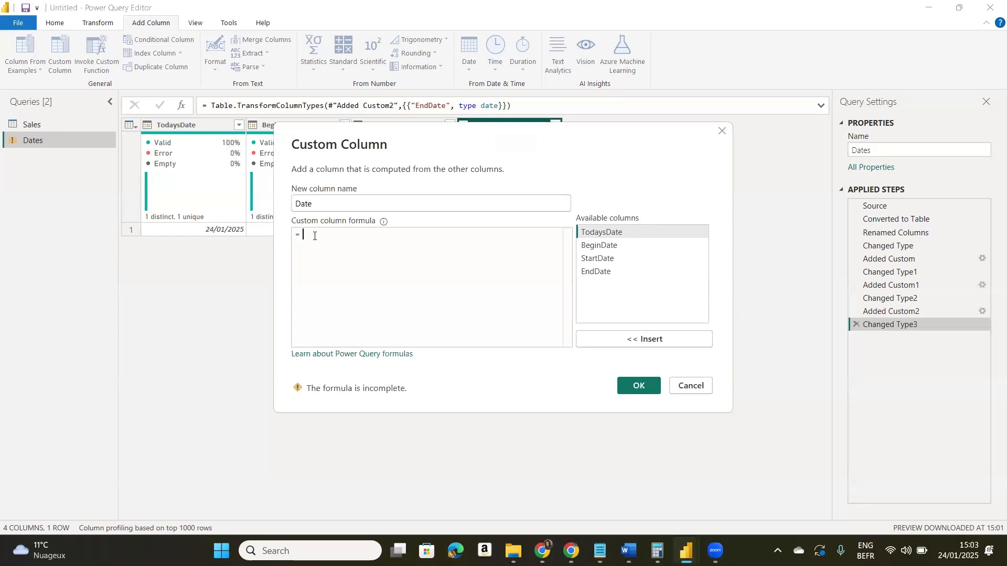
{"action": "type", "text": "{"}
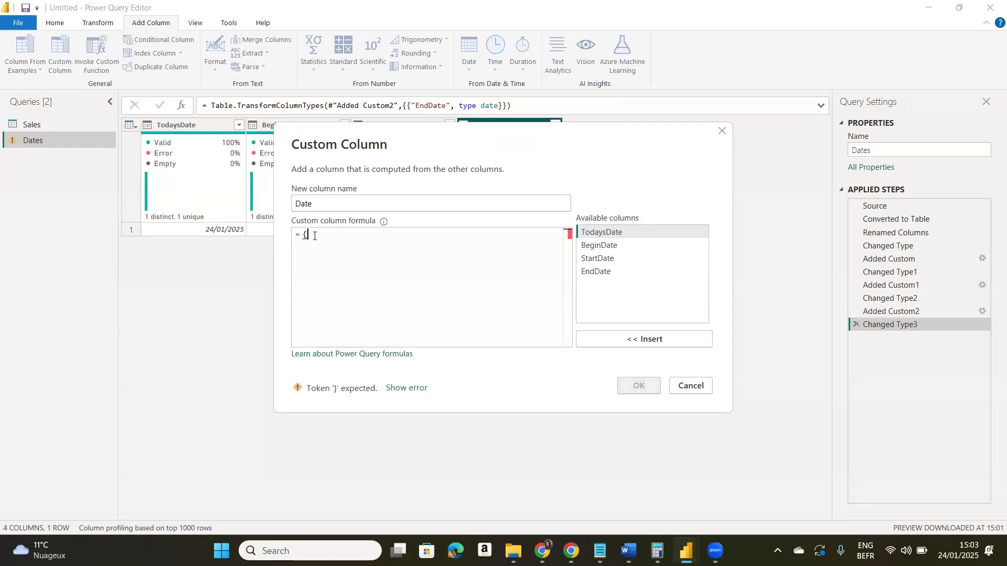
{"action": "type", "text": "}"}
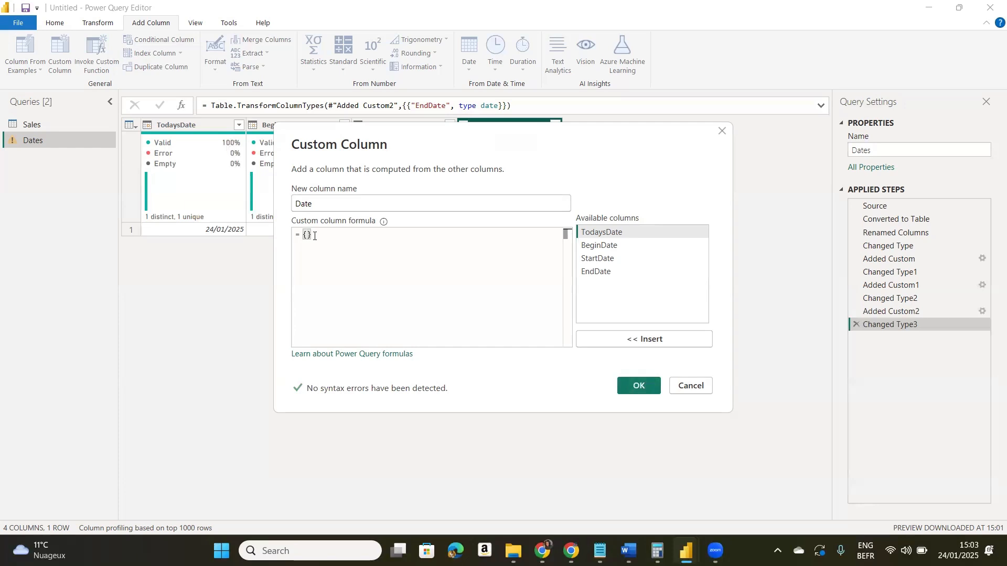
{"action": "key", "text": "Left"}
{"action": "type", "text": "Number"}
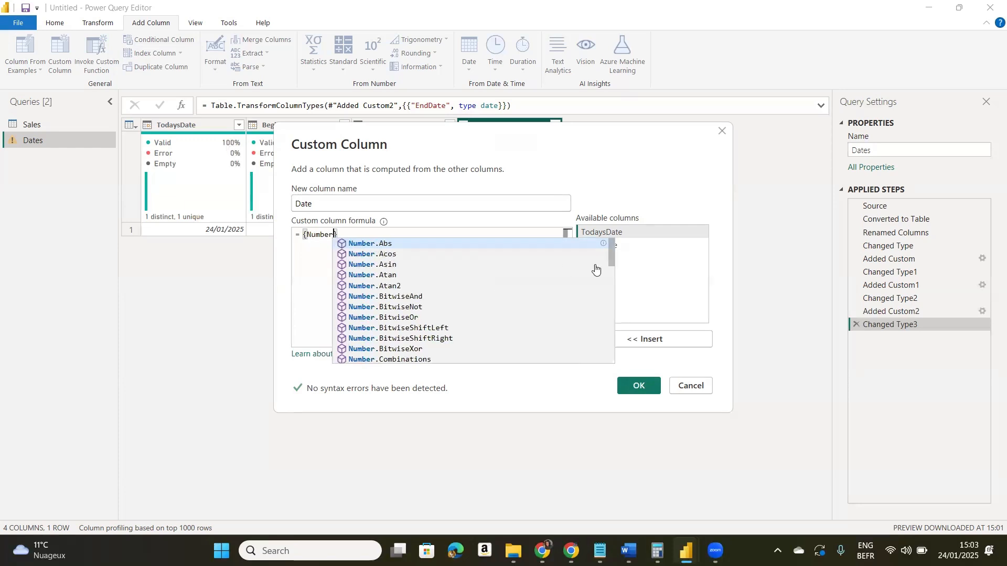
{"action": "left_click_drag", "start_coordinate": [611, 256], "coordinate": [610, 337]}
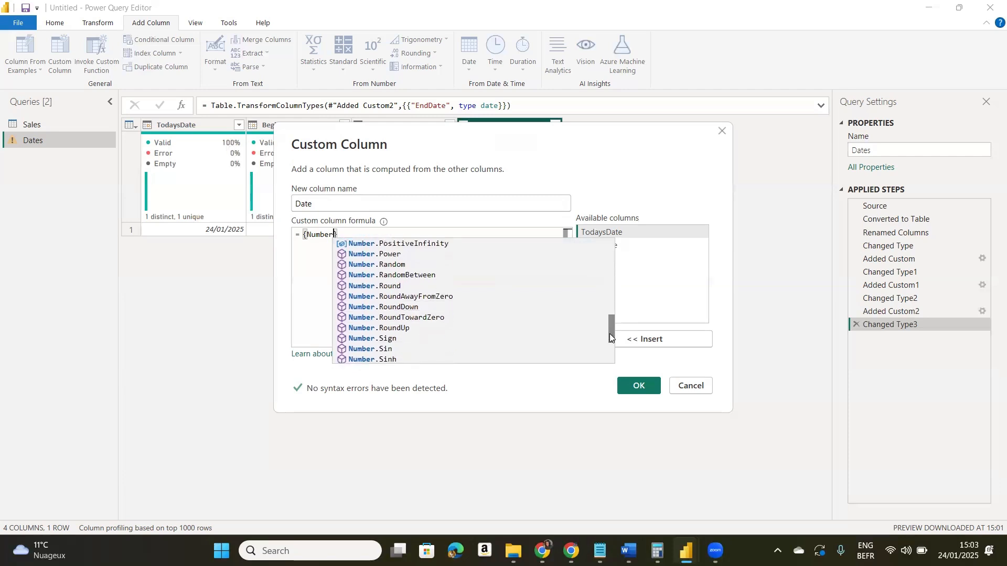
{"action": "type", "text": ".f"}
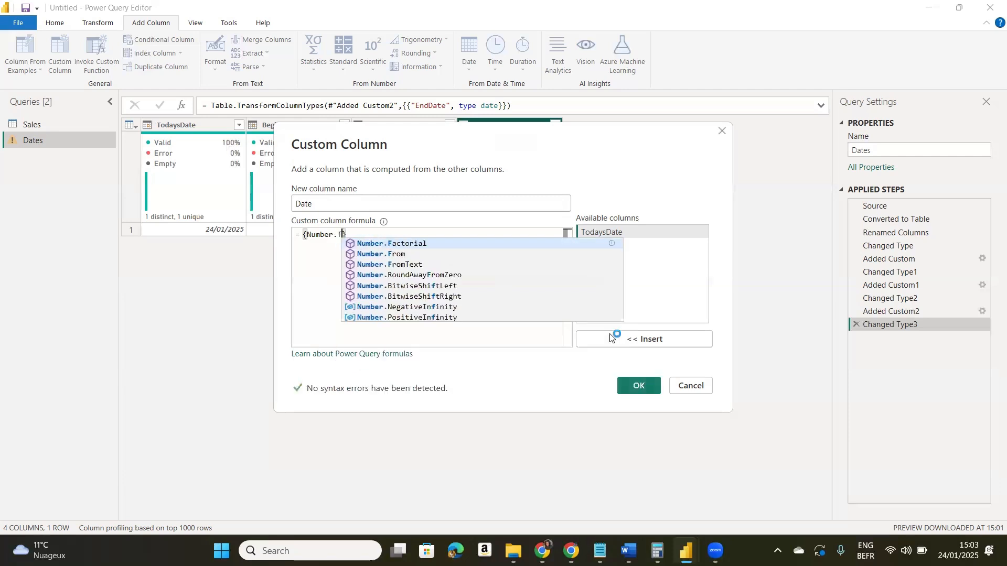
{"action": "left_click", "coordinate": [422, 255]}
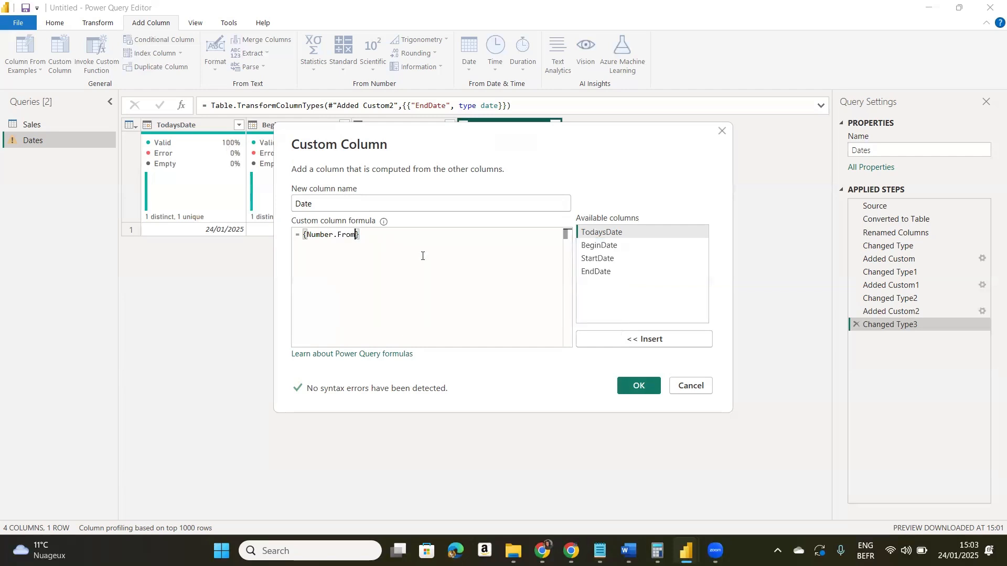
{"action": "type", "text": "("}
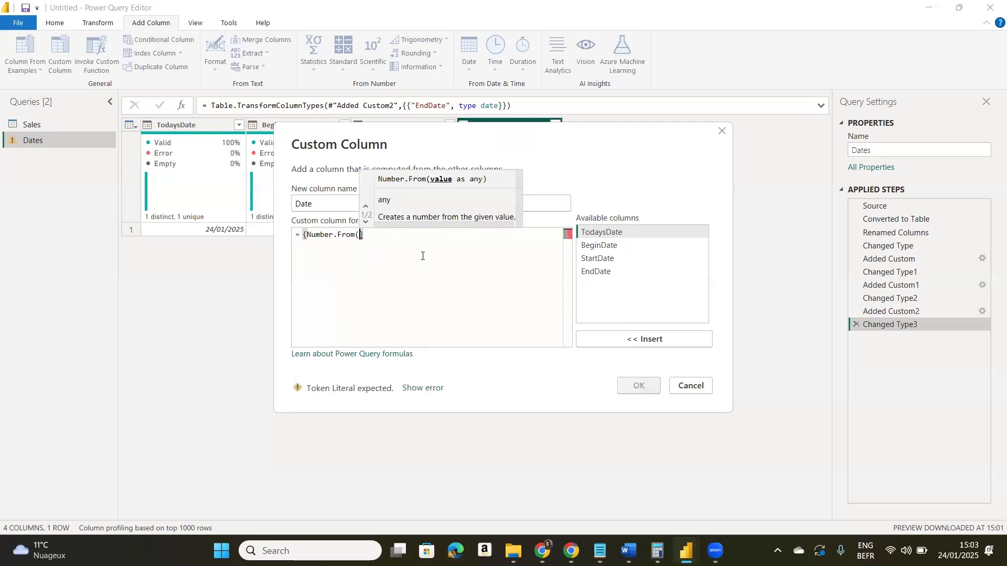
{"action": "type", "text": "sta"}
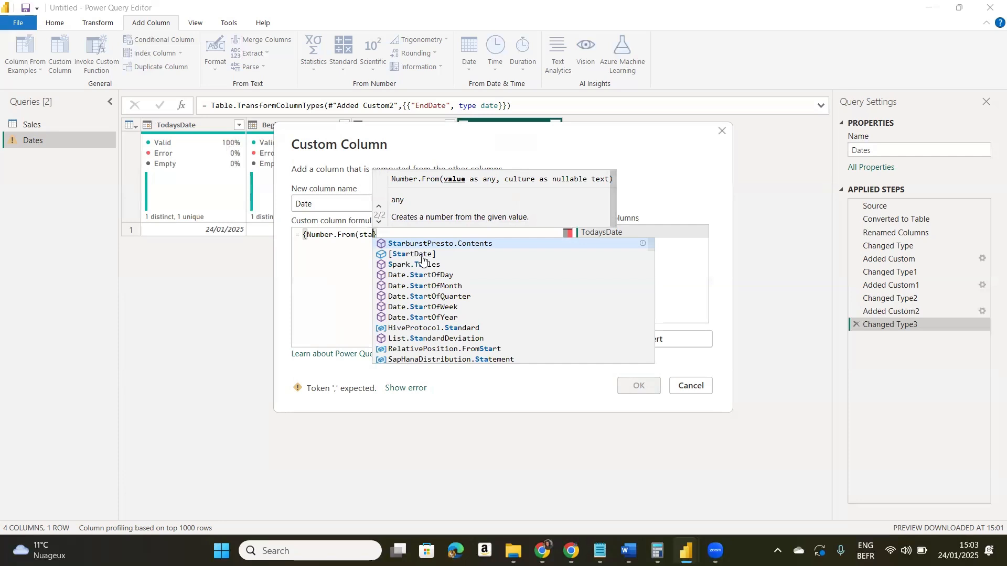
{"action": "left_click", "coordinate": [423, 257]}
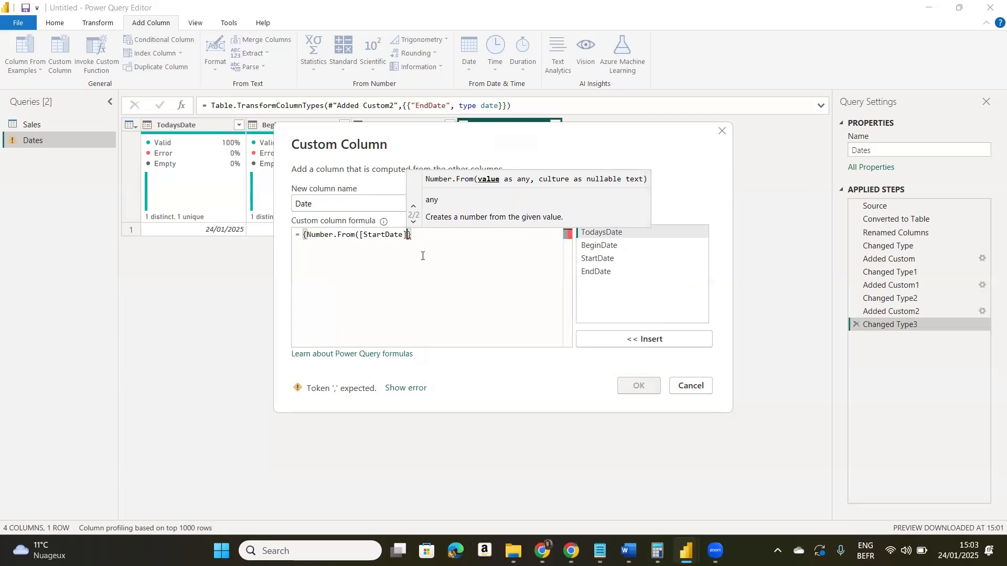
- Extend the list formula with the range operator .. and Number.From([EndDate]) as its end value
{"action": "type", "text": ".."}
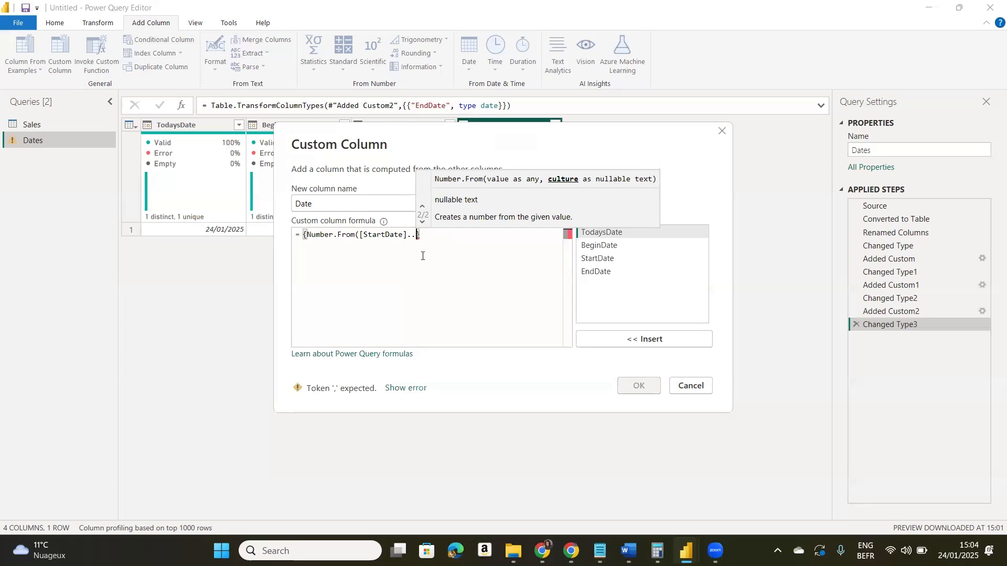
{"action": "type", "text": "Nu"}
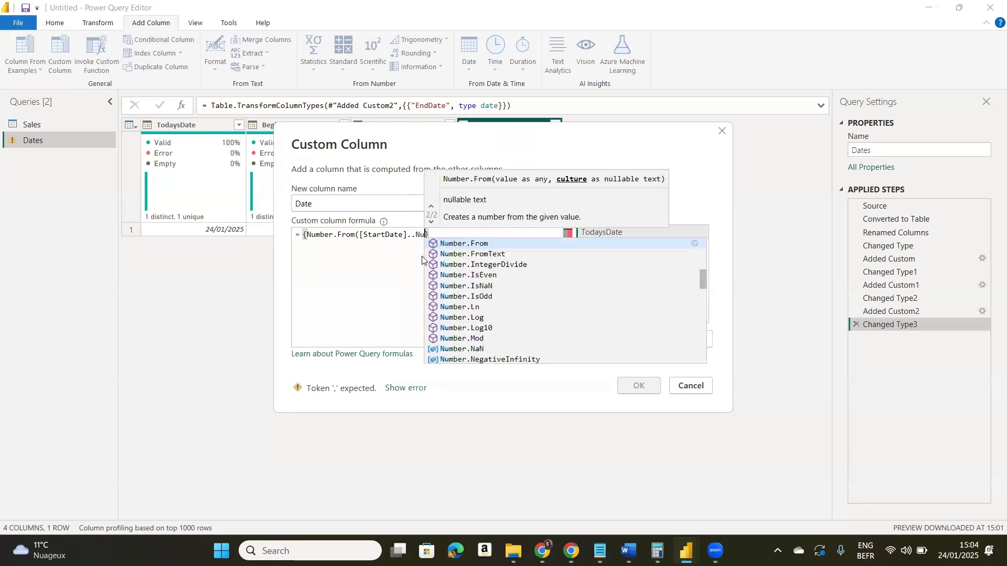
{"action": "type", "text": "ber"}
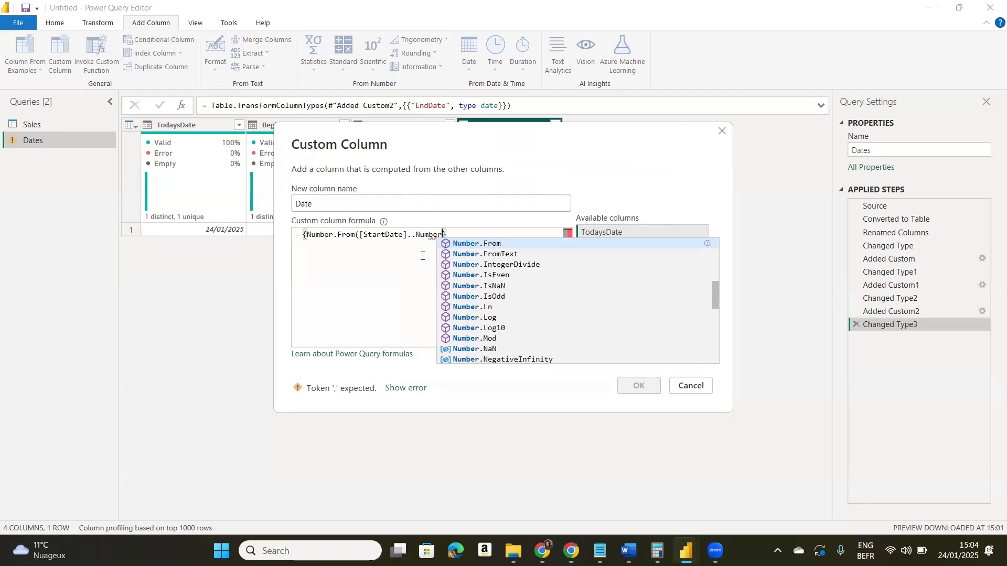
{"action": "left_click", "coordinate": [524, 244]}
{"action": "type", "text": "("}
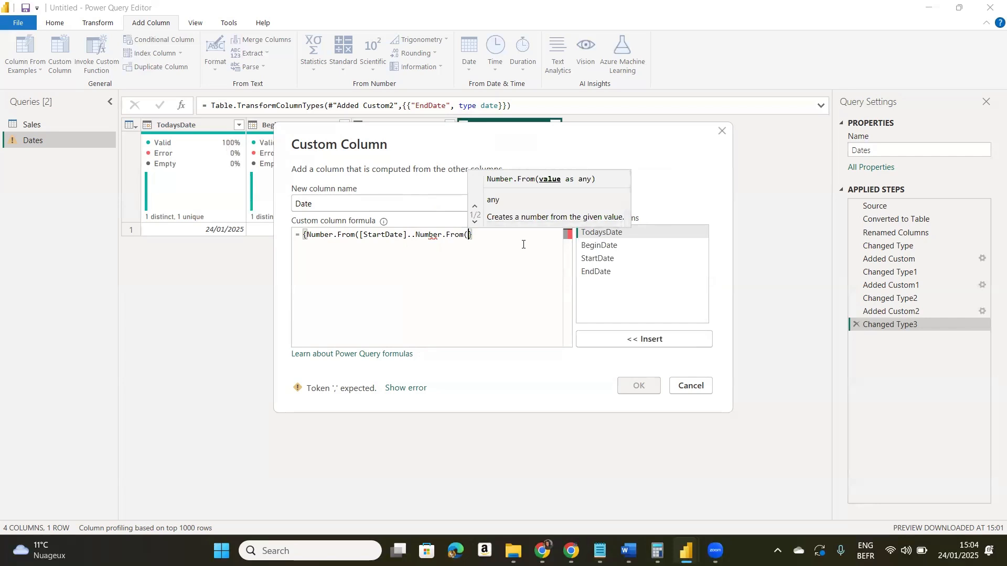
{"action": "type", "text": "["}
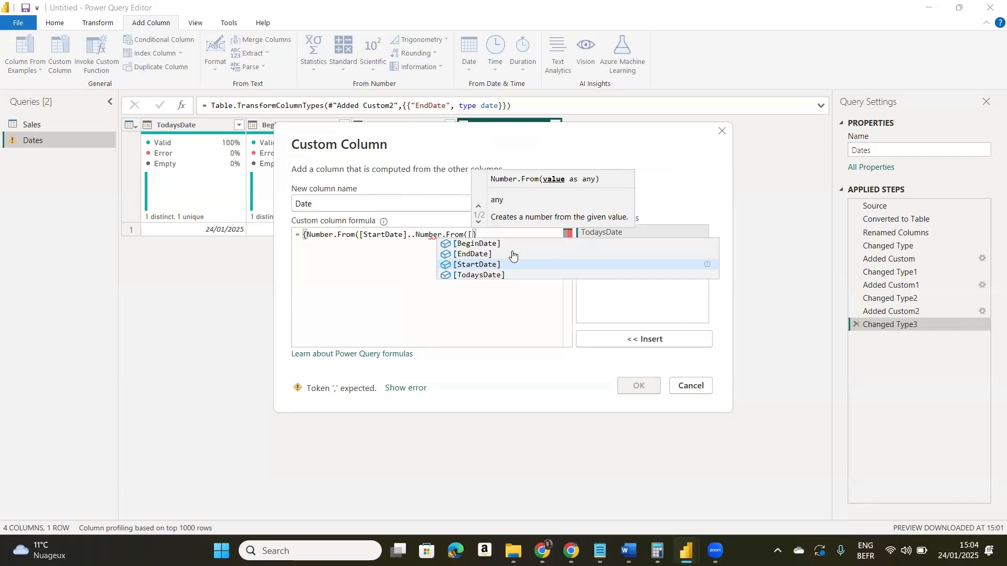
{"action": "left_click", "coordinate": [488, 254]}
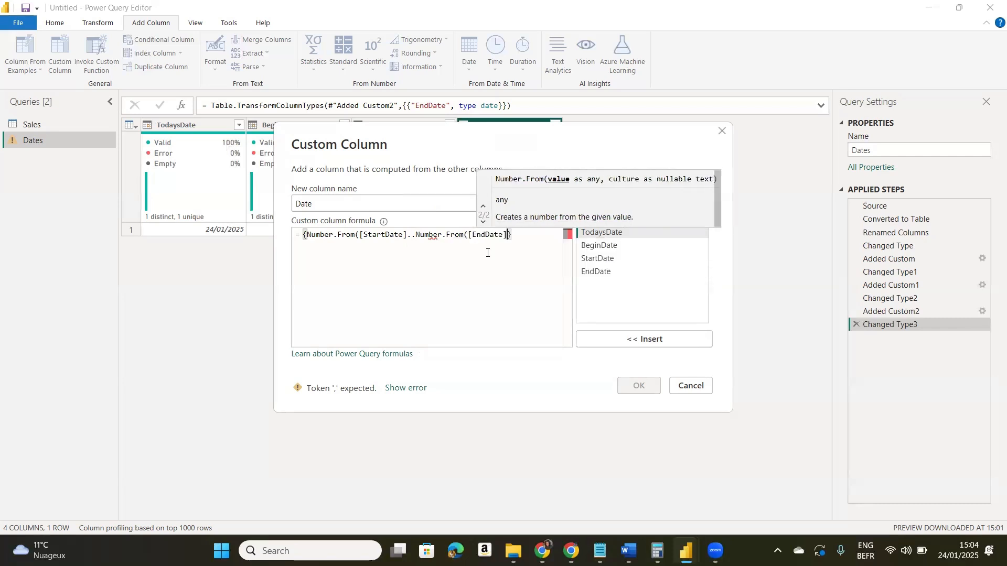
{"action": "type", "text": ")"}
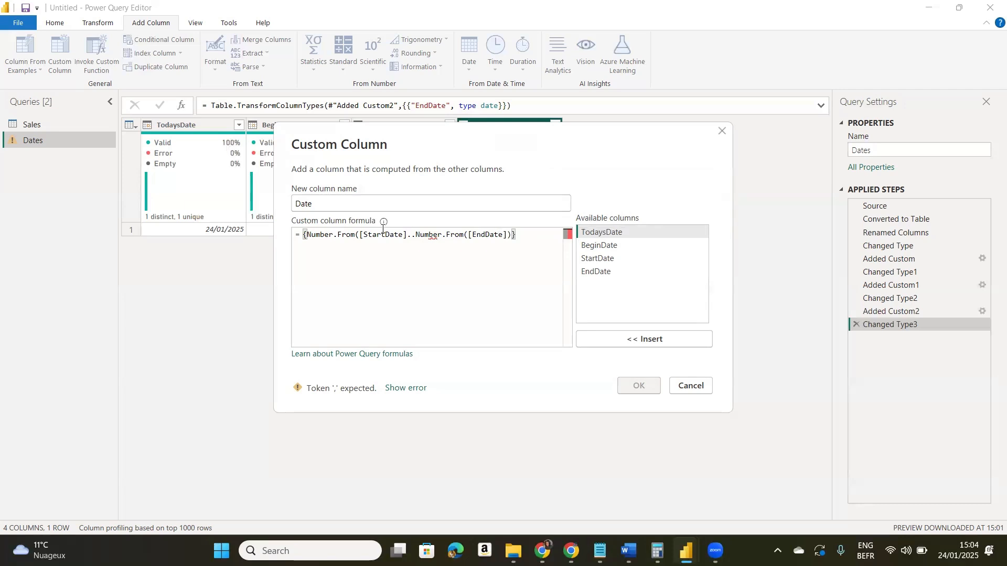
- Close the parenthesis after [StartDate] in the list formula and create the Date custom column
{"action": "left_click", "coordinate": [407, 235]}
{"action": "type", "text": "."}
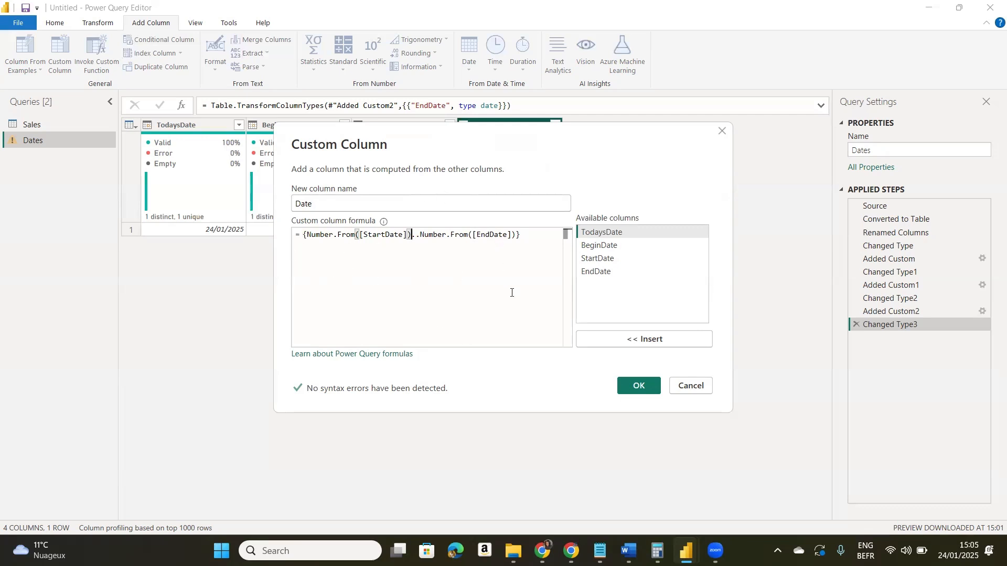
{"action": "left_click", "coordinate": [628, 386]}
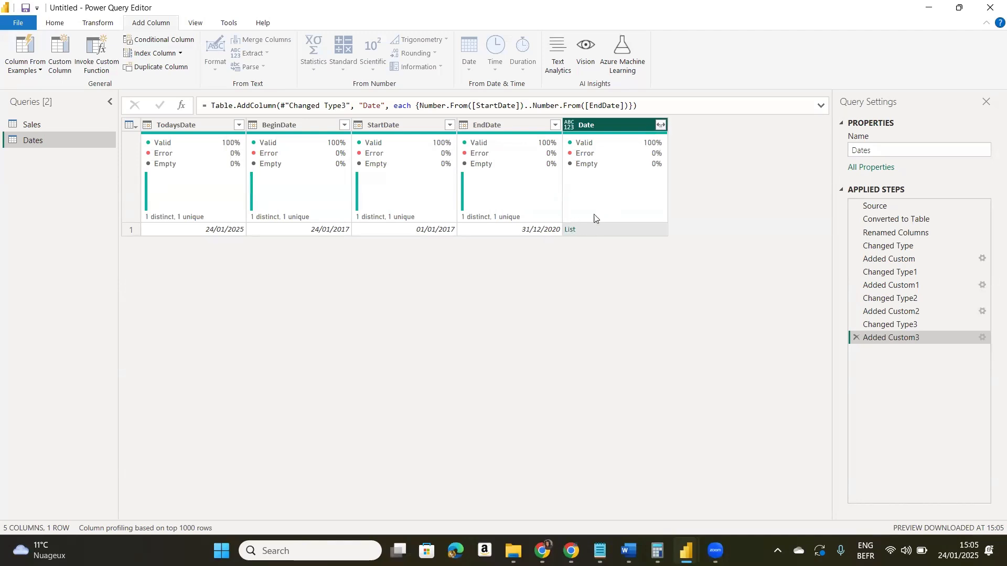
- Expand the Date column's list to new rows and set its data type to Date
{"action": "left_click", "coordinate": [662, 126]}
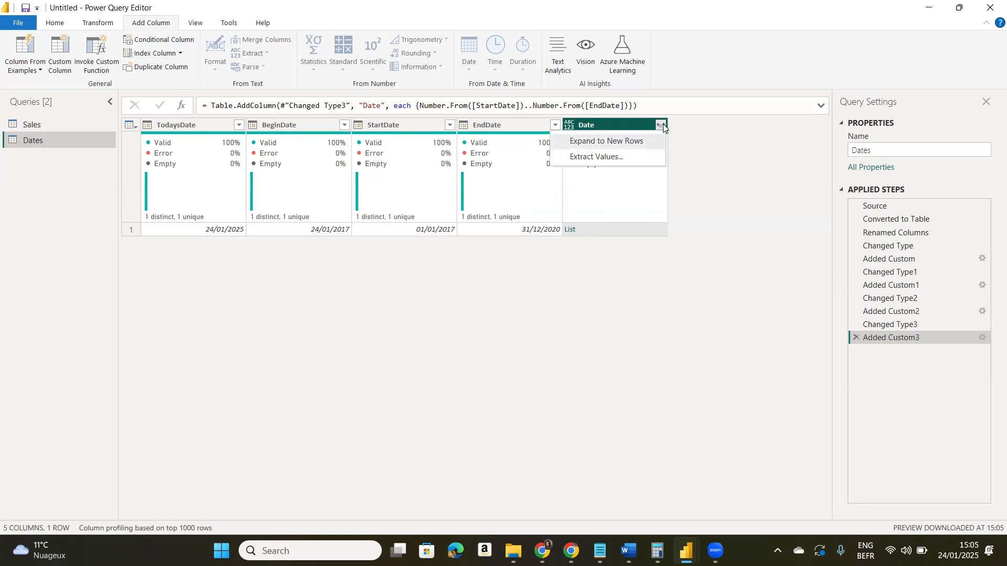
{"action": "left_click", "coordinate": [637, 142]}
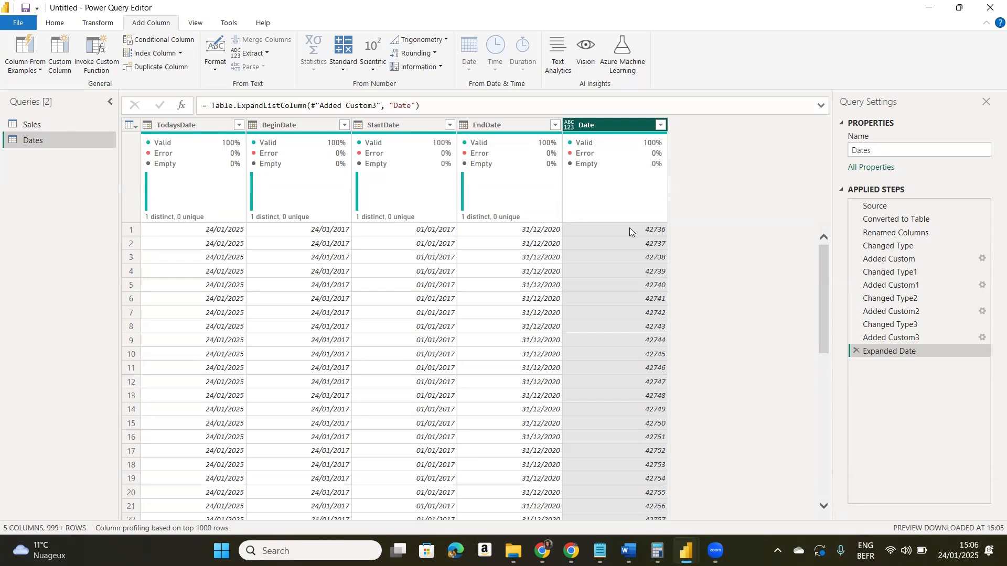
{"action": "left_click", "coordinate": [569, 126]}
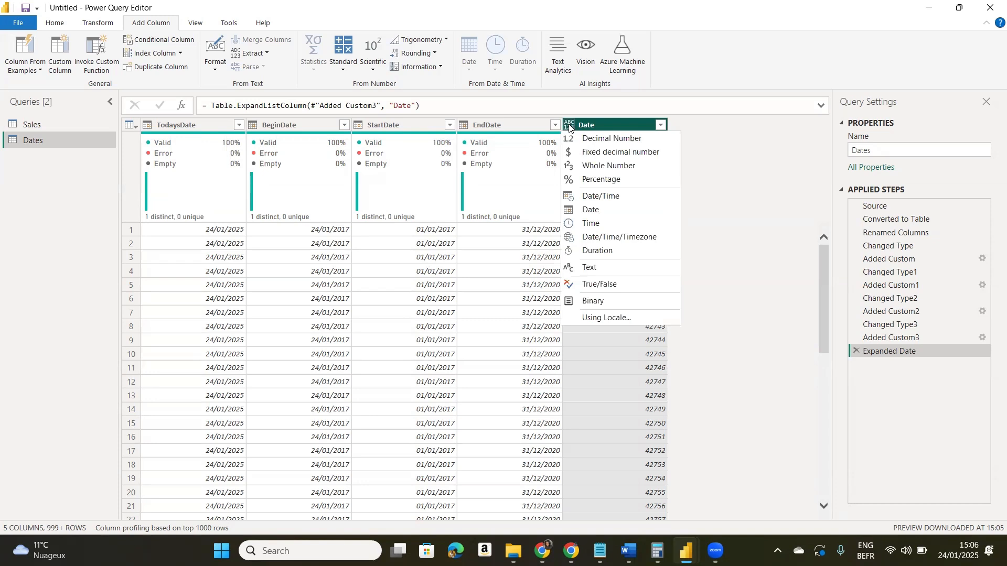
{"action": "left_click", "coordinate": [591, 210]}
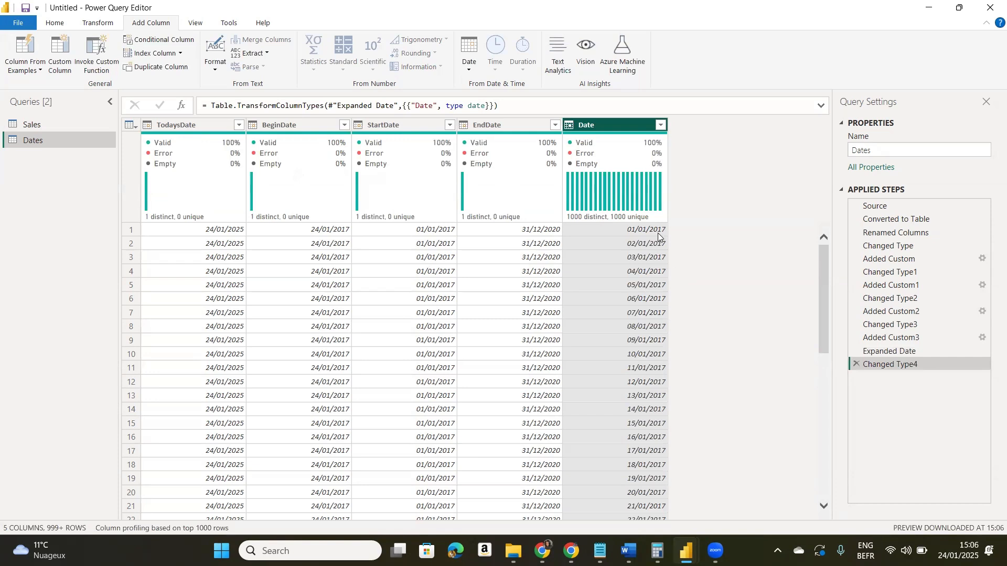
- Sort the Date column in descending order to check its latest date, and clear the sort
{"action": "left_click", "coordinate": [661, 125]}
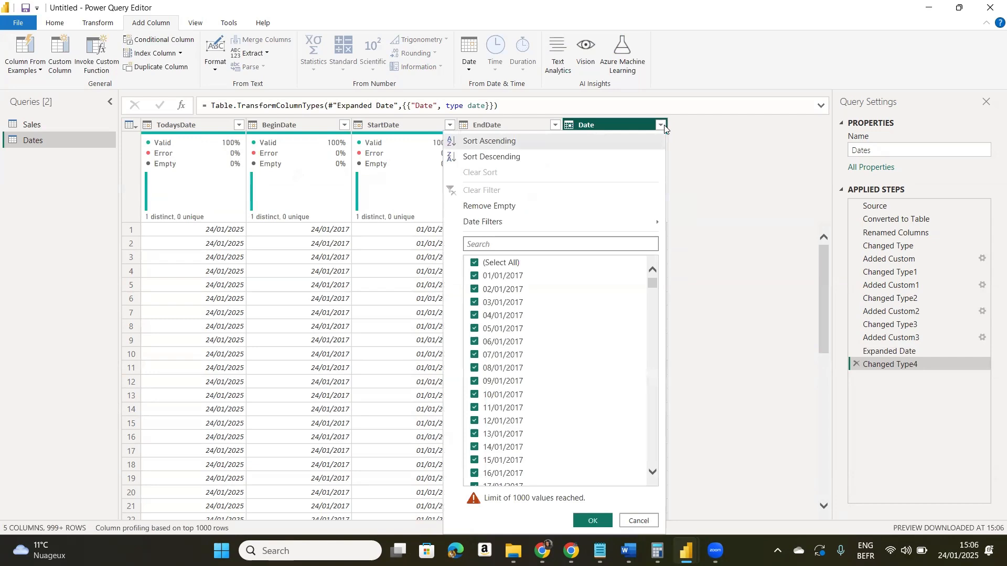
{"action": "left_click", "coordinate": [565, 163]}
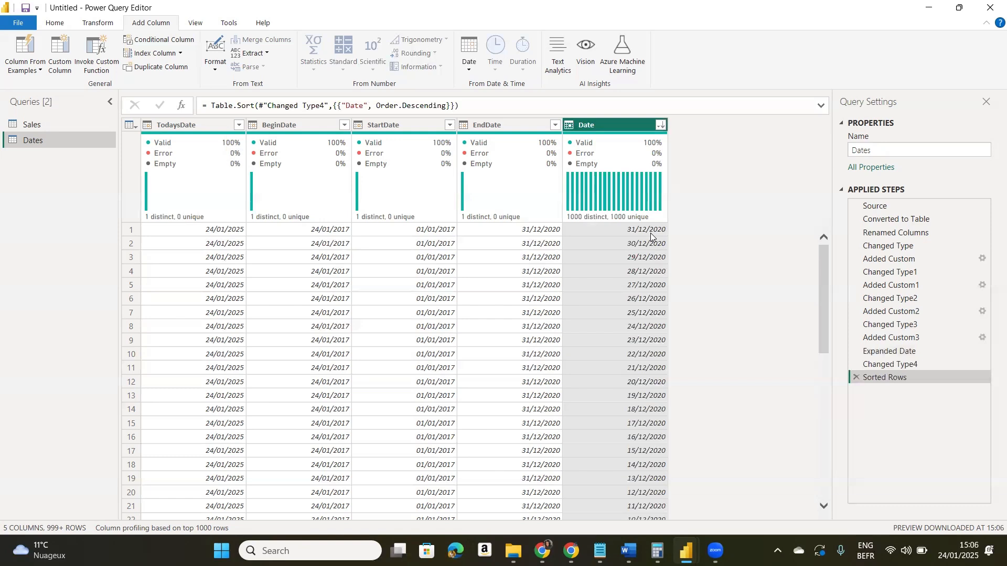
{"action": "left_click", "coordinate": [660, 126]}
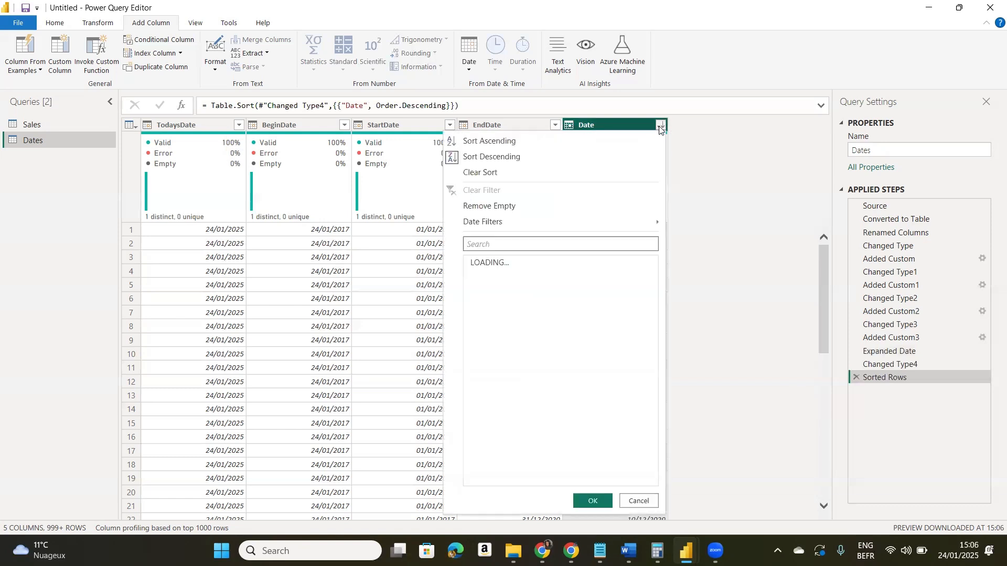
{"action": "left_click", "coordinate": [543, 173]}
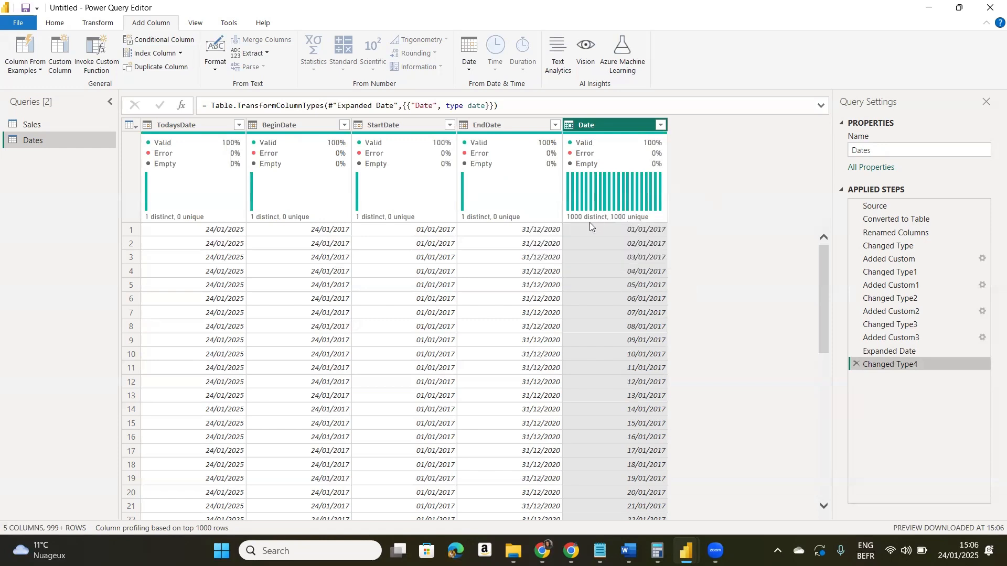
{"action": "mouse_move", "coordinate": [586, 227]}
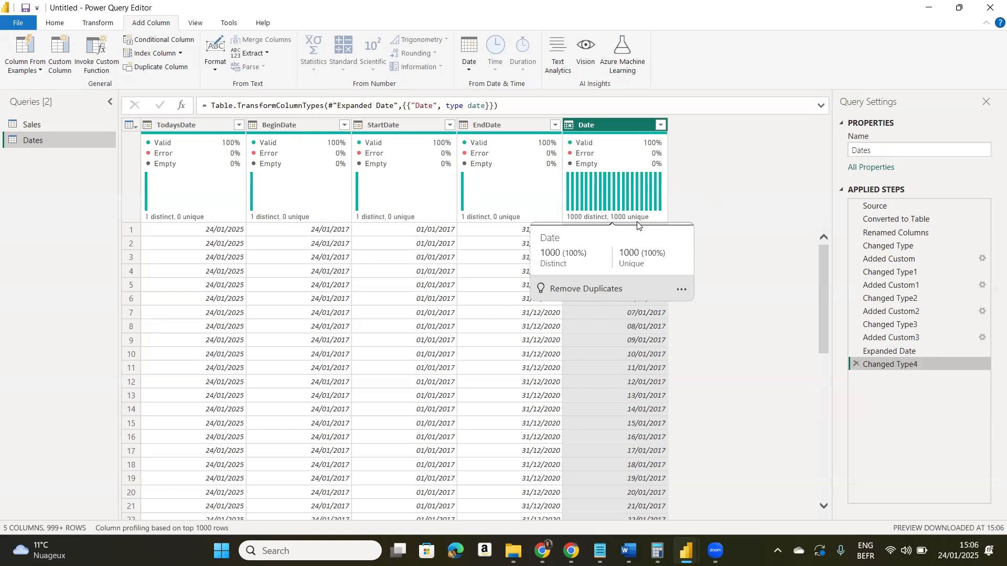
{"action": "mouse_move", "coordinate": [516, 220]}
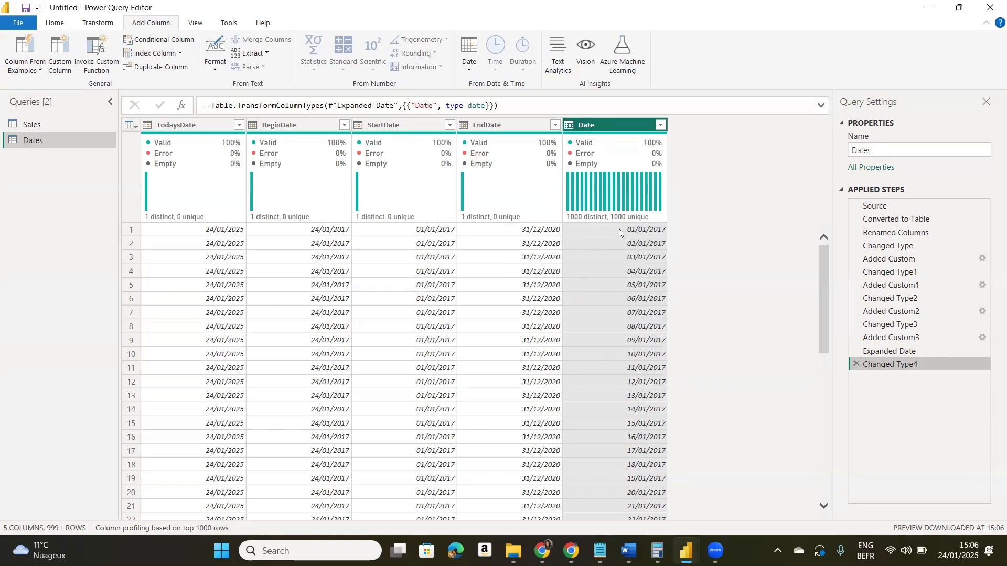
- Keep only the Date column in the Dates query, excluding TodaysDate, BeginDate, StartDate and EndDate
{"action": "left_click", "coordinate": [53, 23]}
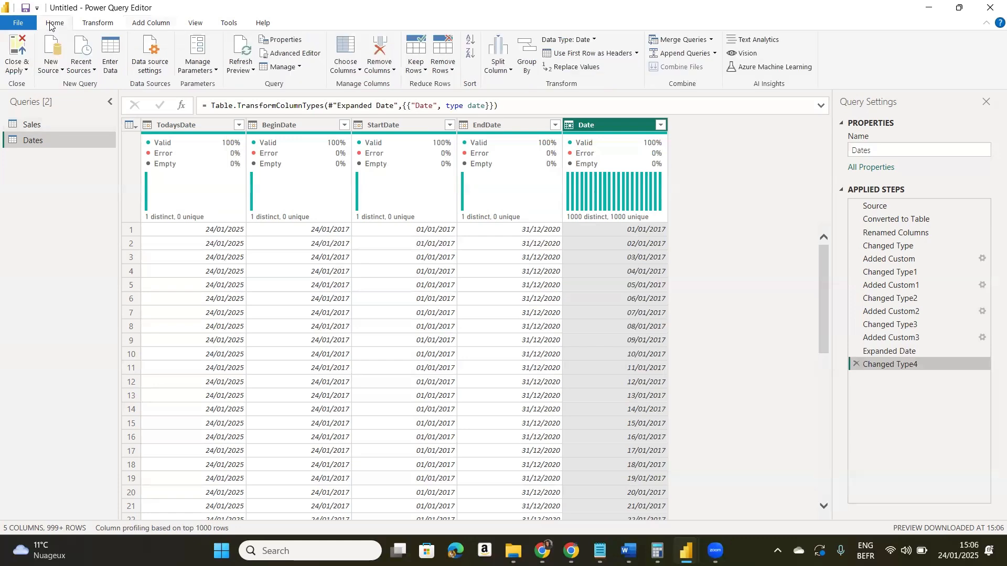
{"action": "left_click", "coordinate": [347, 69]}
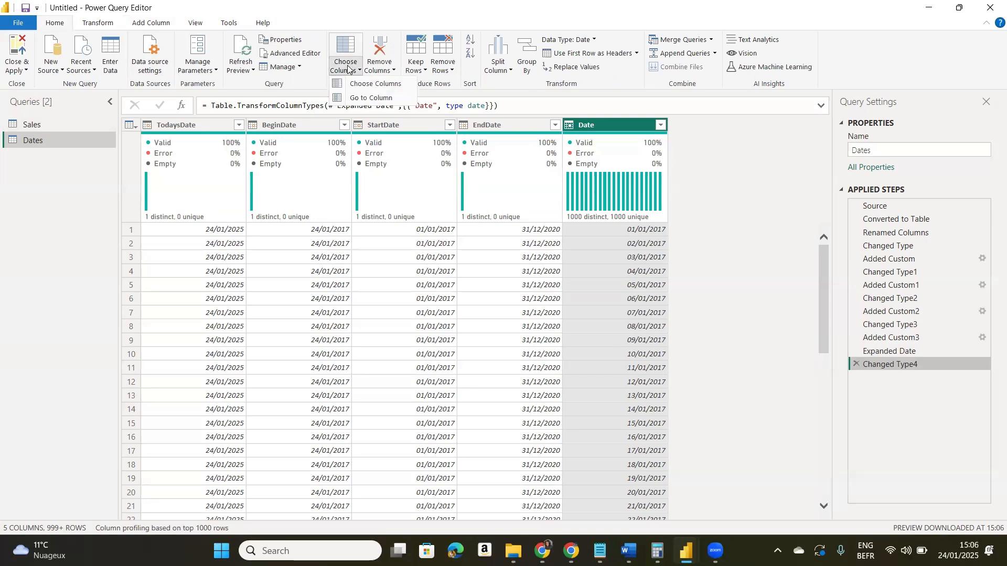
{"action": "left_click", "coordinate": [355, 85]}
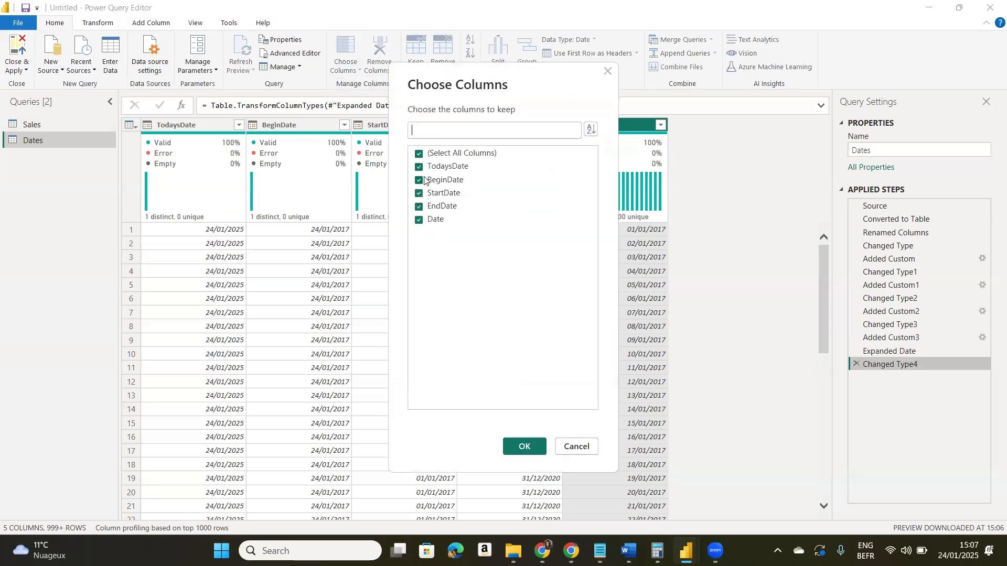
{"action": "left_click", "coordinate": [418, 166]}
{"action": "left_click", "coordinate": [419, 180]}
{"action": "left_click", "coordinate": [418, 193]}
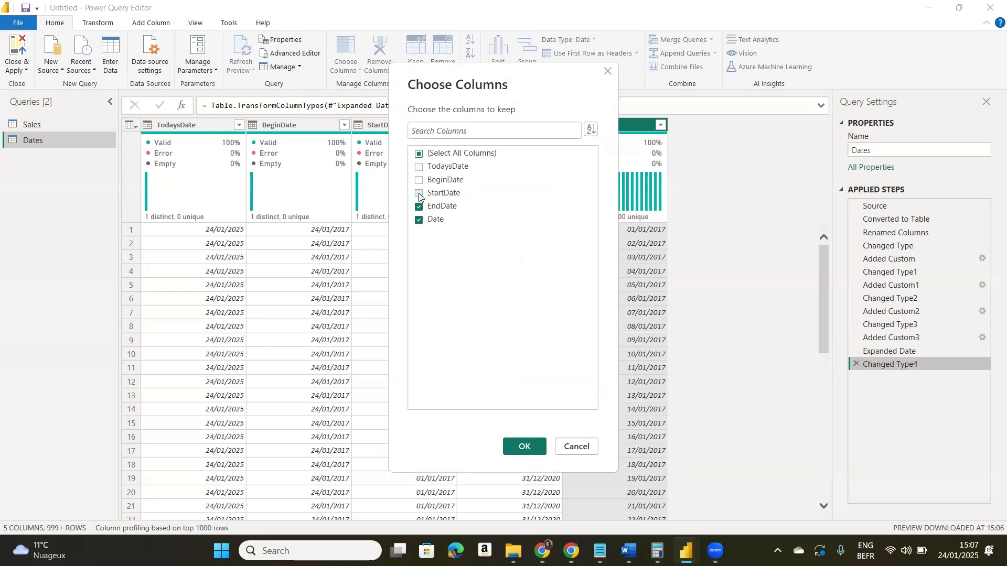
{"action": "left_click", "coordinate": [418, 207]}
{"action": "key", "text": "Return"}
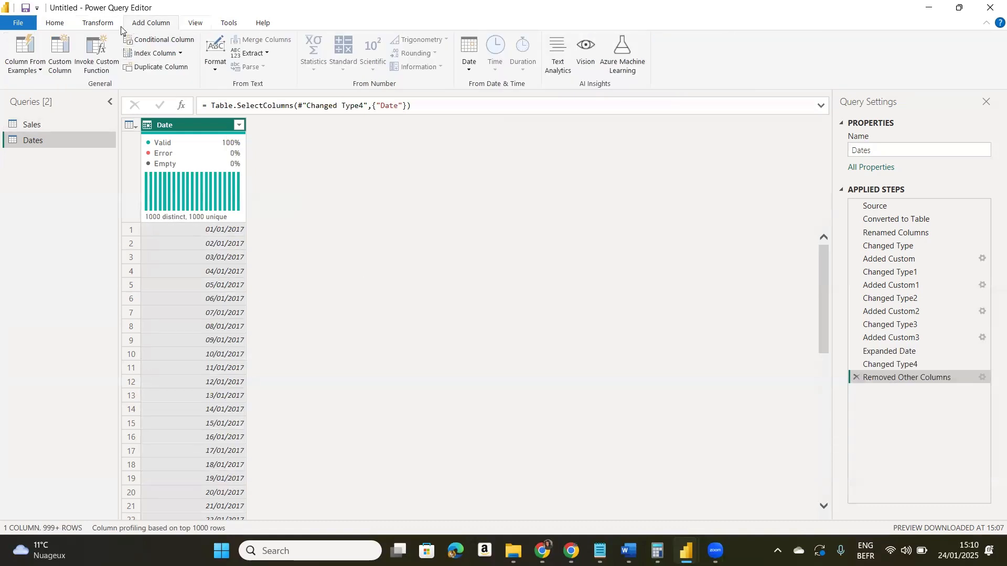
- Try transforming the Date column in place to its year, and delete that applied step
{"action": "left_click", "coordinate": [101, 24]}
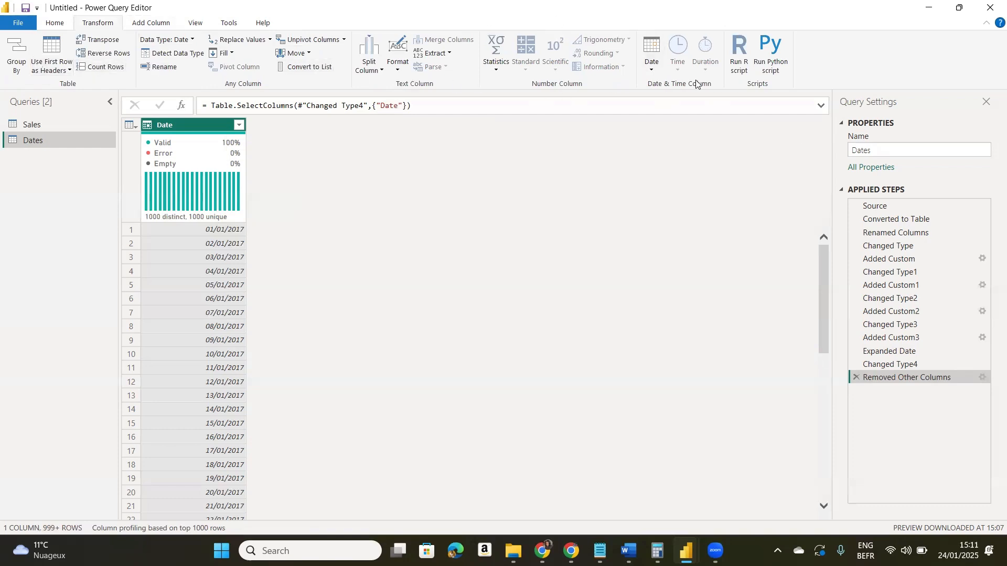
{"action": "left_click", "coordinate": [654, 71]}
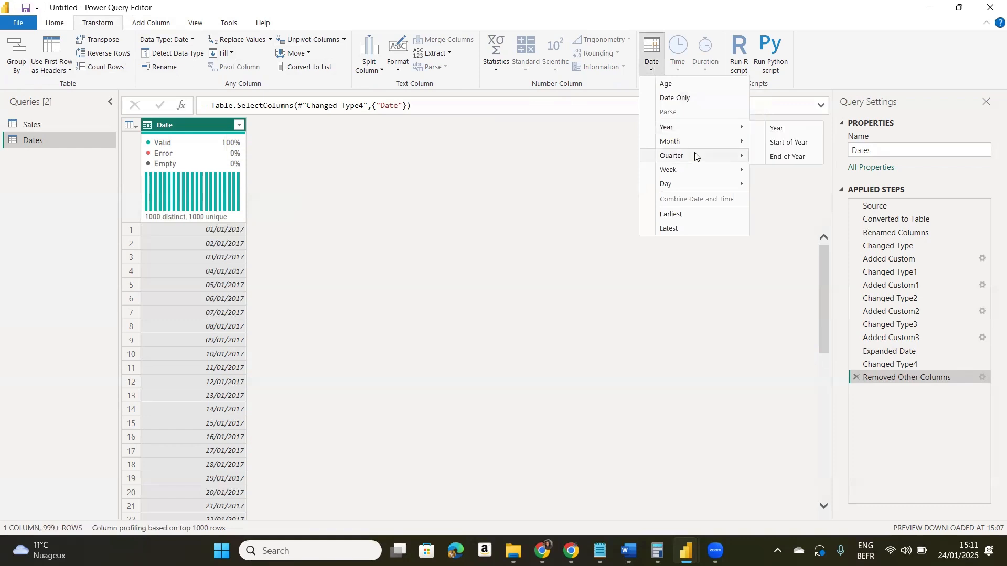
{"action": "mouse_move", "coordinate": [681, 132]}
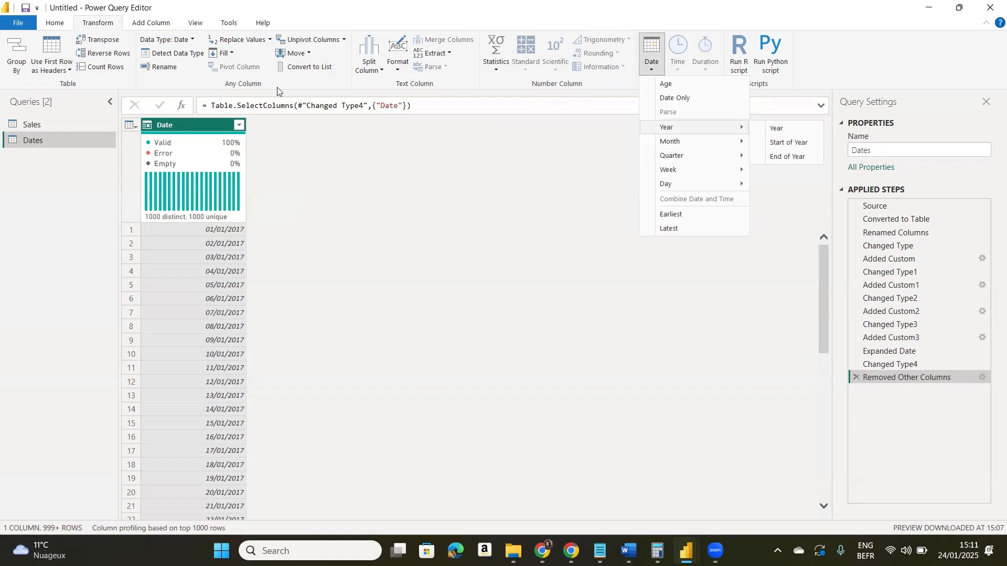
{"action": "left_click", "coordinate": [208, 125]}
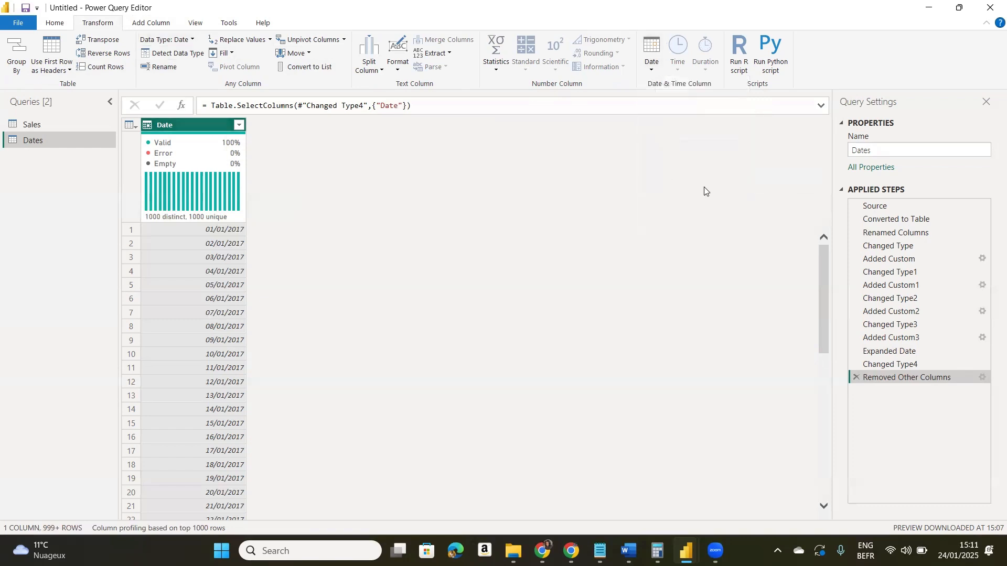
{"action": "left_click", "coordinate": [652, 56]}
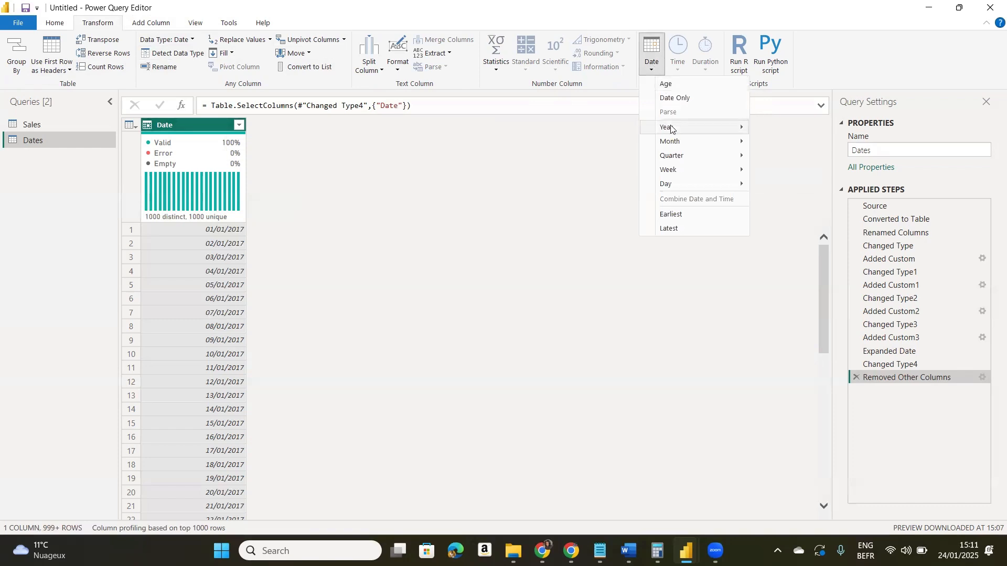
{"action": "mouse_move", "coordinate": [672, 129]}
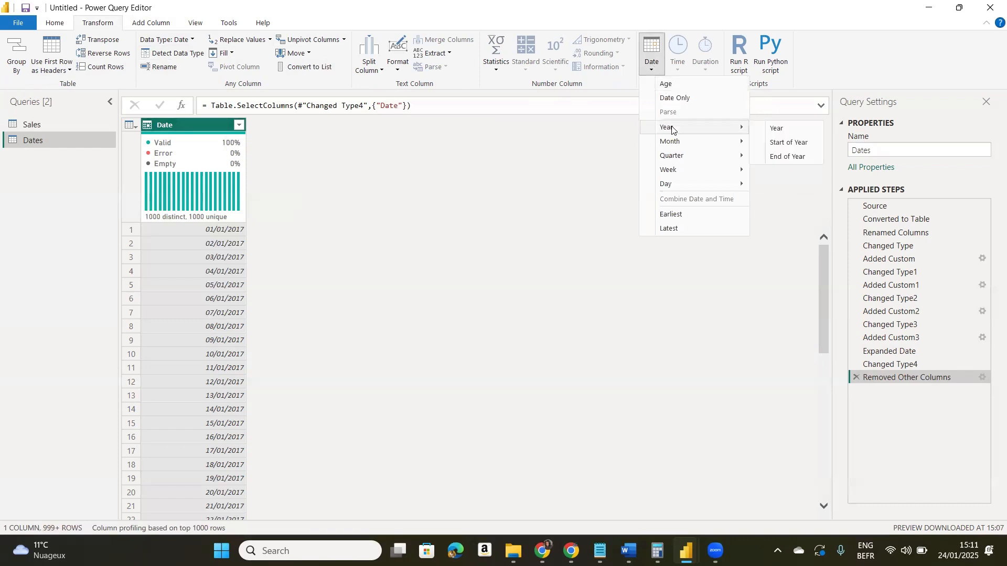
{"action": "left_click", "coordinate": [779, 131]}
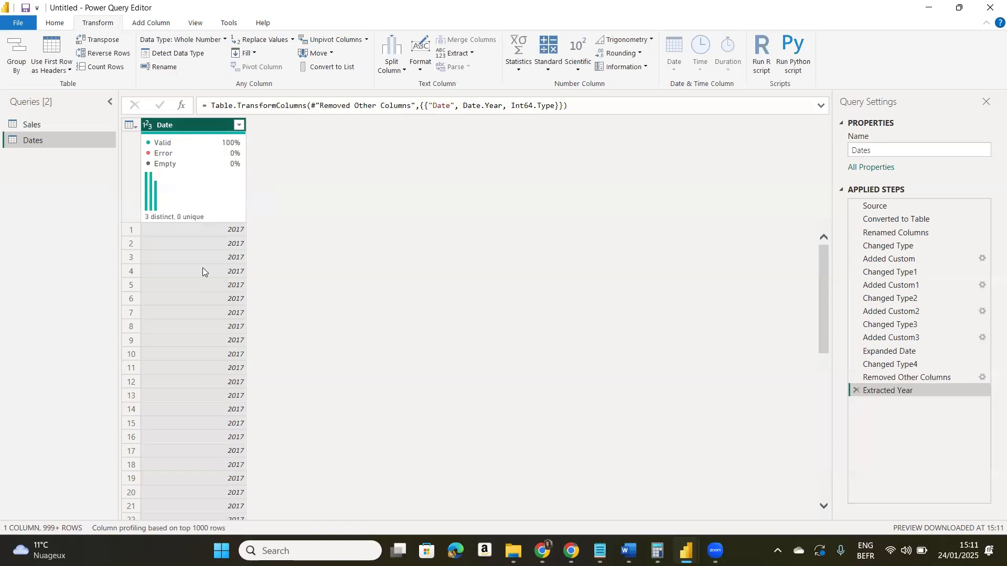
{"action": "left_click", "coordinate": [857, 390]}
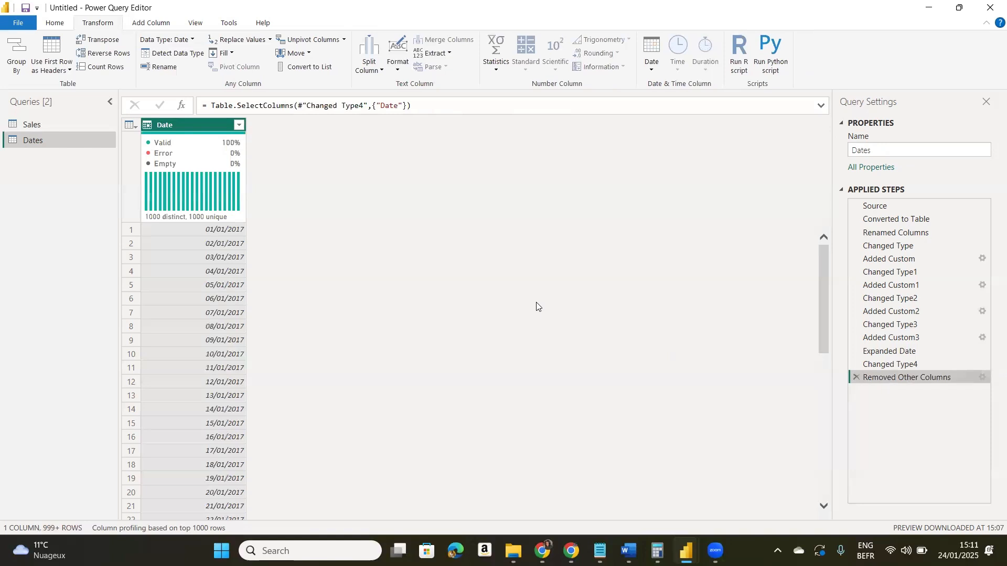
- Add a new Year column extracted from the Date column
{"action": "left_click", "coordinate": [150, 24]}
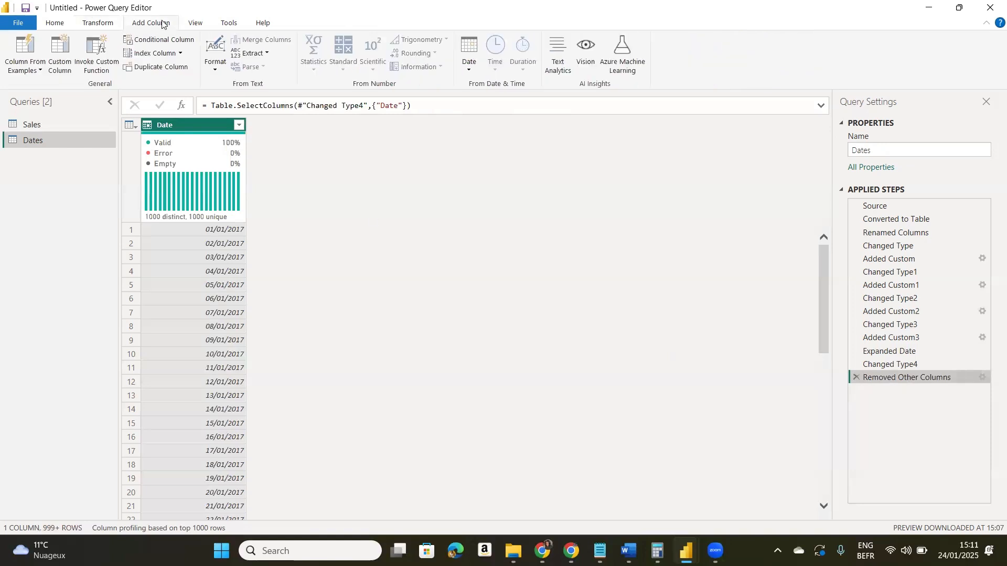
{"action": "left_click", "coordinate": [467, 71]}
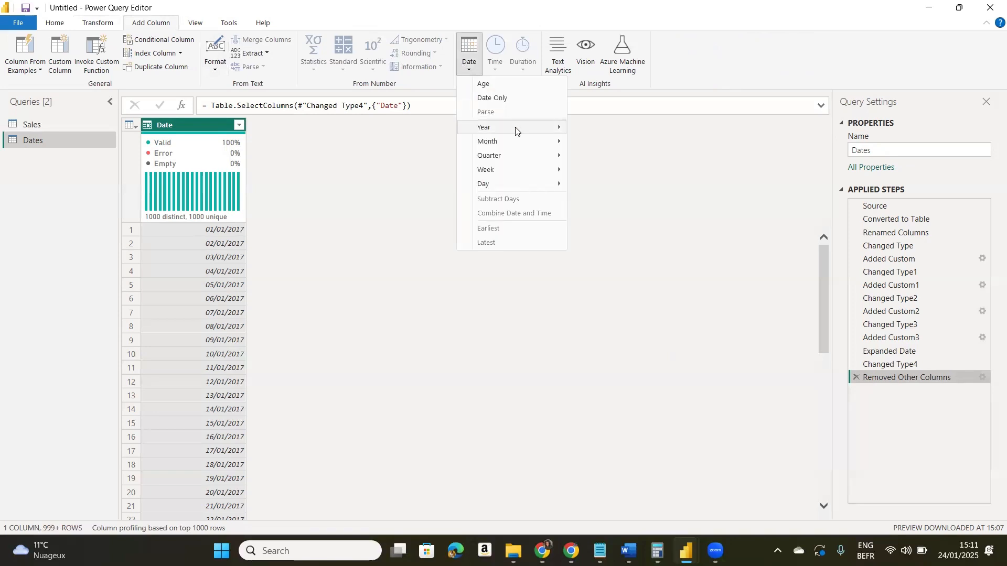
{"action": "mouse_move", "coordinate": [517, 129]}
{"action": "left_click", "coordinate": [605, 131]}
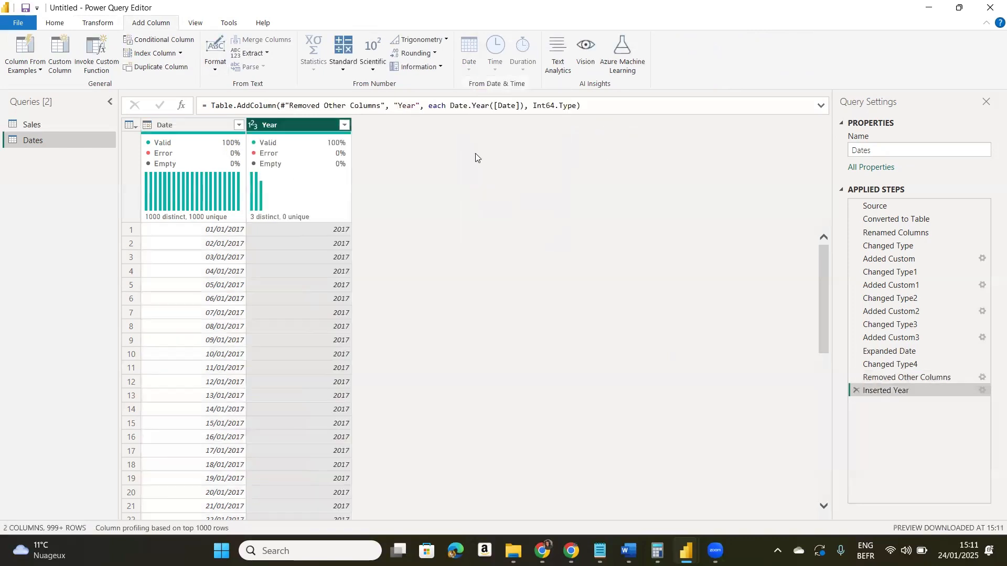
- Add a Quarter of Year column derived from the Date column
{"action": "left_click", "coordinate": [217, 126]}
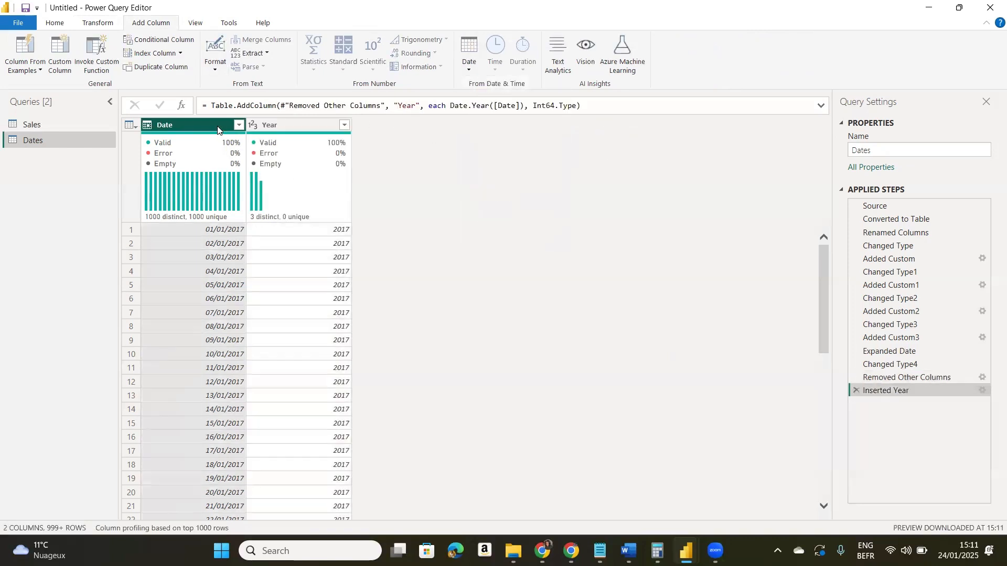
{"action": "left_click", "coordinate": [470, 65]}
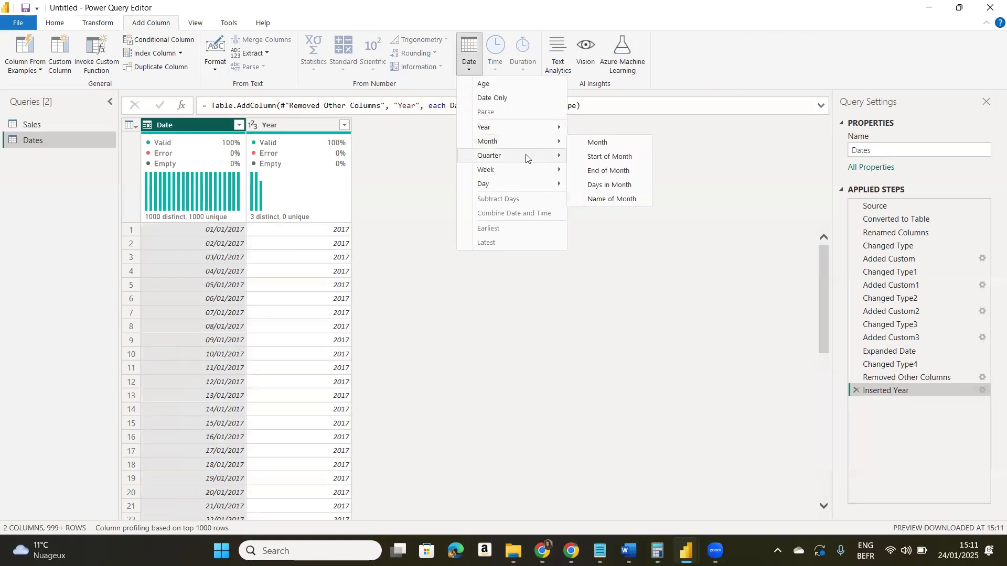
{"action": "mouse_move", "coordinate": [529, 155]}
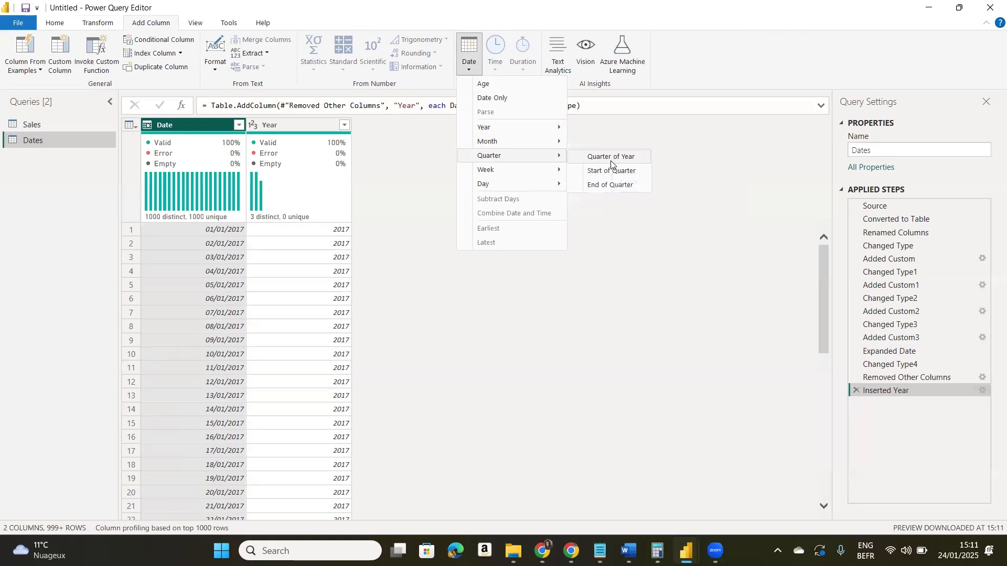
{"action": "left_click", "coordinate": [611, 157]}
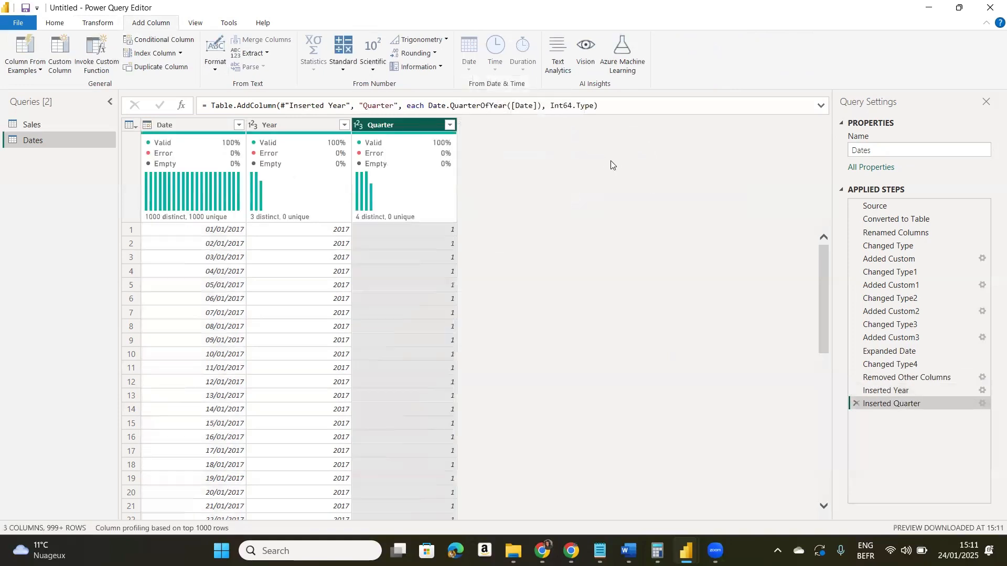
- Add a month number column derived from the Date column
{"action": "left_click", "coordinate": [189, 126]}
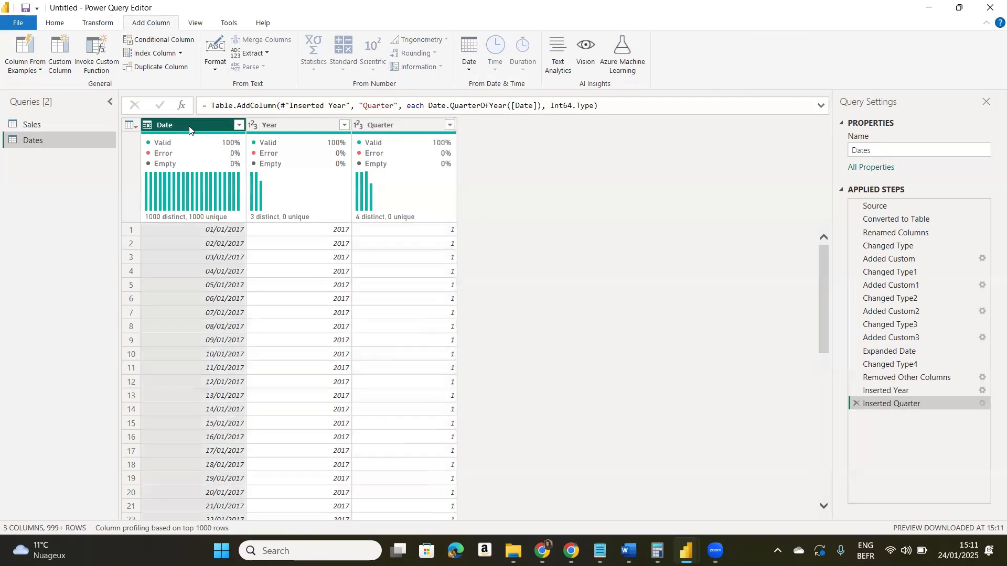
{"action": "left_click", "coordinate": [469, 68]}
{"action": "mouse_move", "coordinate": [545, 143]}
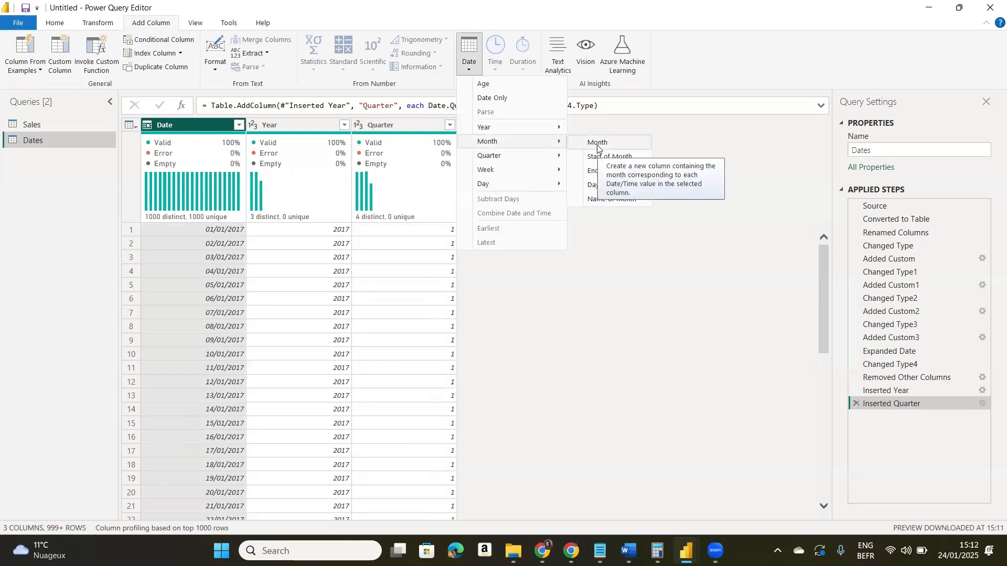
{"action": "left_click", "coordinate": [619, 146]}
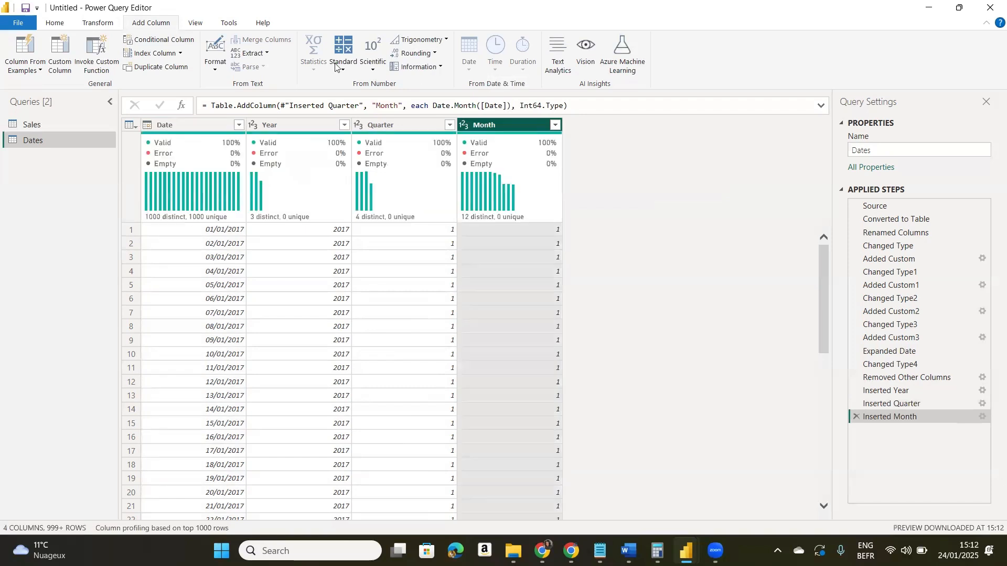
- Add a Month Name column derived from the Date column
{"action": "left_click", "coordinate": [182, 124]}
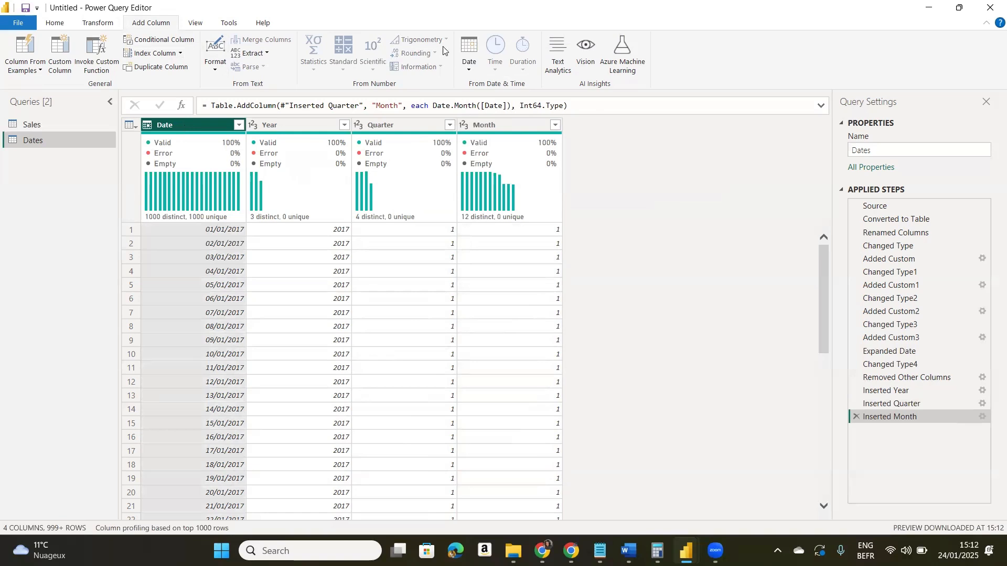
{"action": "left_click", "coordinate": [465, 69]}
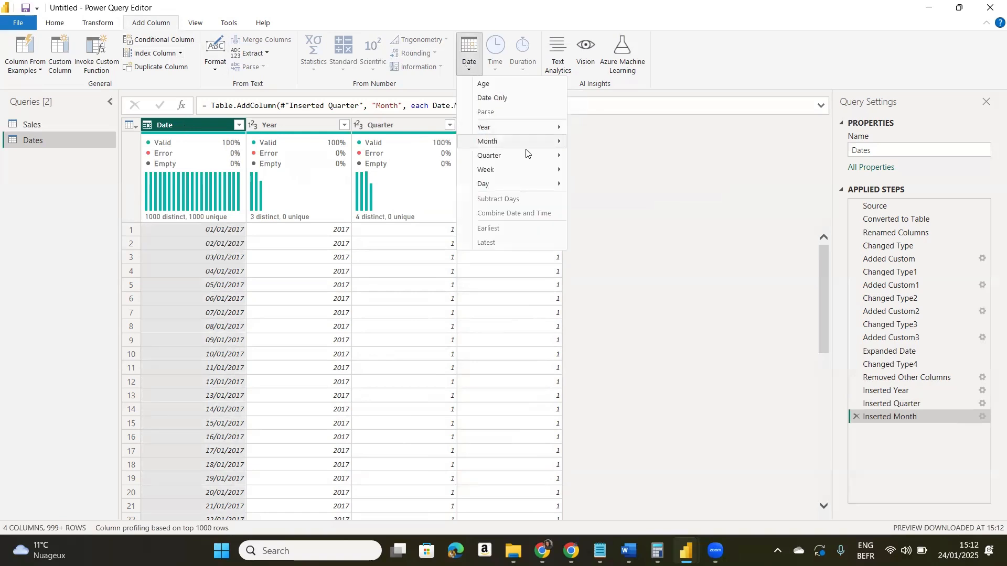
{"action": "mouse_move", "coordinate": [558, 143]}
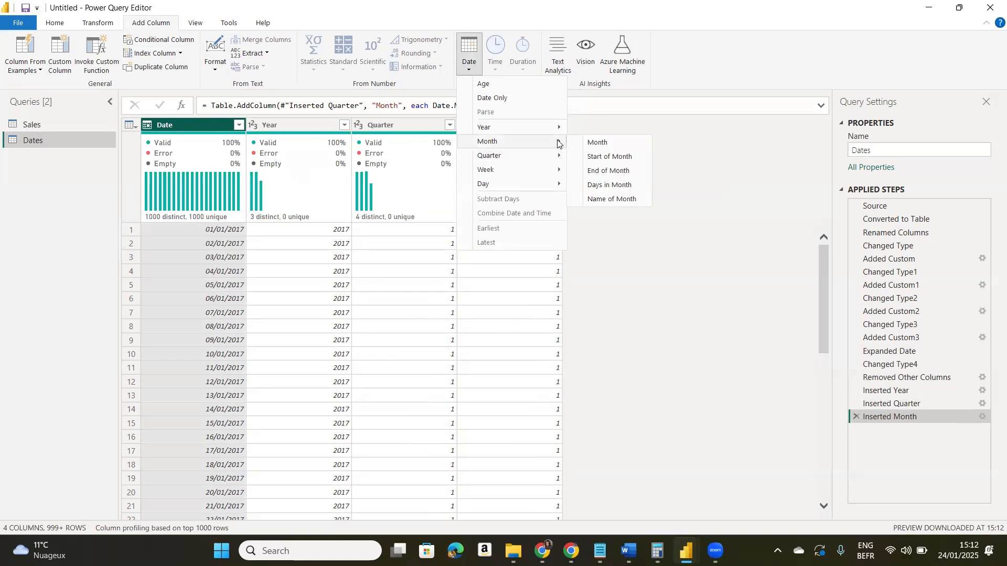
{"action": "left_click", "coordinate": [610, 200]}
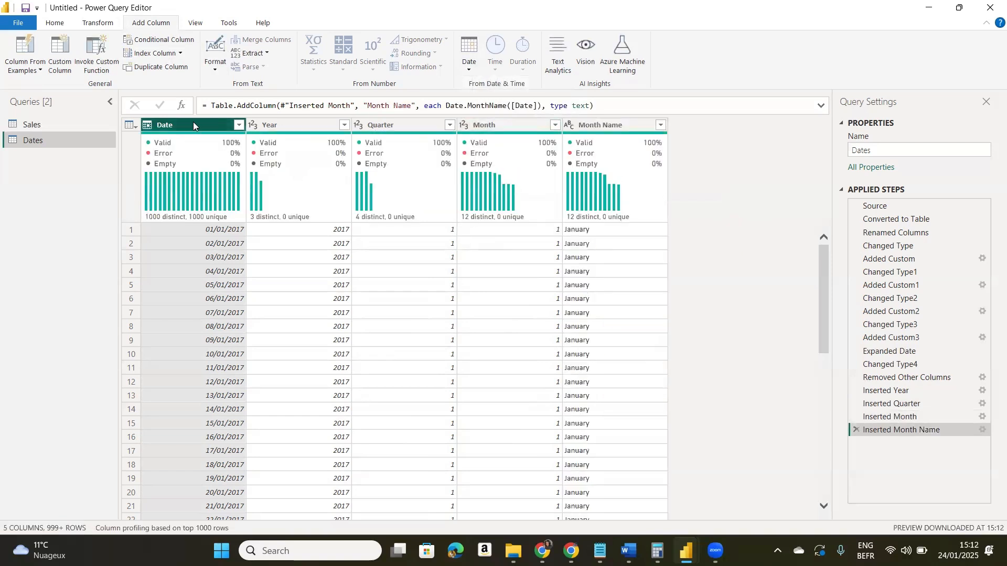
- Add a day number column derived from the Date column
{"action": "left_click", "coordinate": [467, 70]}
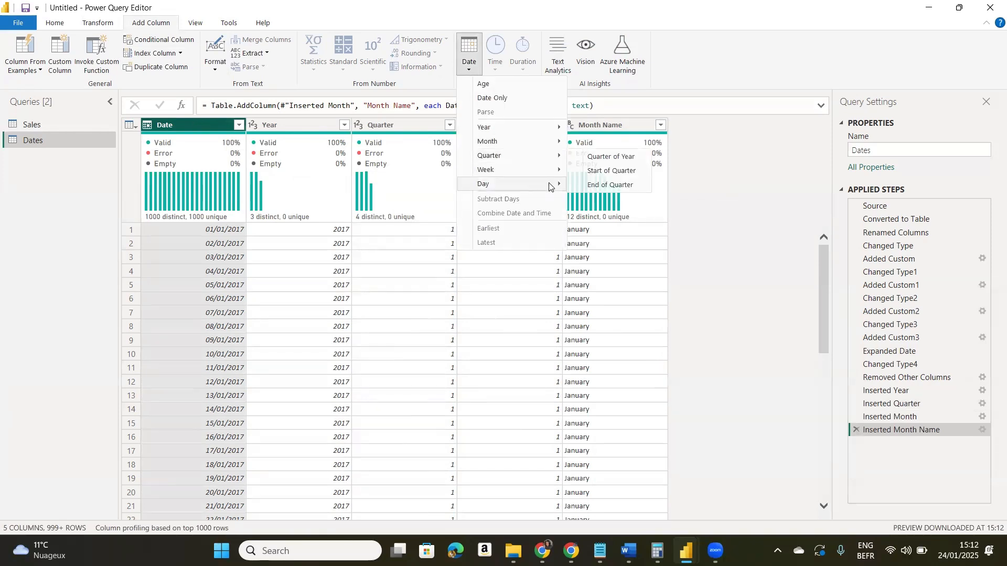
{"action": "mouse_move", "coordinate": [550, 186]}
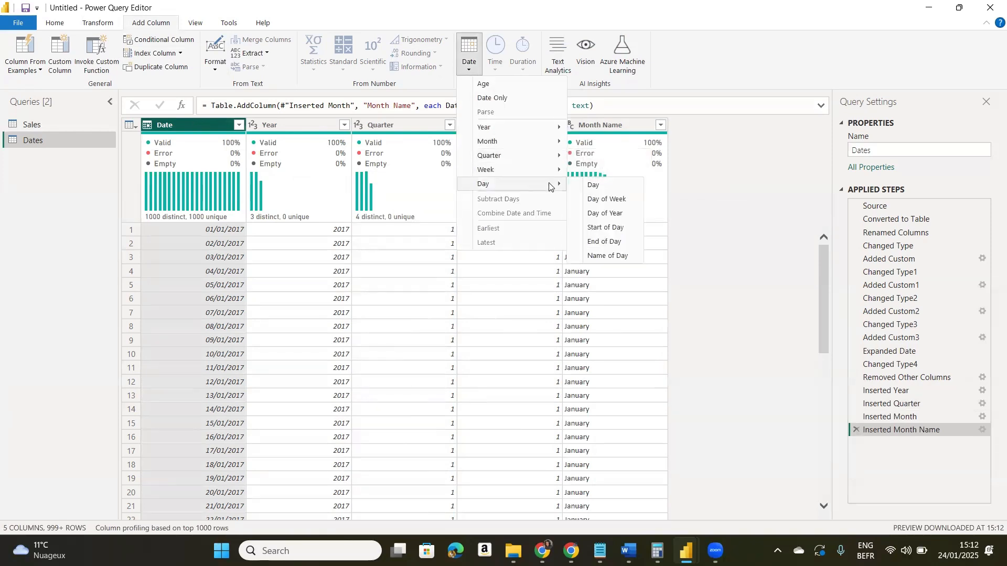
{"action": "left_click", "coordinate": [594, 187]}
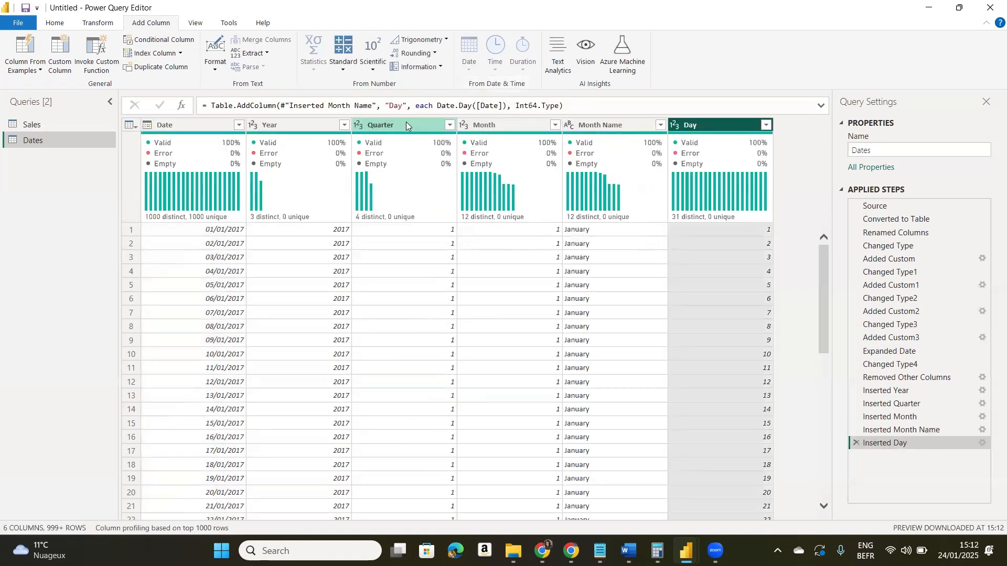
- Add a Day Name column derived from the Date column
{"action": "left_click", "coordinate": [168, 125]}
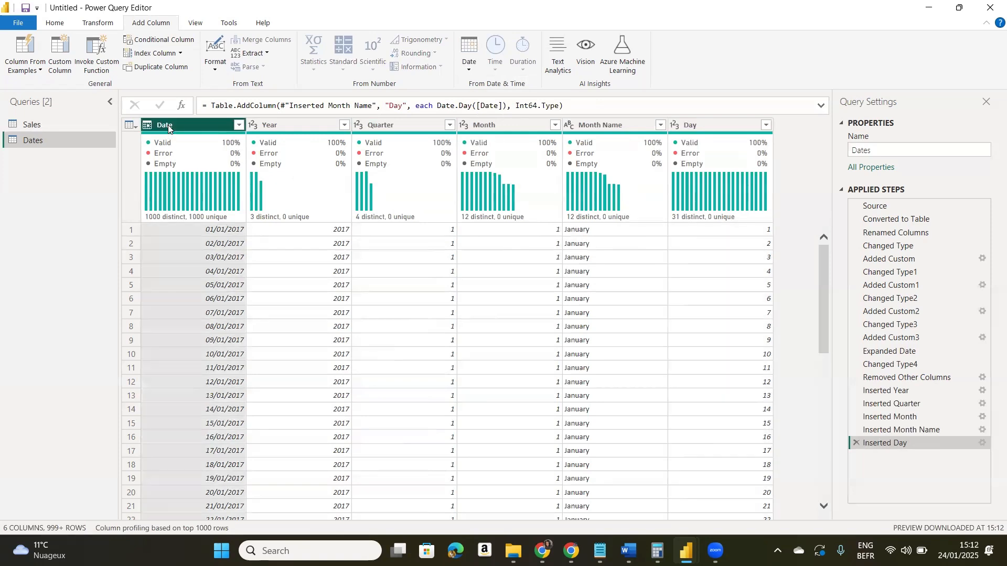
{"action": "left_click", "coordinate": [465, 63]}
{"action": "mouse_move", "coordinate": [495, 185]}
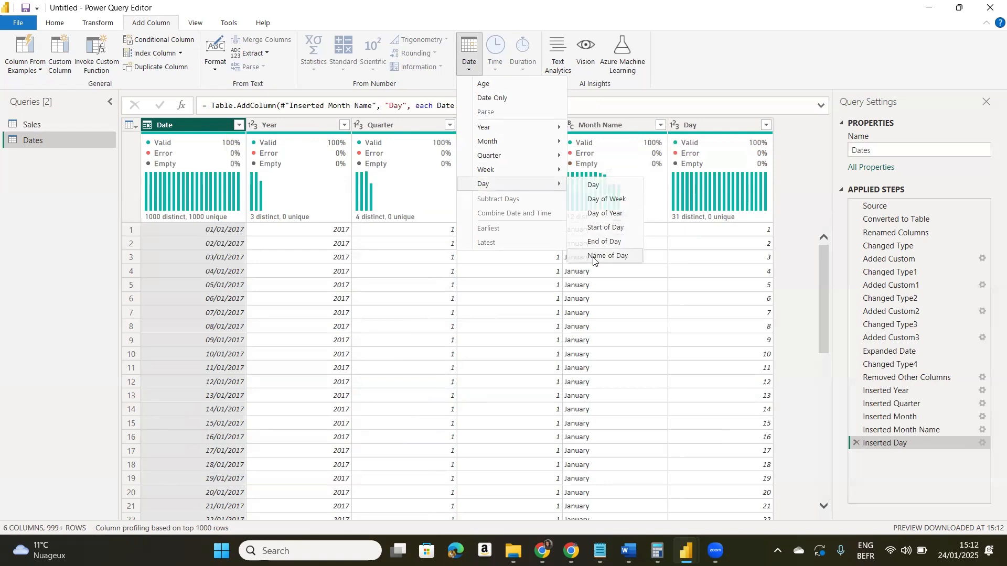
{"action": "left_click", "coordinate": [596, 256]}
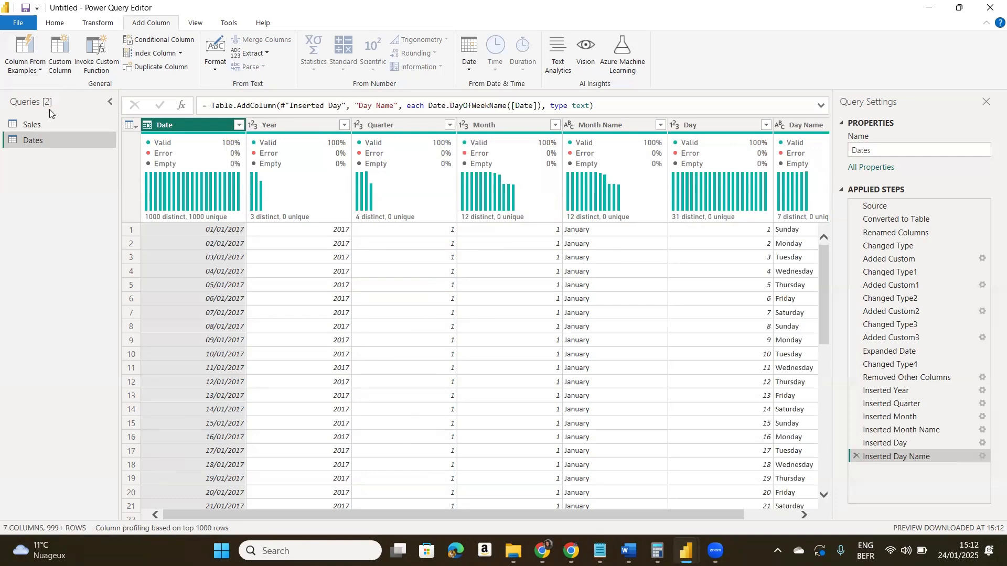
- Close the query editor, applying the query changes to the model, and show the loaded Dates table in Table view
{"action": "left_click", "coordinate": [19, 22]}
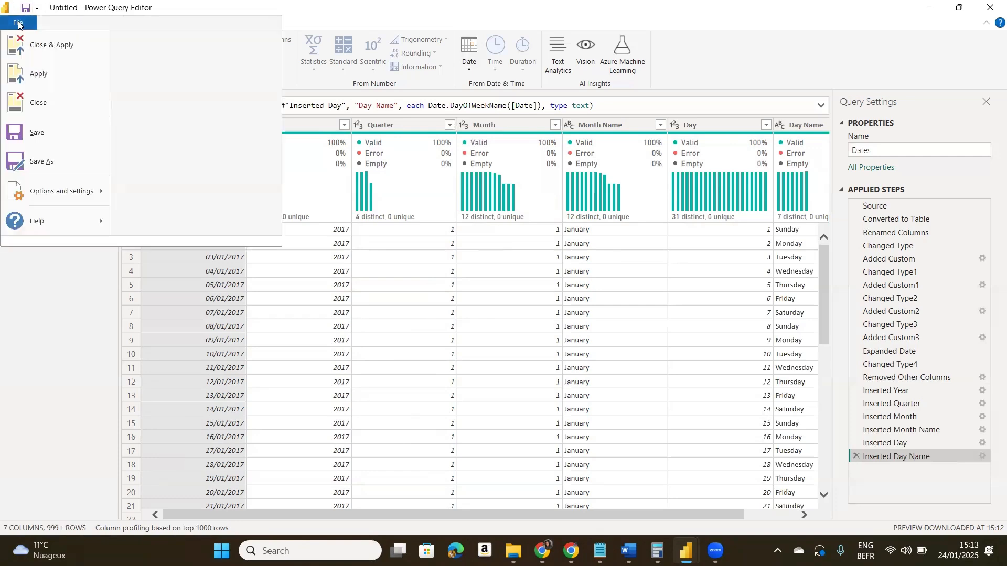
{"action": "left_click", "coordinate": [51, 46]}
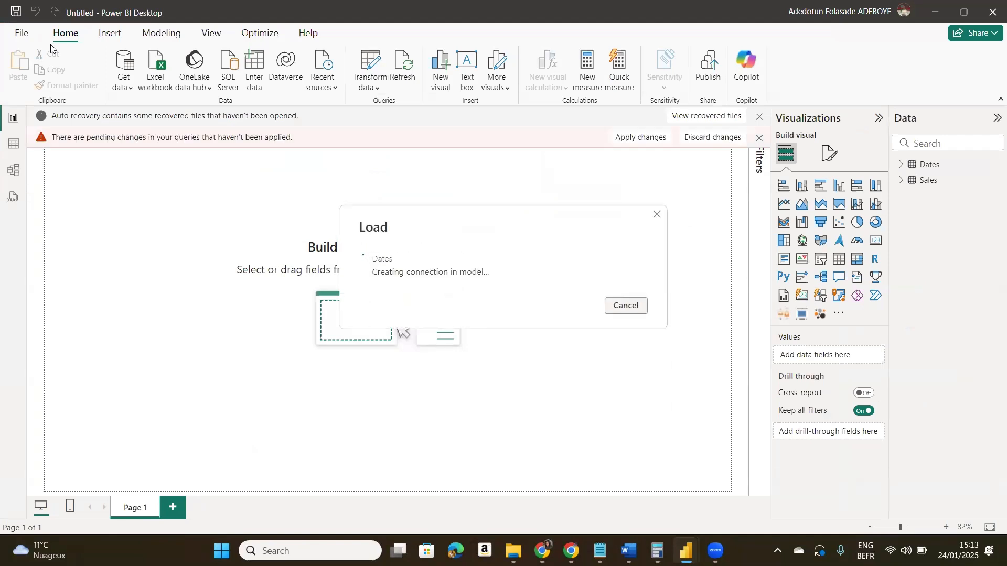
{"action": "key", "text": "alt+Tab"}
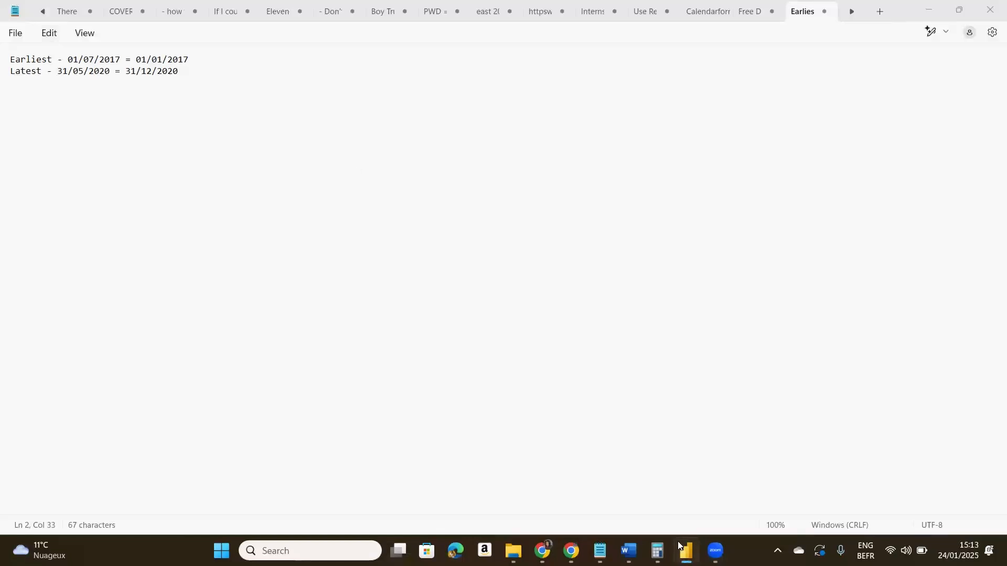
{"action": "key", "text": "alt+Tab"}
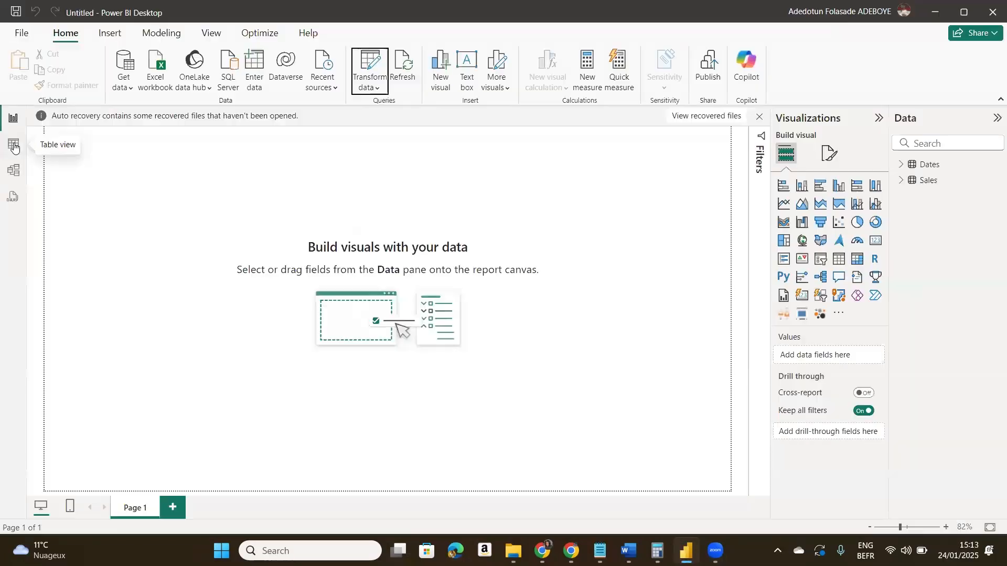
{"action": "left_click", "coordinate": [14, 144]}
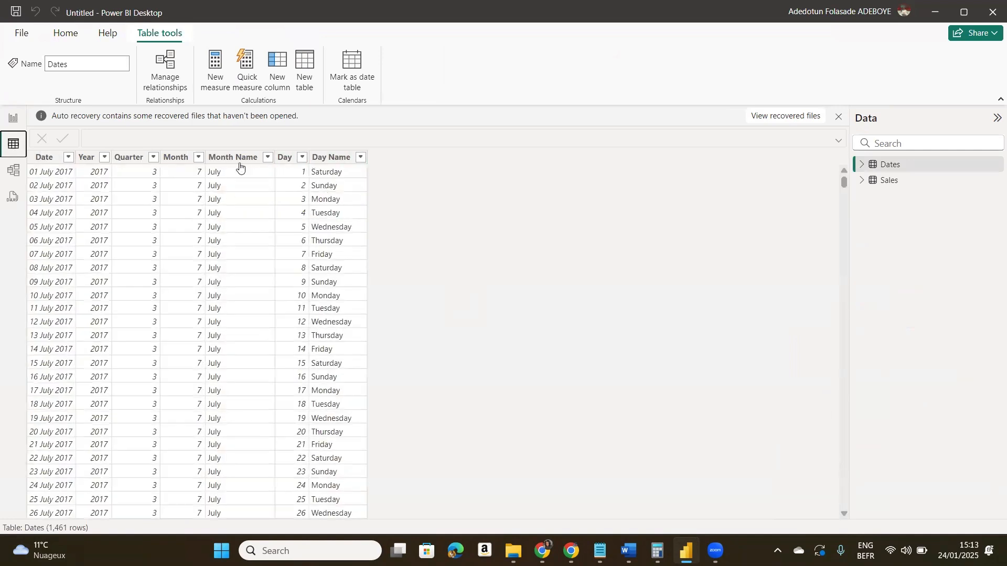
- Format the Dates table's Date column as *14/03/2001 (Short Date)
{"action": "left_click", "coordinate": [221, 163]}
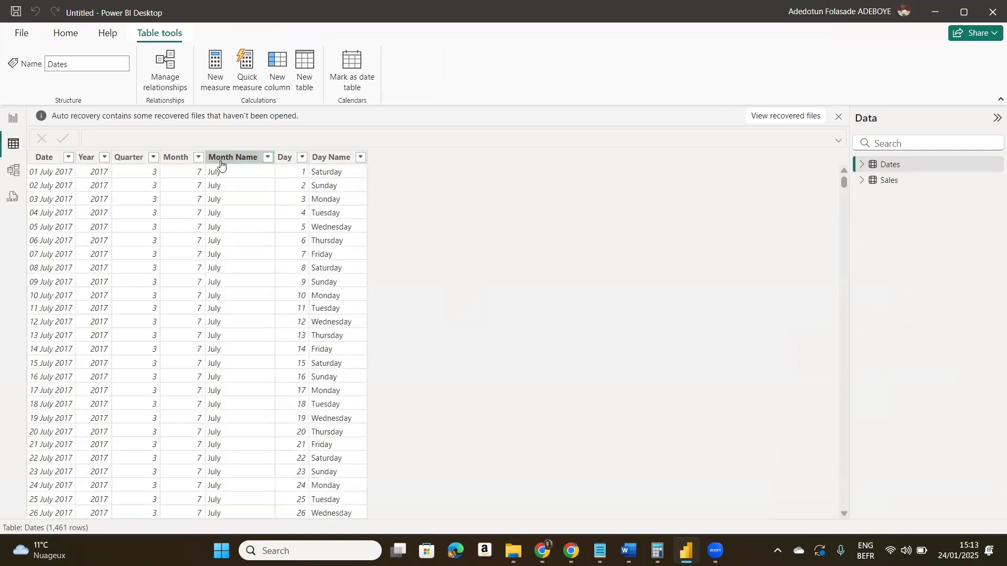
{"action": "left_click", "coordinate": [321, 160]}
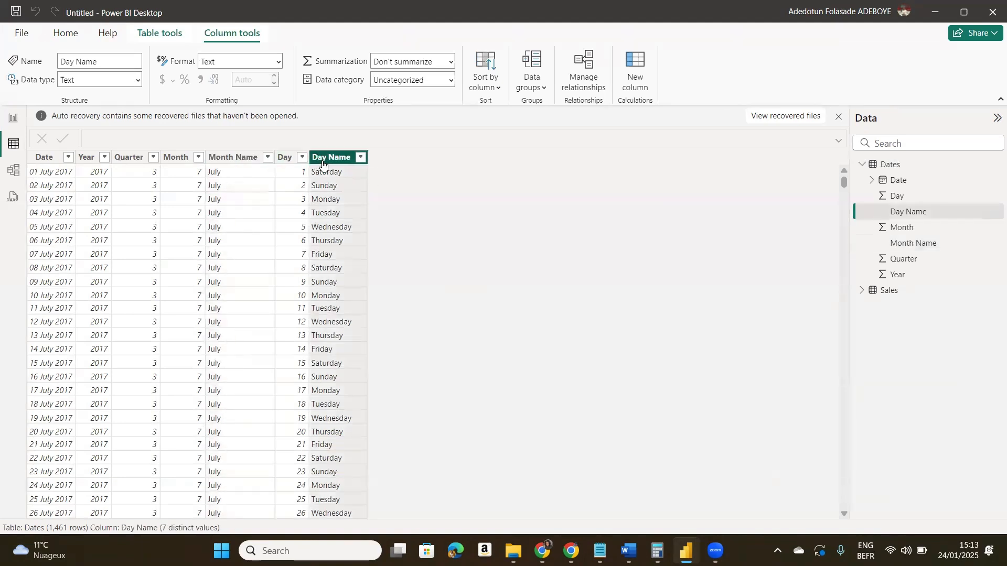
{"action": "left_click", "coordinate": [134, 158]}
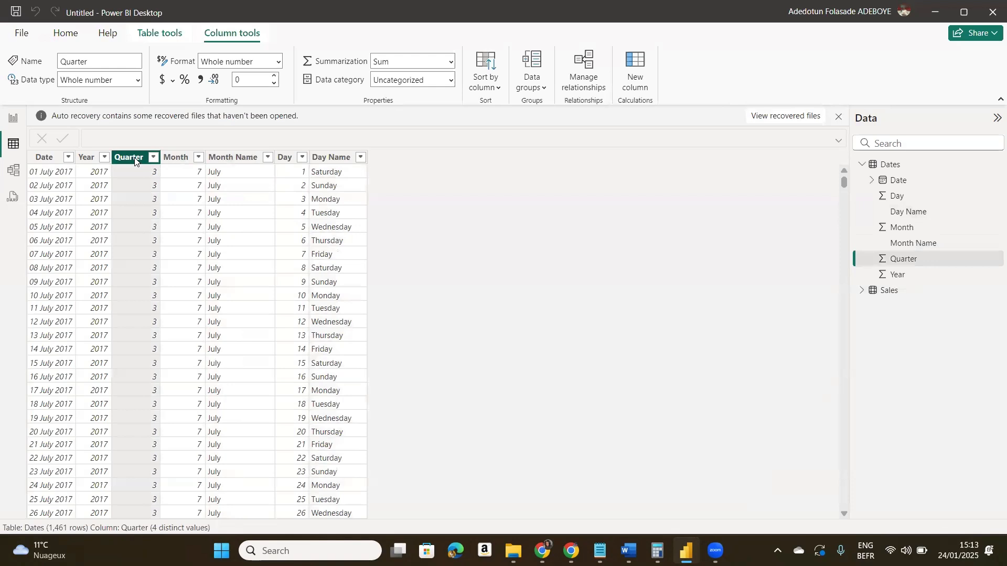
{"action": "left_click", "coordinate": [89, 160]}
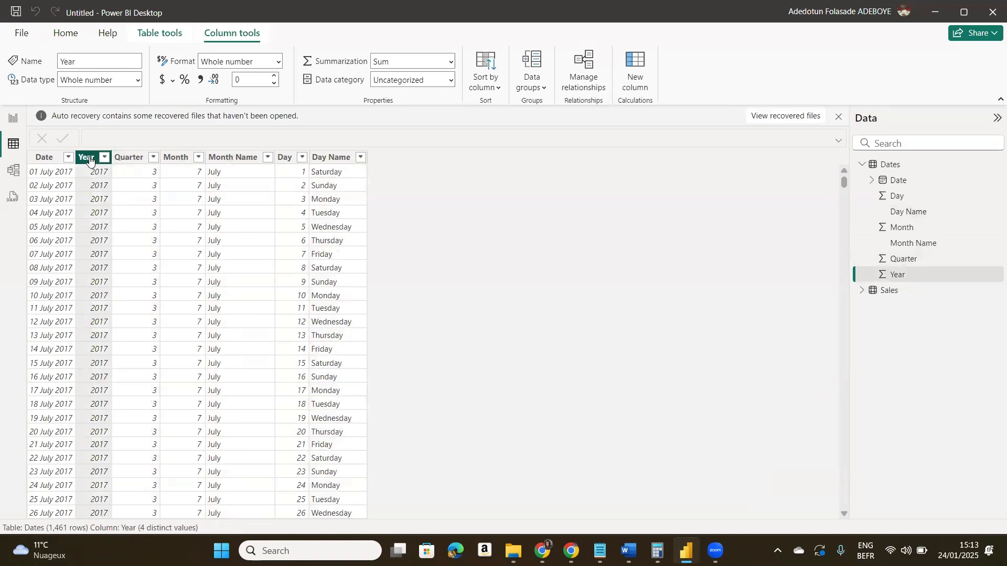
{"action": "left_click", "coordinate": [46, 162]}
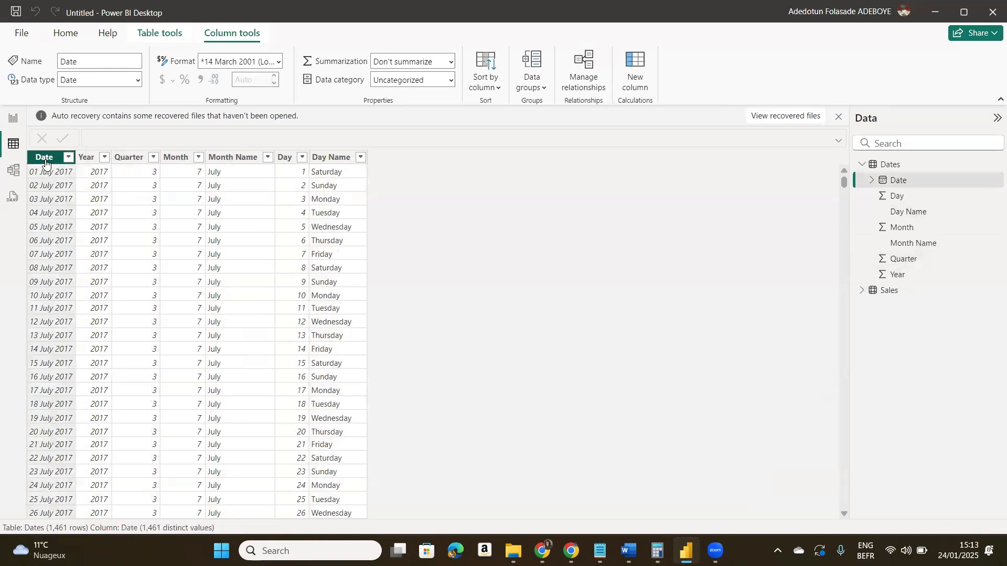
{"action": "left_click", "coordinate": [277, 61]}
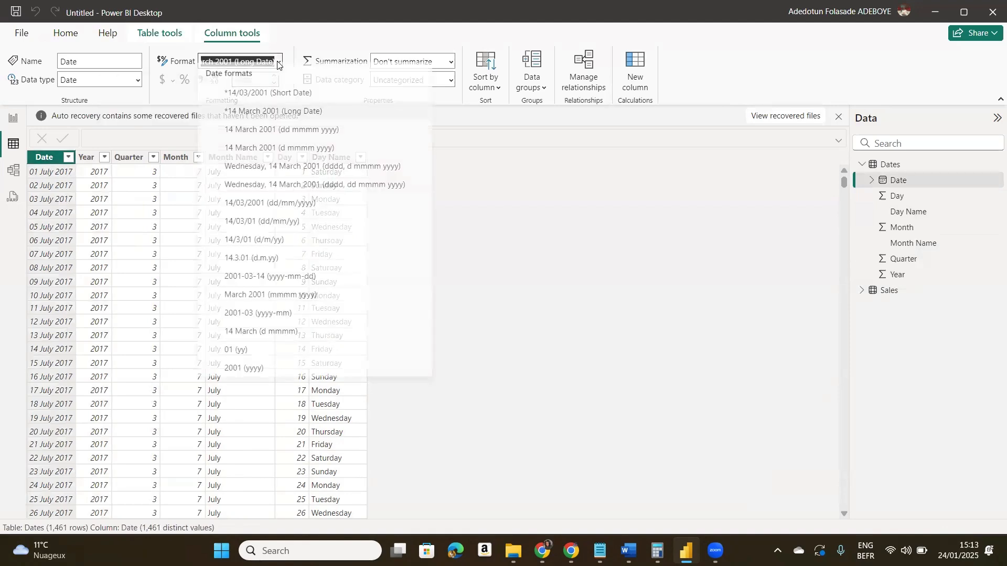
{"action": "left_click", "coordinate": [279, 101]}
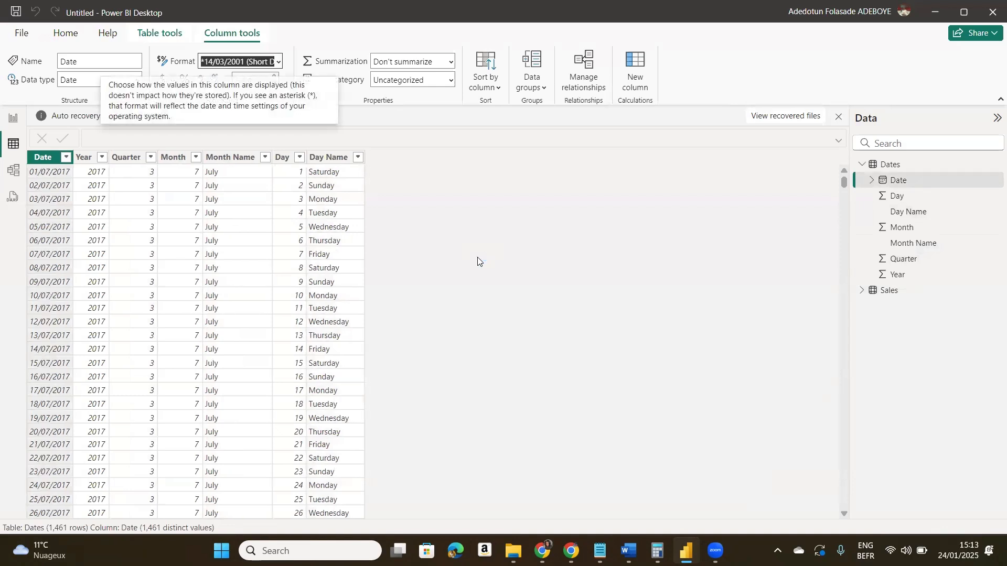
{"action": "left_click", "coordinate": [328, 157]}
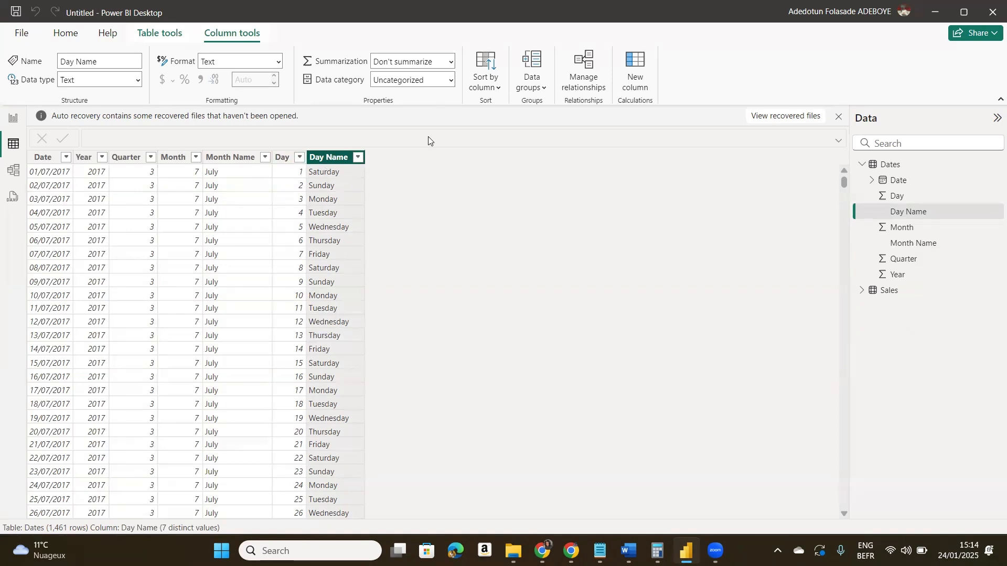
- Try to sort the Day Name column by the Day column
{"action": "left_click", "coordinate": [492, 90]}
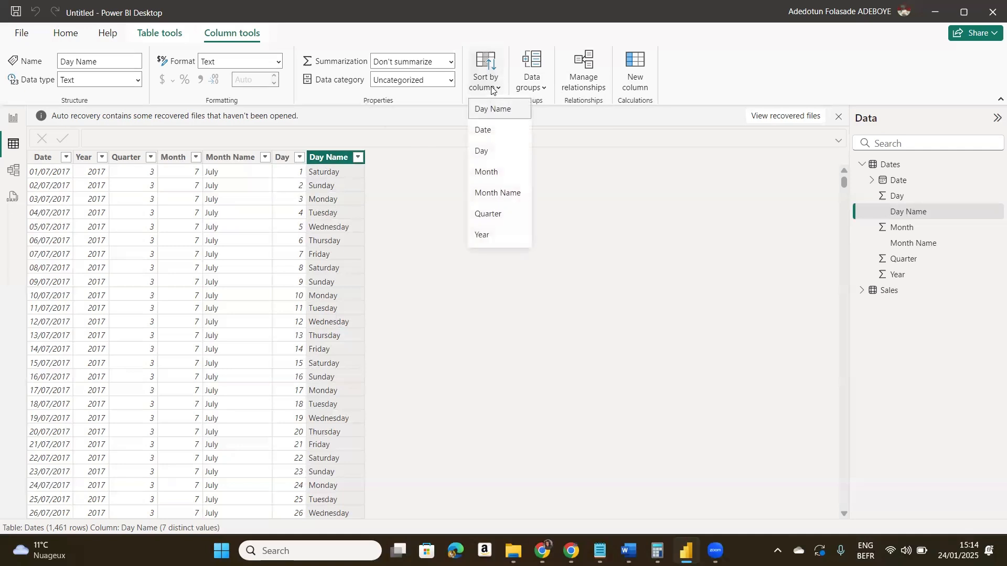
{"action": "left_click", "coordinate": [480, 150]}
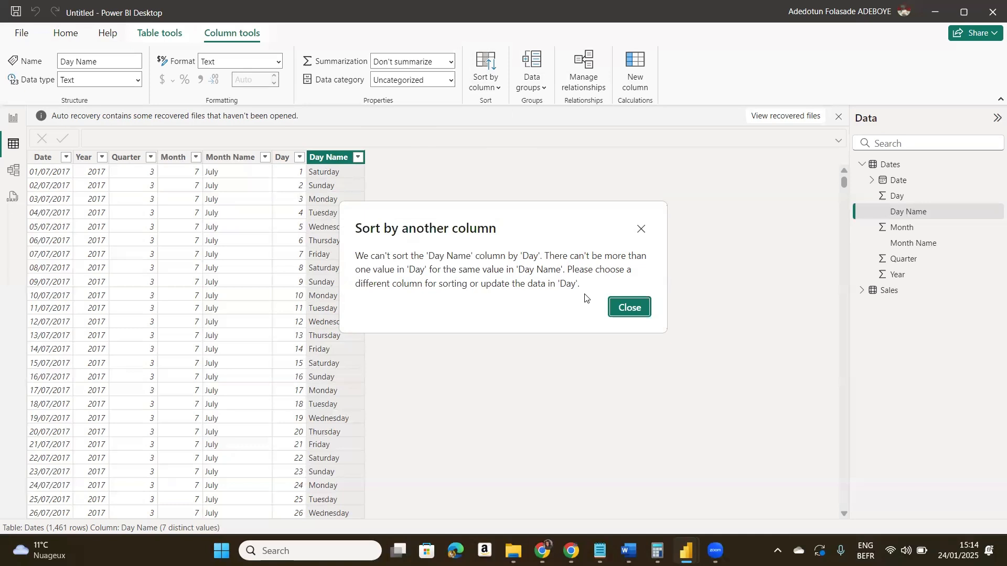
{"action": "left_click", "coordinate": [627, 307]}
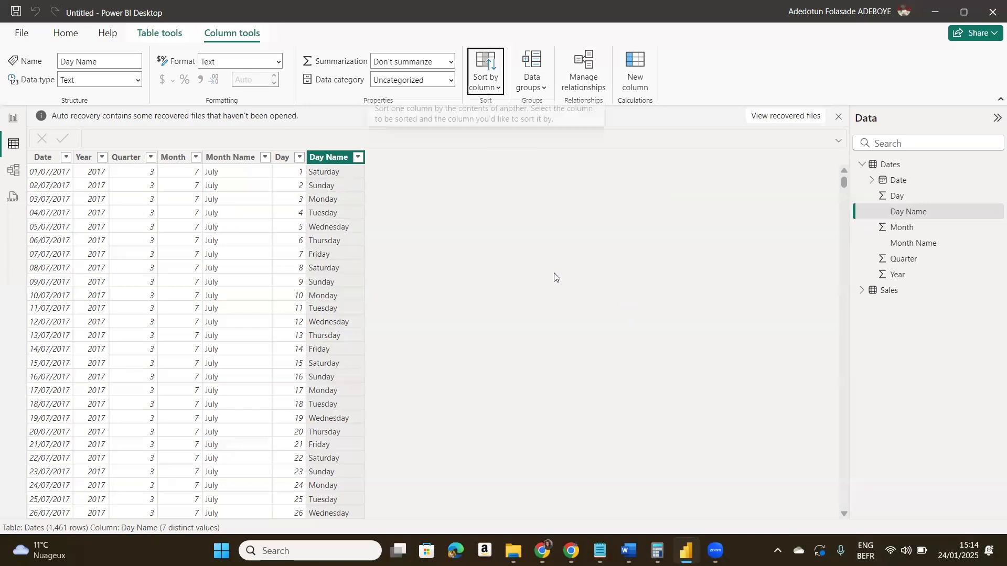
- Sort the Month Name column by the Month column
{"action": "left_click", "coordinate": [224, 157]}
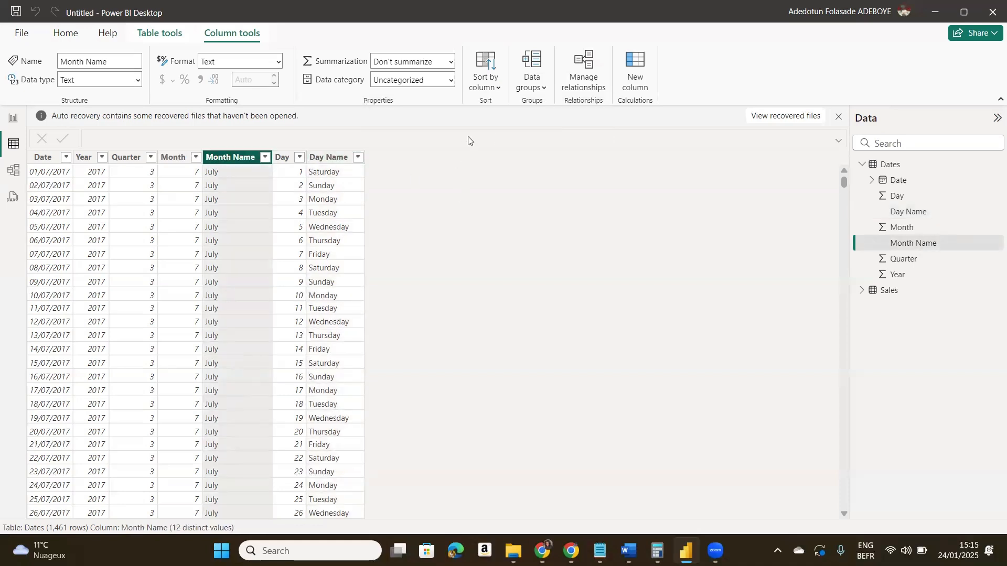
{"action": "left_click", "coordinate": [492, 89]}
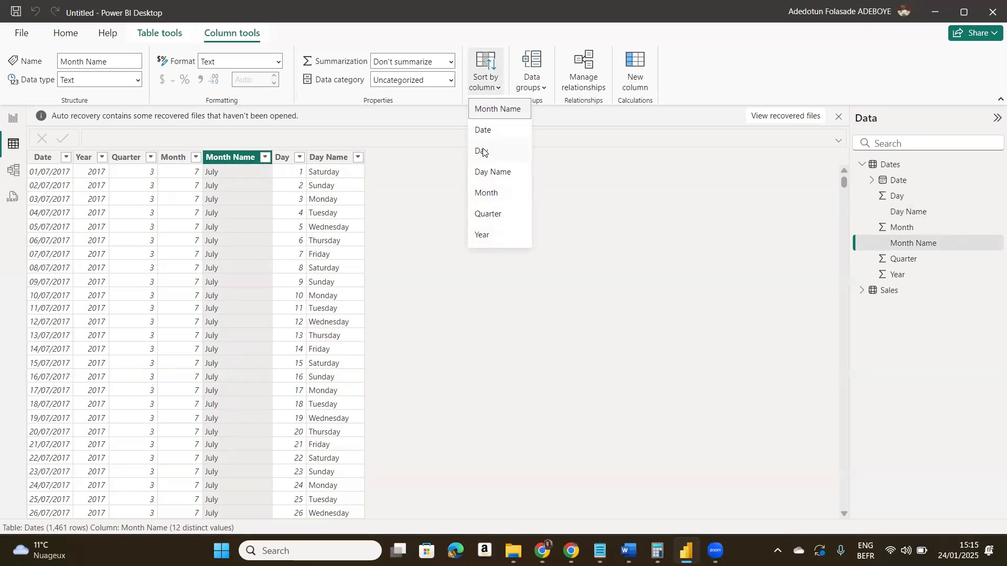
{"action": "left_click", "coordinate": [485, 194]}
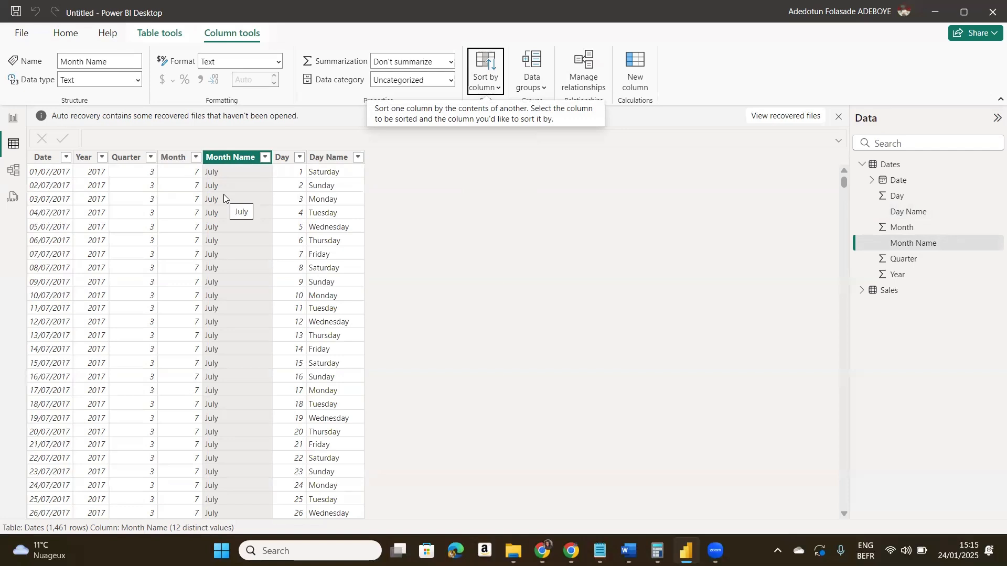
- Sort the Dates table rows in ascending order of the Date column
{"action": "left_click", "coordinate": [289, 159]}
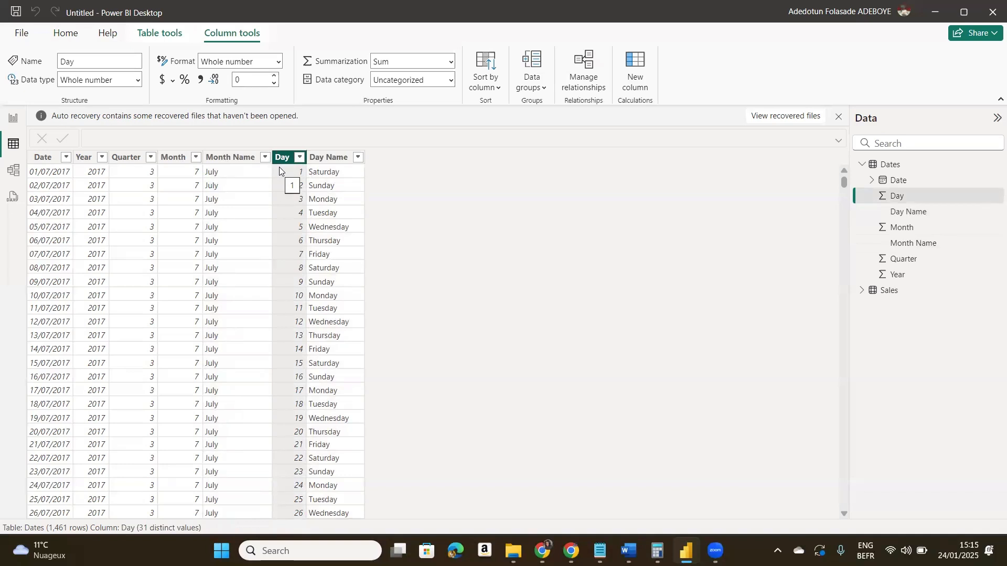
{"action": "left_click", "coordinate": [64, 159]}
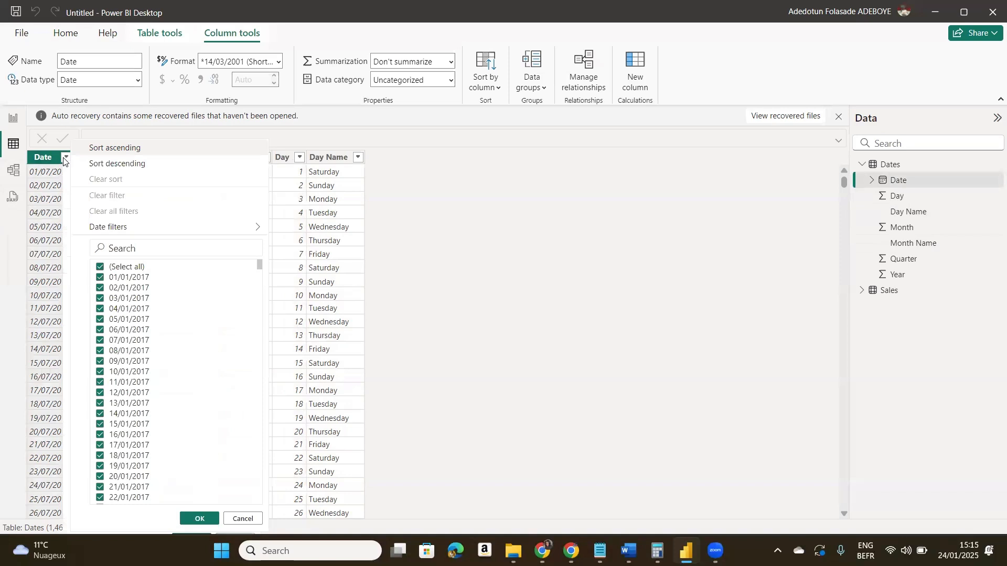
{"action": "left_click", "coordinate": [115, 149]}
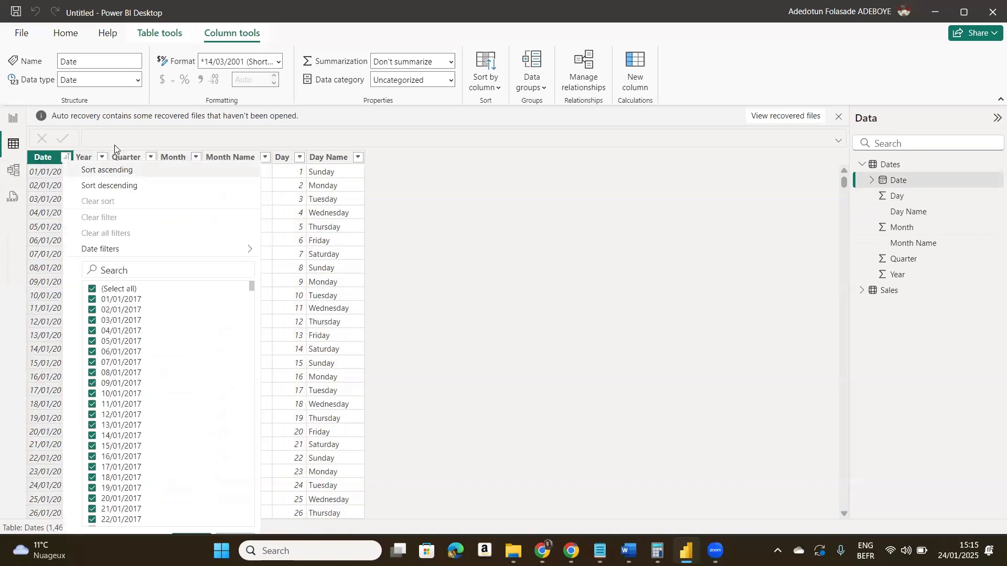
{"action": "left_click", "coordinate": [479, 225]}
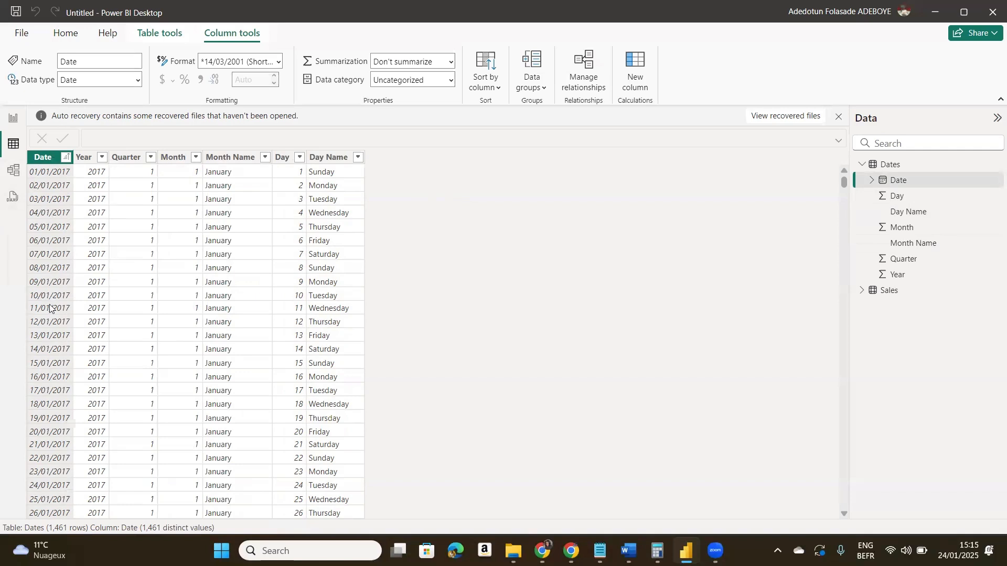
{"action": "left_click", "coordinate": [254, 377]}
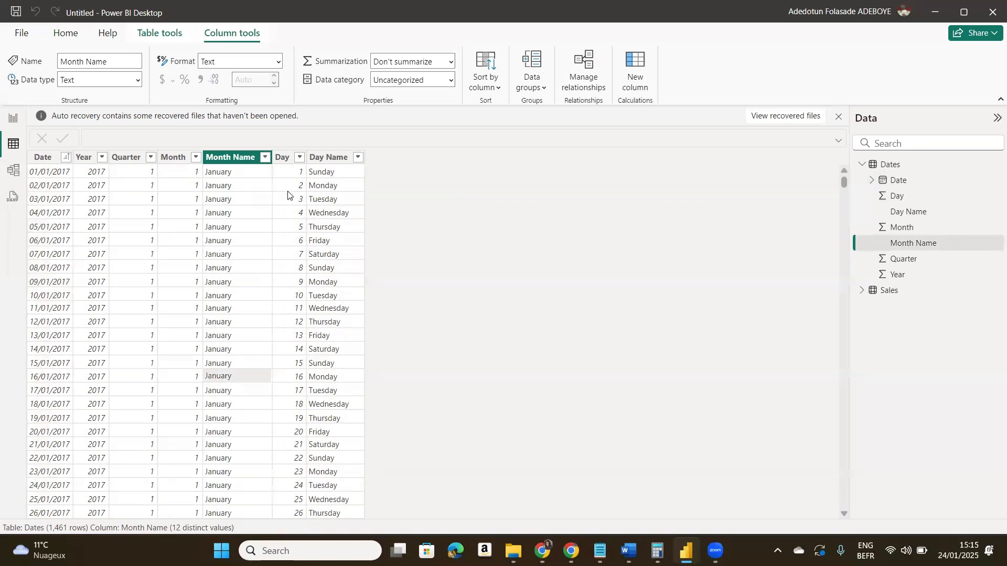
- Open the Dates query in the Power Query Editor
{"action": "left_click", "coordinate": [63, 34]}
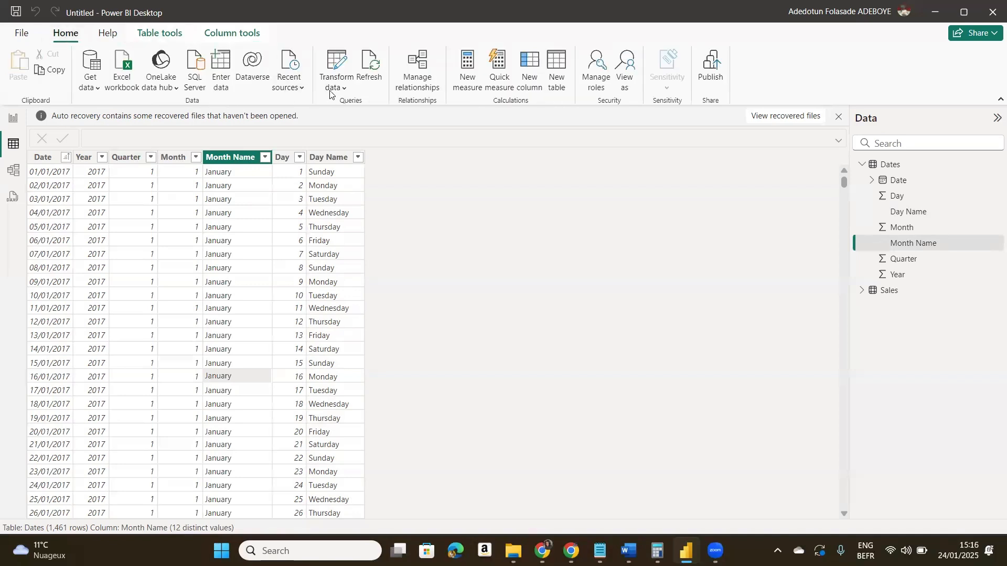
{"action": "left_click", "coordinate": [329, 92]}
{"action": "left_click", "coordinate": [359, 108]}
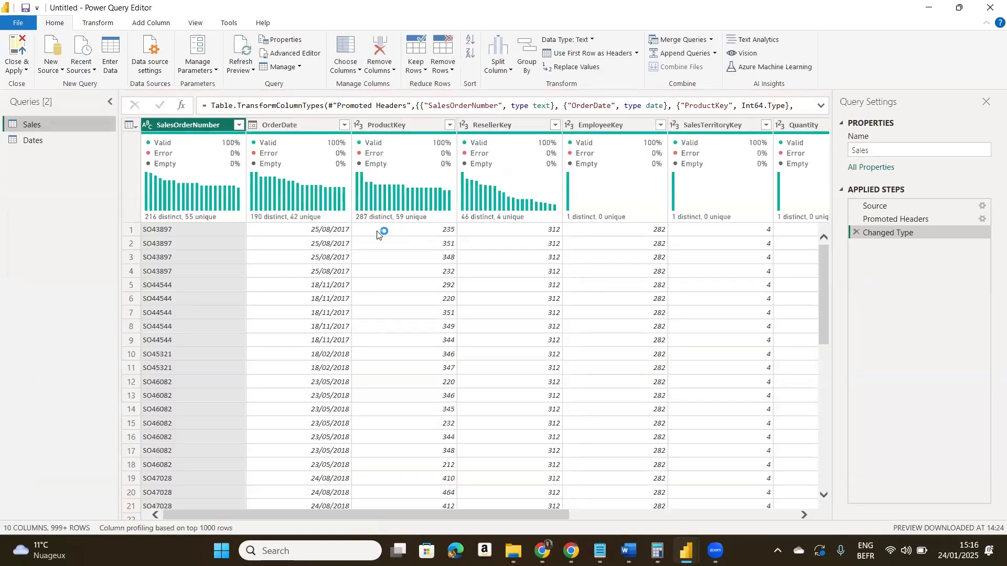
{"action": "left_click", "coordinate": [25, 139]}
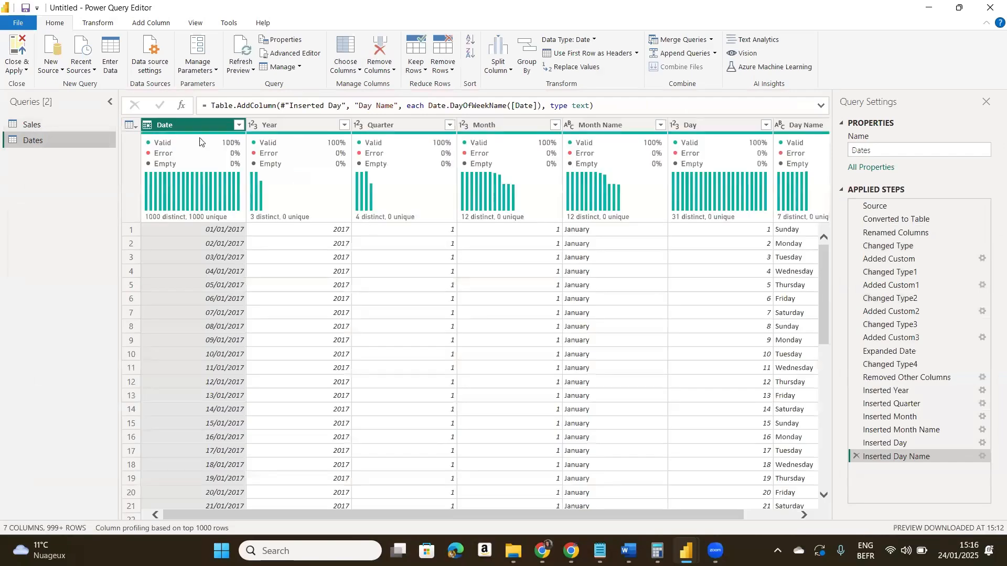
- Add a Day of Week number column derived from the Date column
{"action": "left_click", "coordinate": [138, 19]}
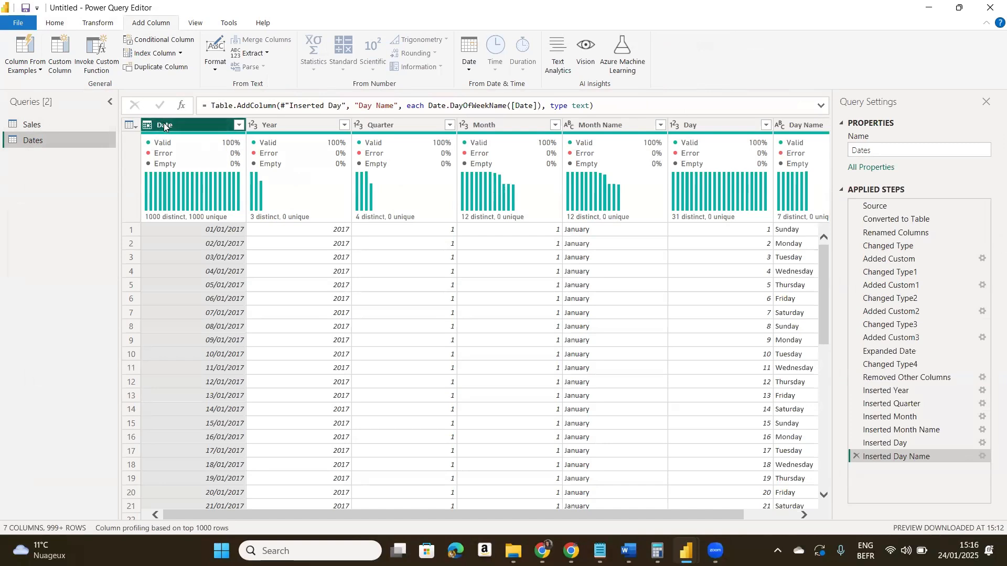
{"action": "left_click", "coordinate": [474, 72]}
{"action": "mouse_move", "coordinate": [511, 184]}
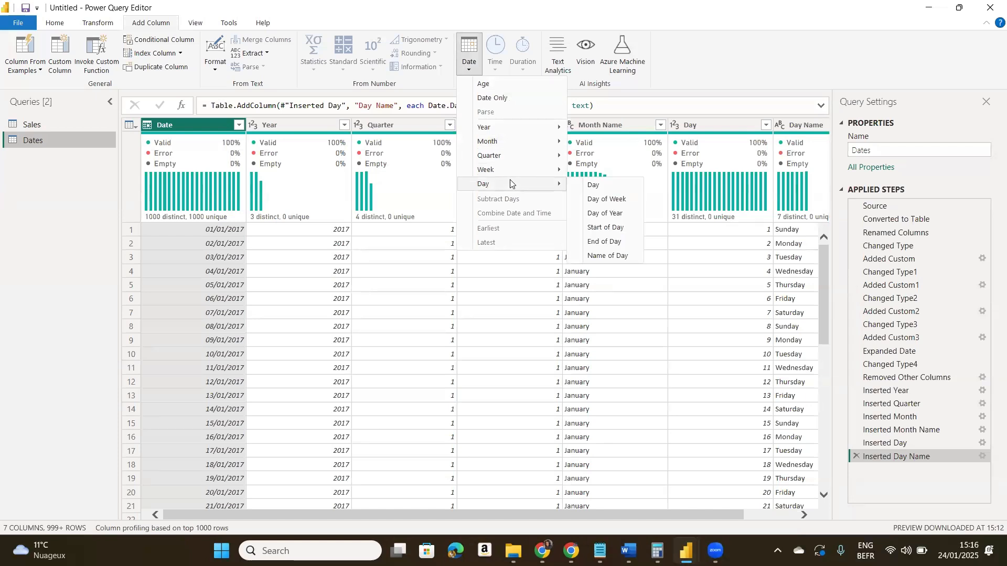
{"action": "left_click", "coordinate": [599, 200]}
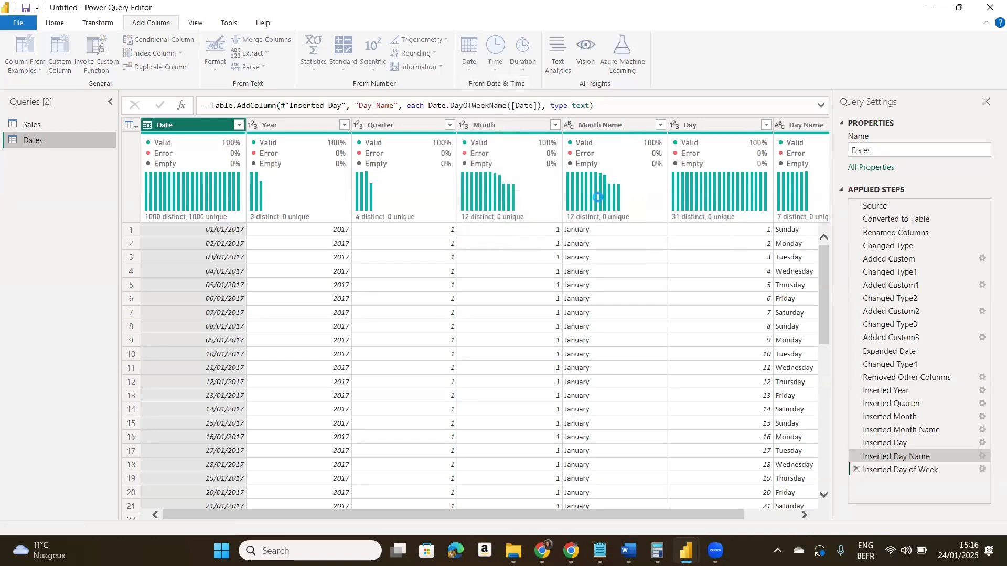
{"action": "mouse_move", "coordinate": [770, 171]}
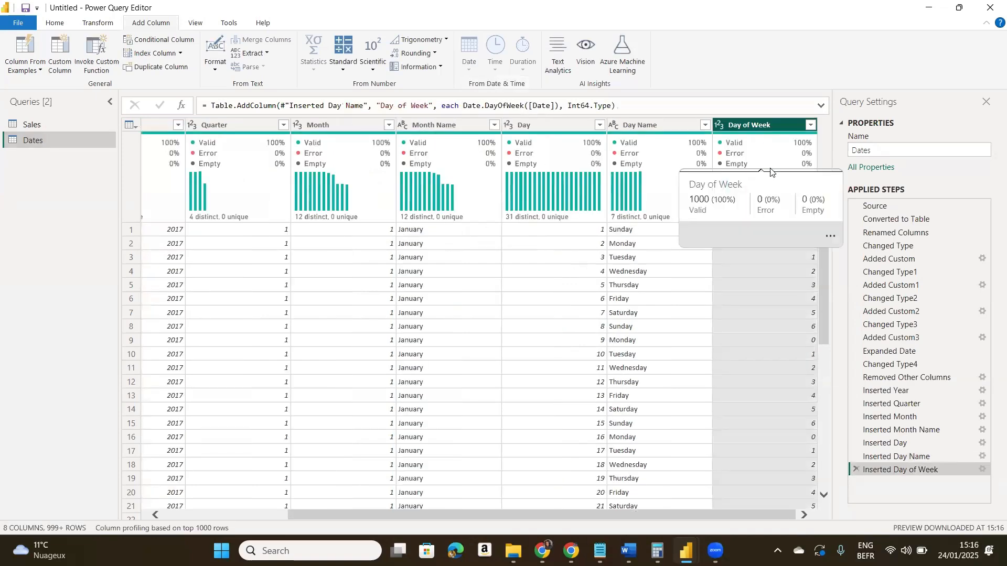
- Close the query editor and apply the changes to the Dates table in the model
{"action": "left_click", "coordinate": [23, 25]}
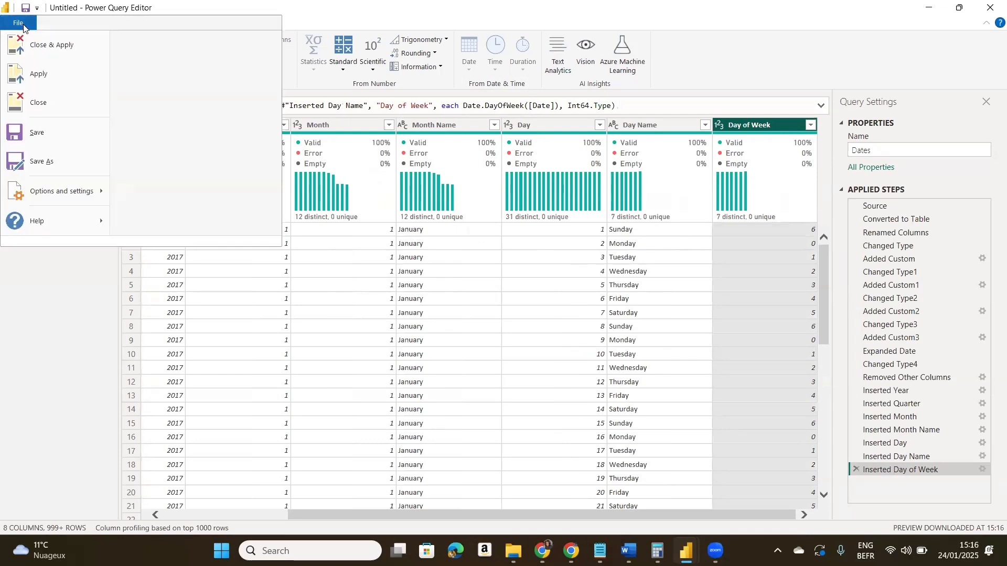
{"action": "left_click", "coordinate": [46, 46]}
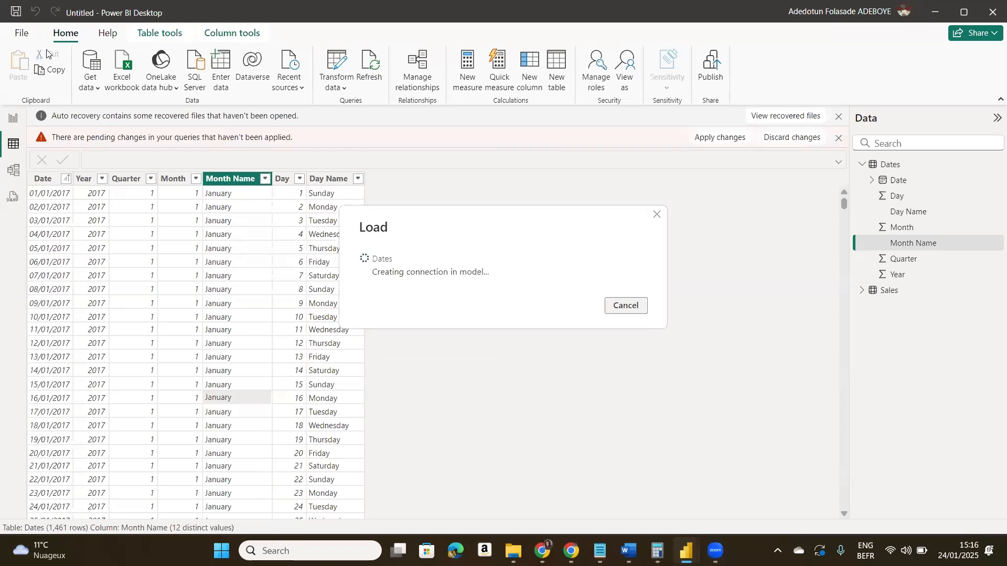
{"action": "key", "text": "alt+Tab"}
{"action": "key", "text": "alt+Tab"}
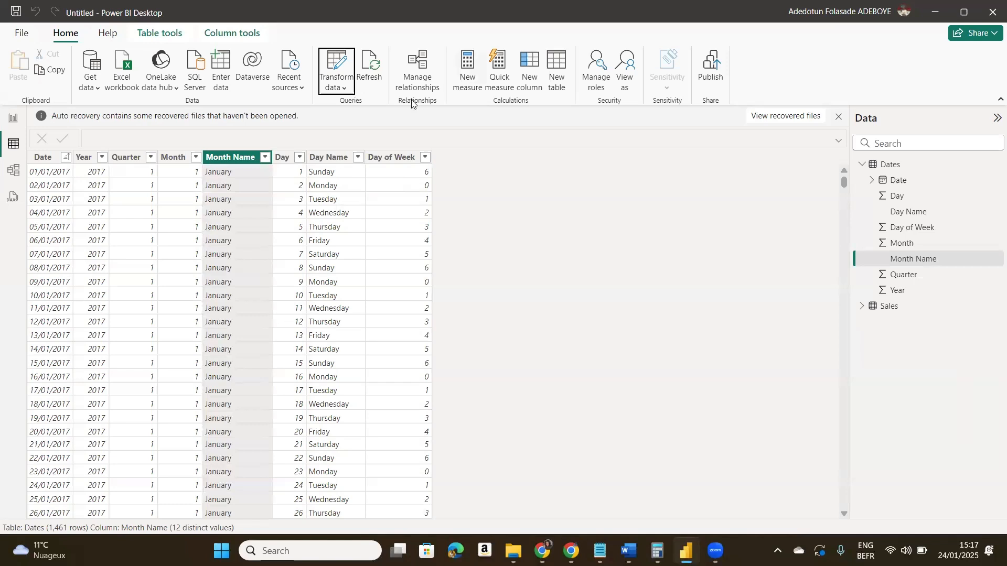
- Sort the Day Name column by the Day of Week column
{"action": "left_click", "coordinate": [328, 157]}
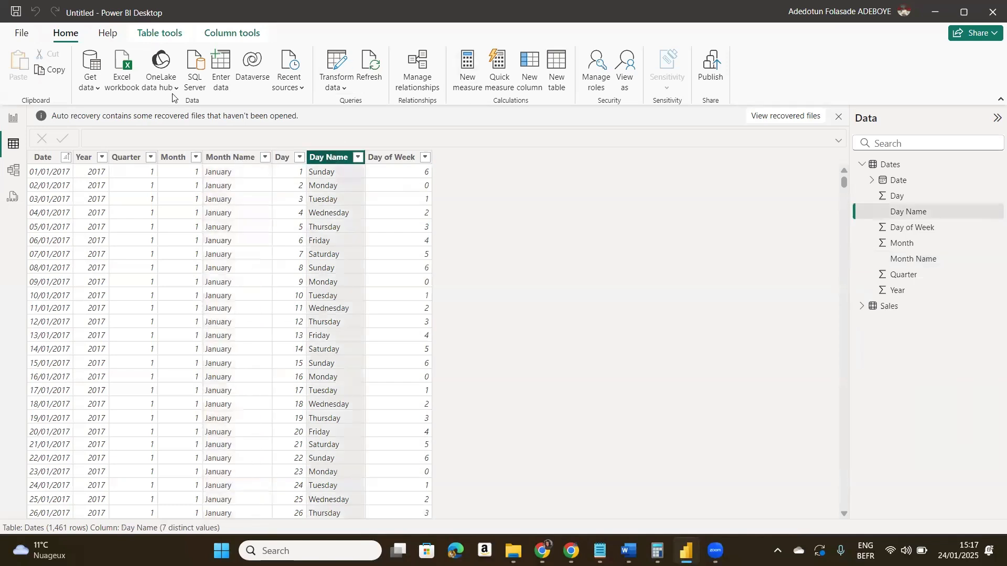
{"action": "left_click", "coordinate": [152, 38]}
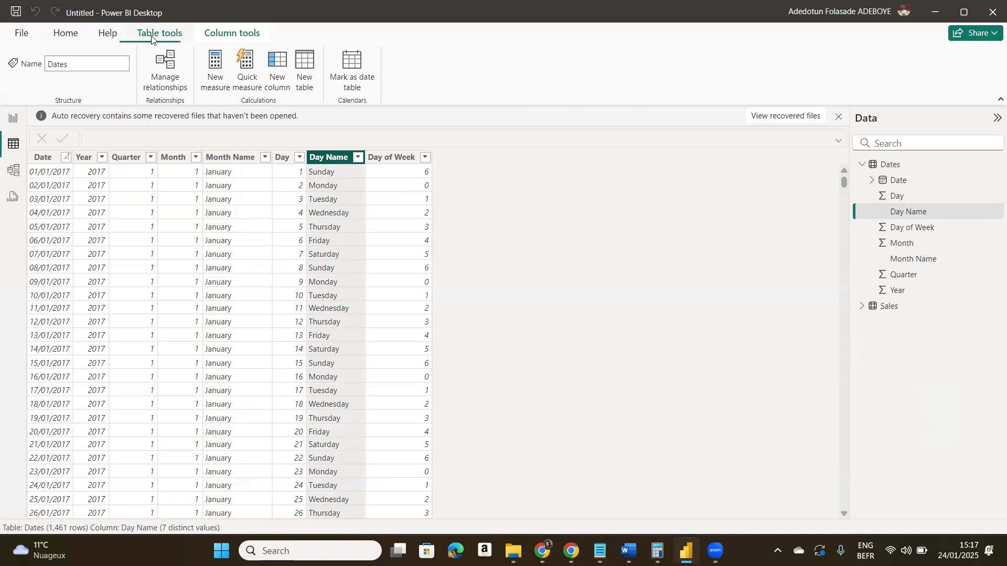
{"action": "left_click", "coordinate": [208, 30]}
{"action": "left_click", "coordinate": [501, 83]}
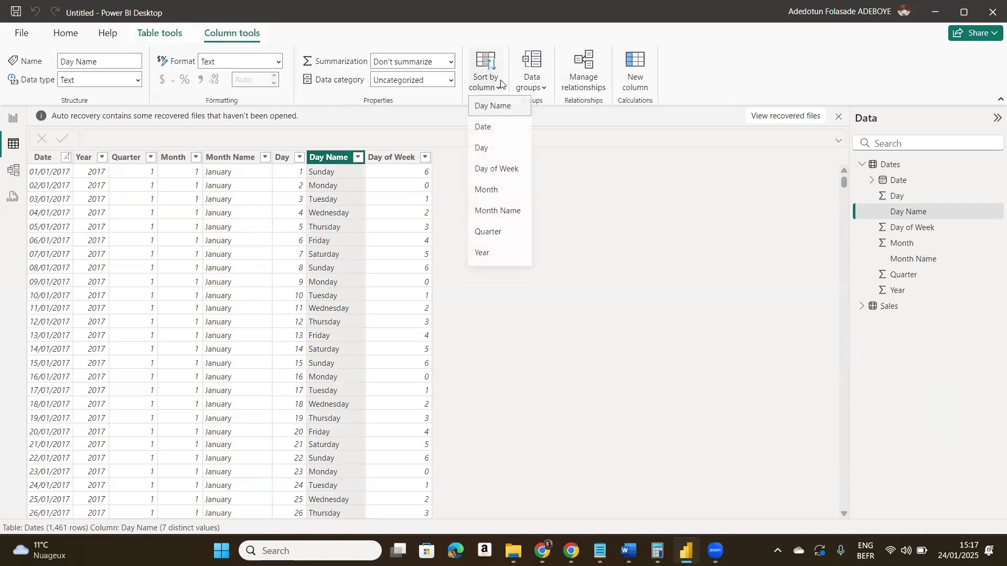
{"action": "left_click", "coordinate": [504, 173]}
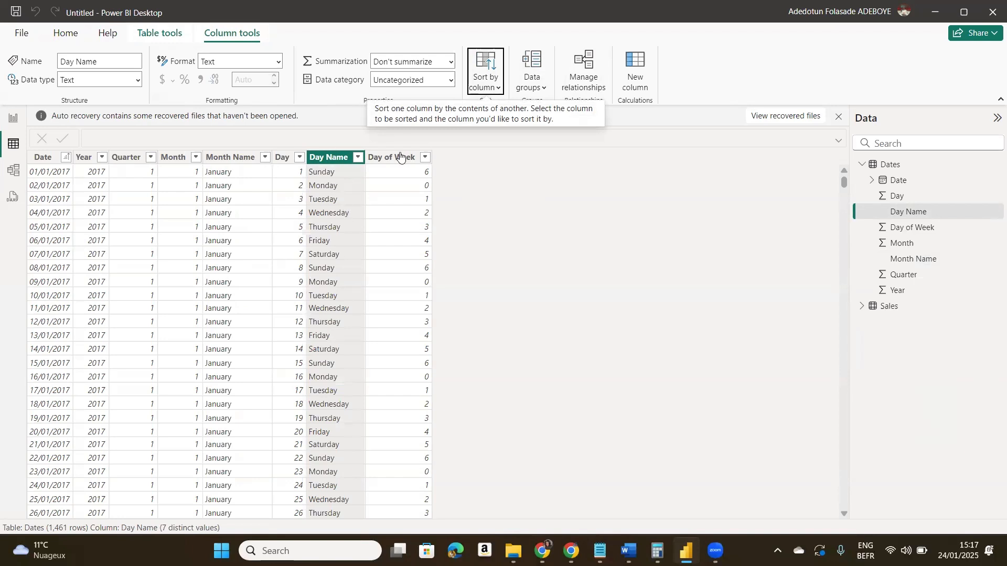
{"action": "left_click", "coordinate": [431, 228]}
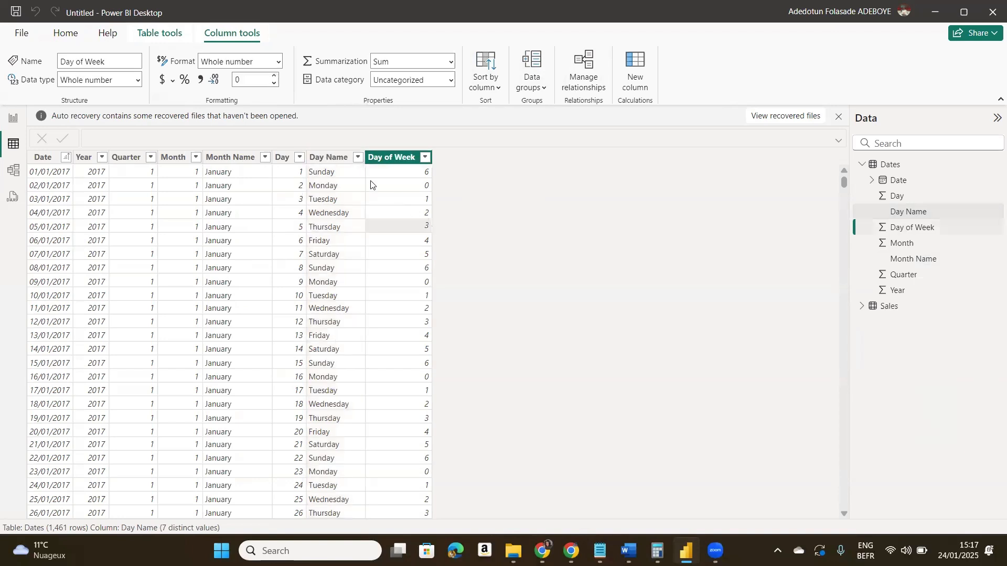
{"action": "left_click", "coordinate": [333, 174]}
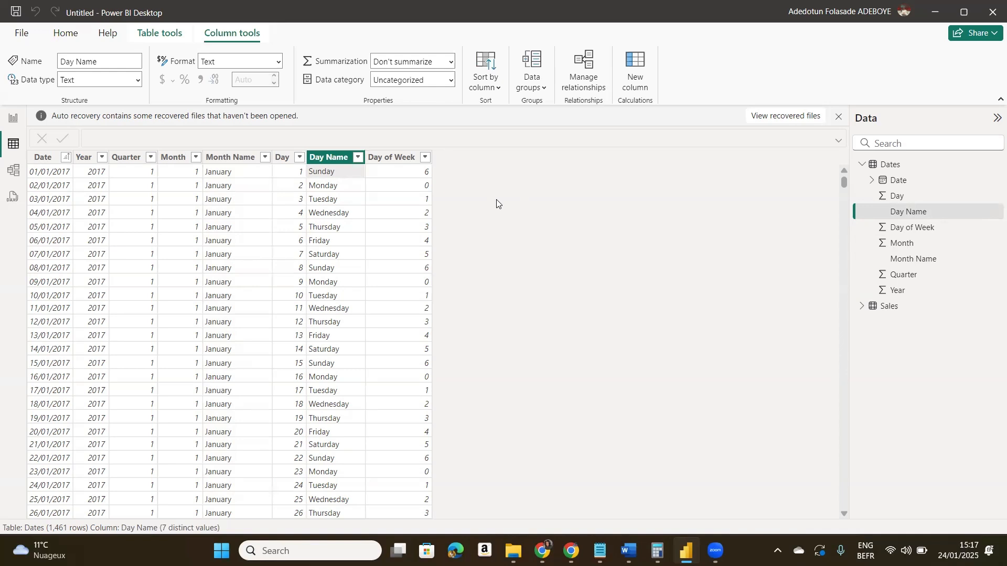
- Turn off Auto date/time in the current file's data load options
{"action": "left_click", "coordinate": [17, 34]}
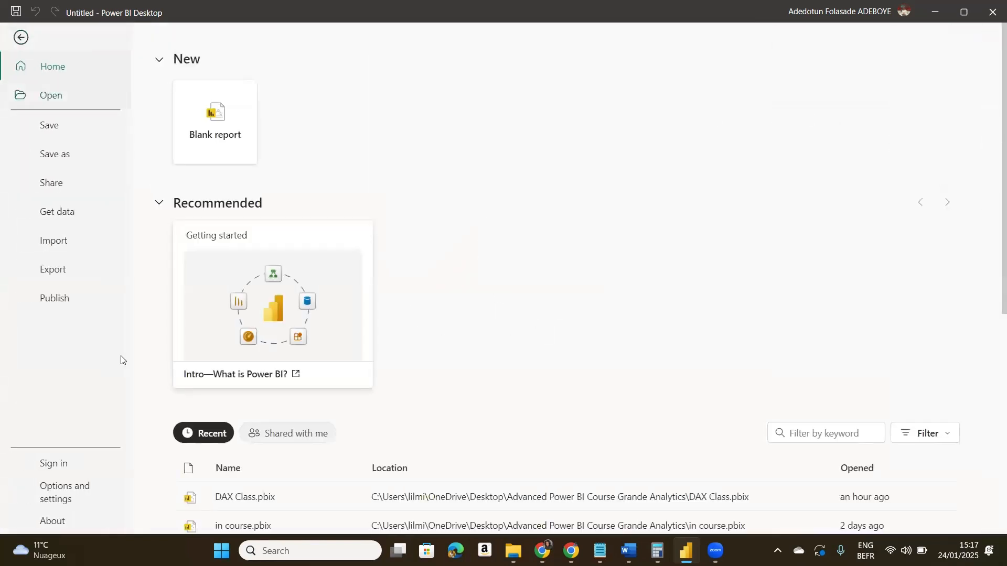
{"action": "left_click", "coordinate": [80, 485]}
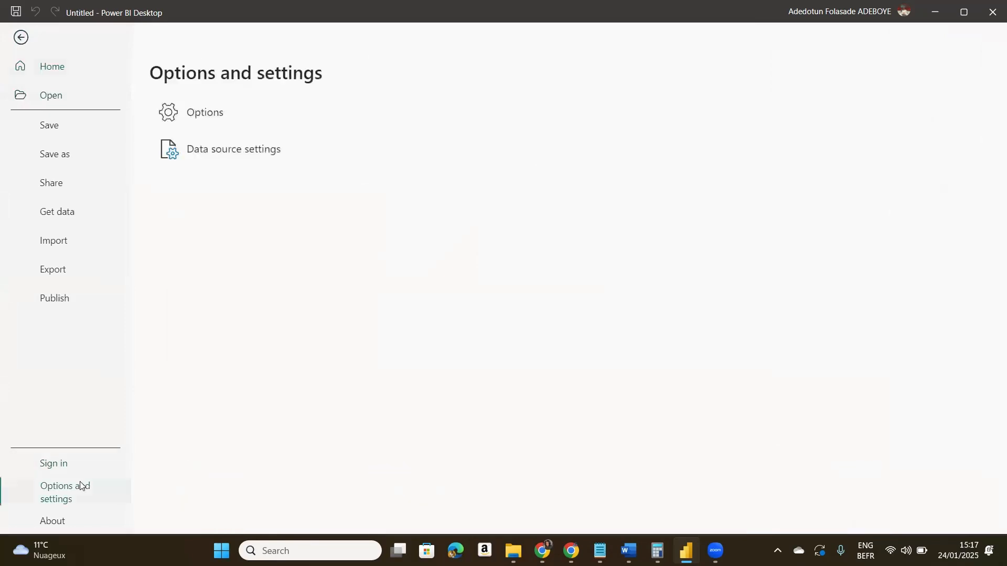
{"action": "left_click", "coordinate": [213, 120]}
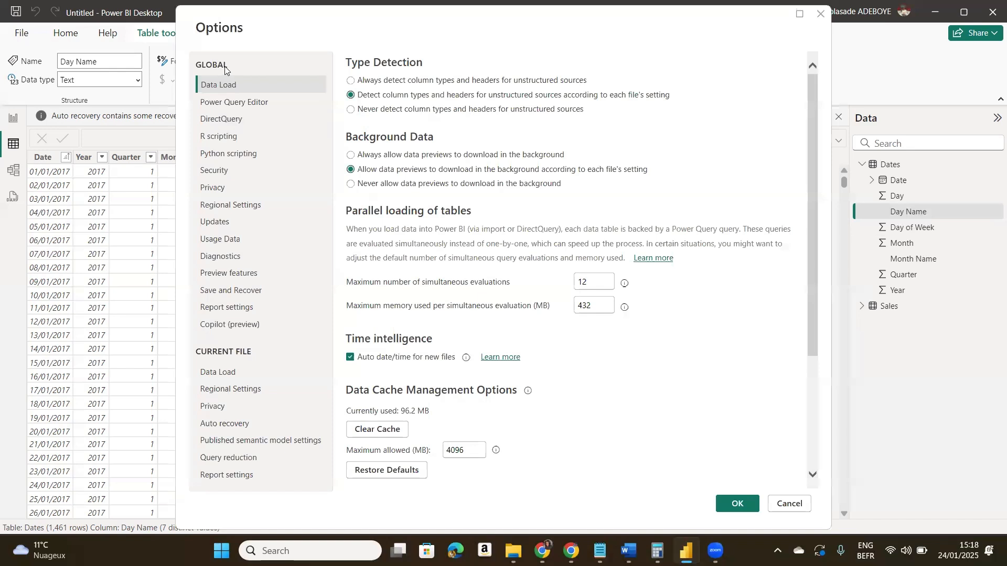
{"action": "left_click", "coordinate": [233, 368]}
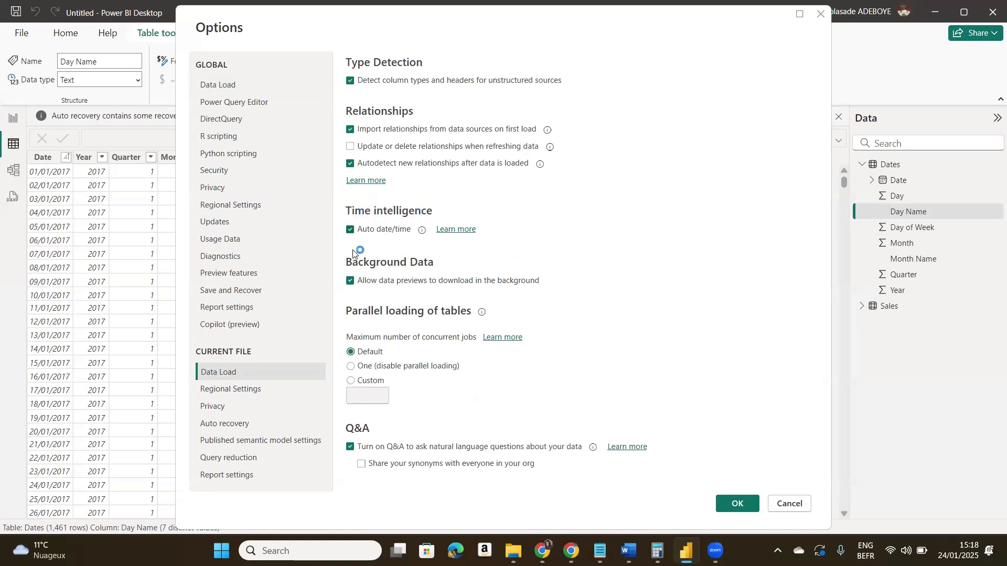
{"action": "left_click", "coordinate": [350, 231]}
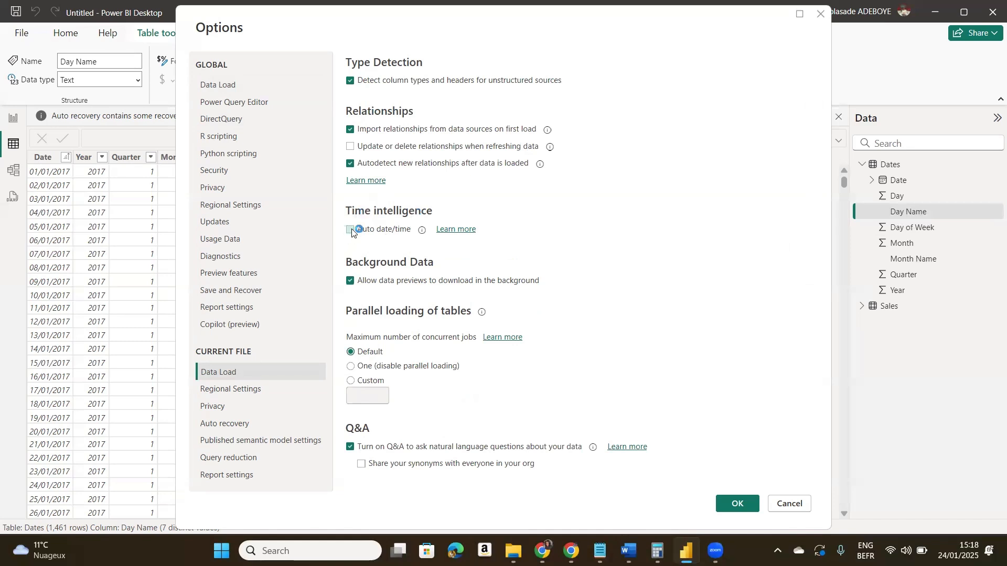